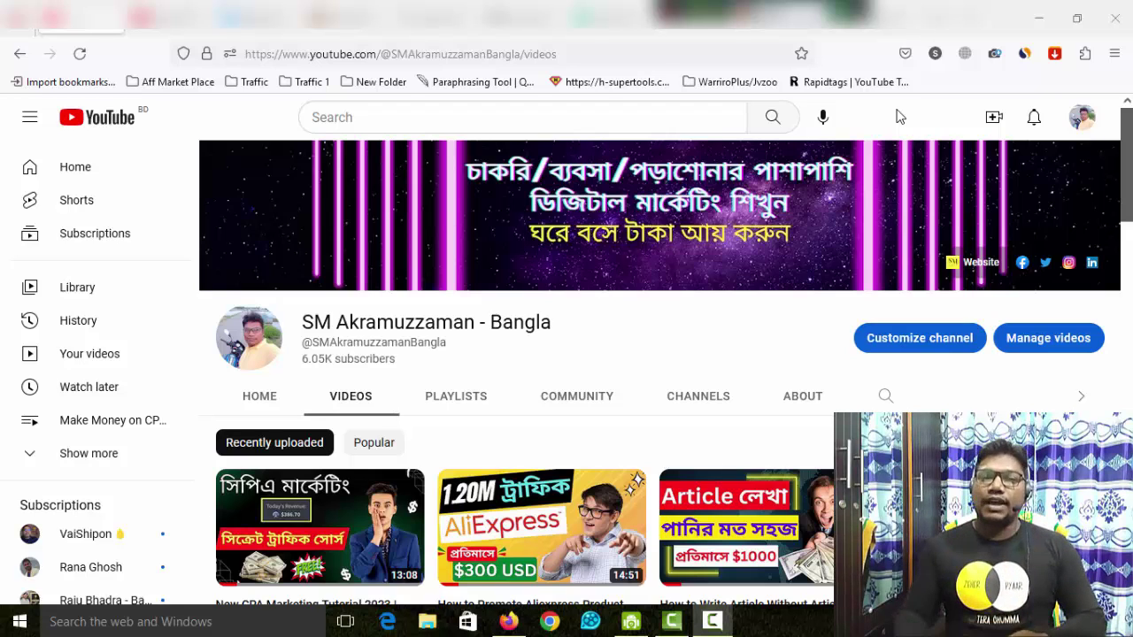
Step: Open the free sign-up form on the WarriorPlus site and review its username, password and email fields
left_click(350, 17)
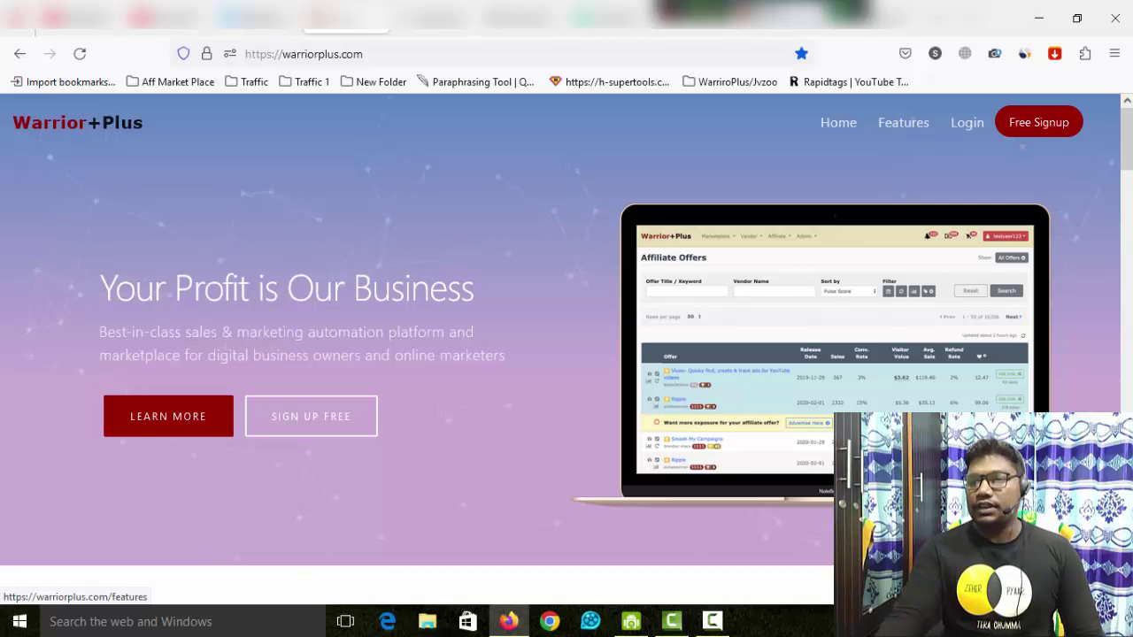
left_click(1033, 130)
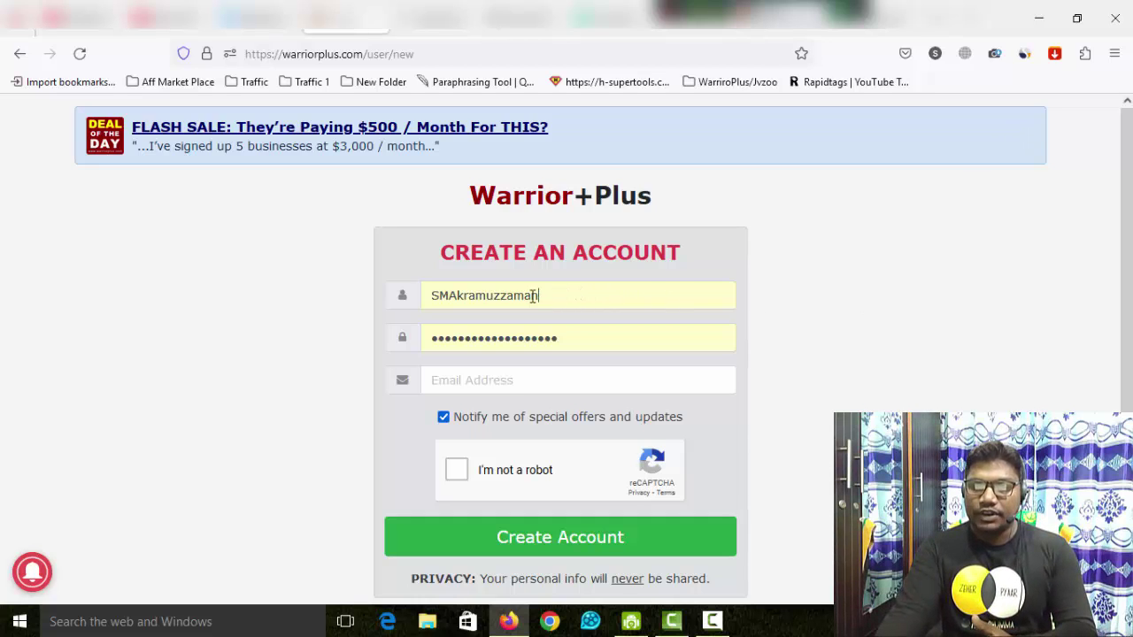
left_click_drag(535, 296, 429, 297)
left_click(570, 301)
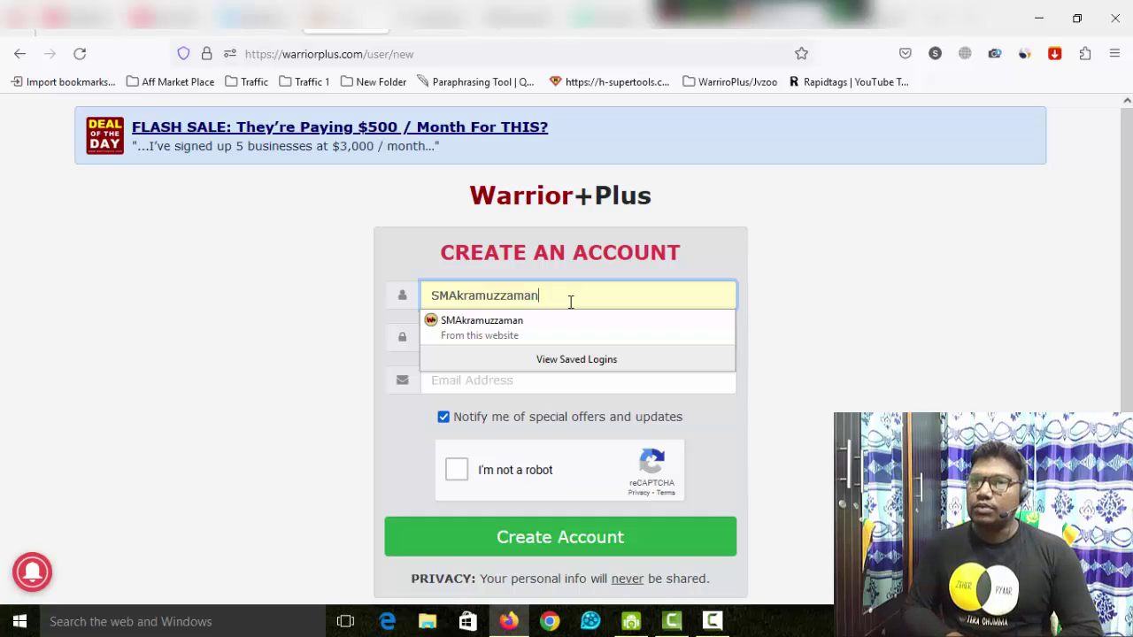
left_click(591, 325)
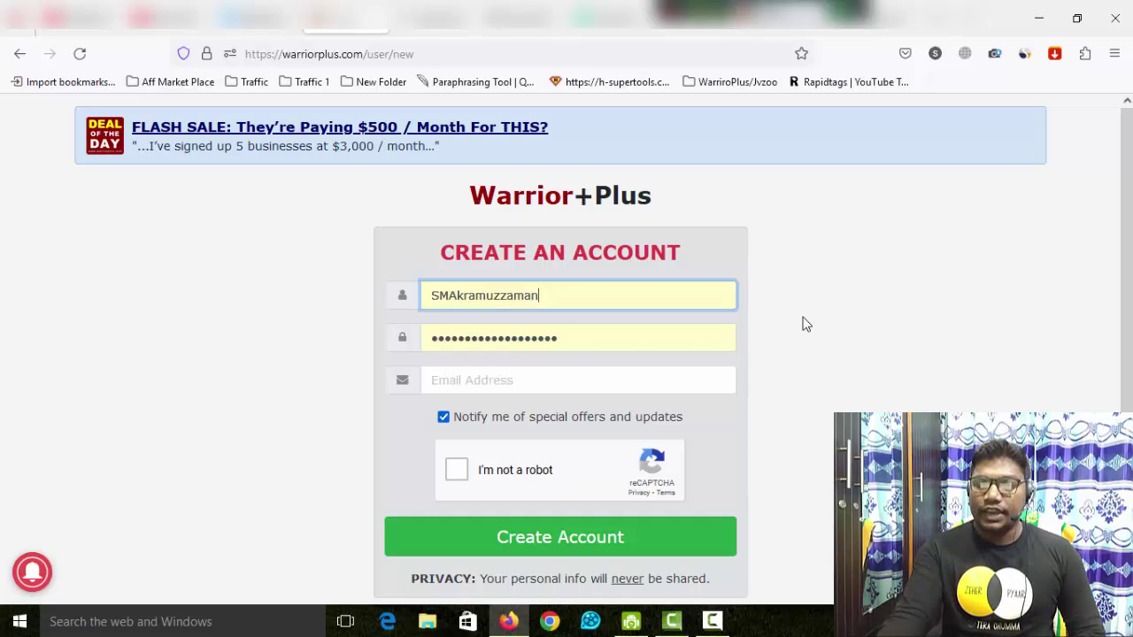
left_click(561, 383)
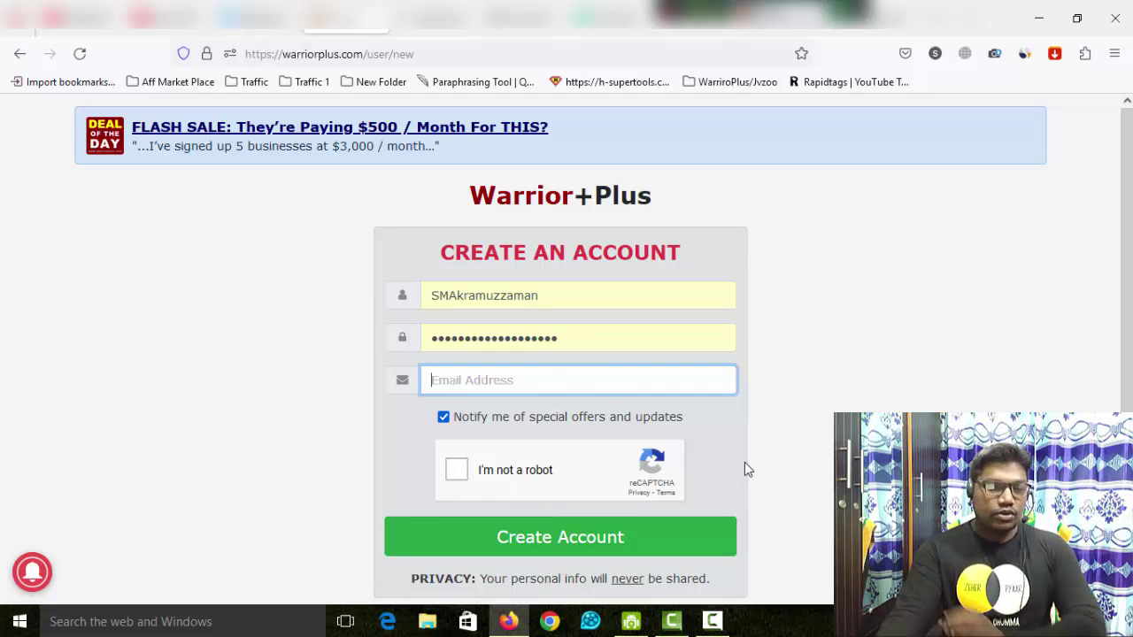
scroll(746, 469, "down", 1)
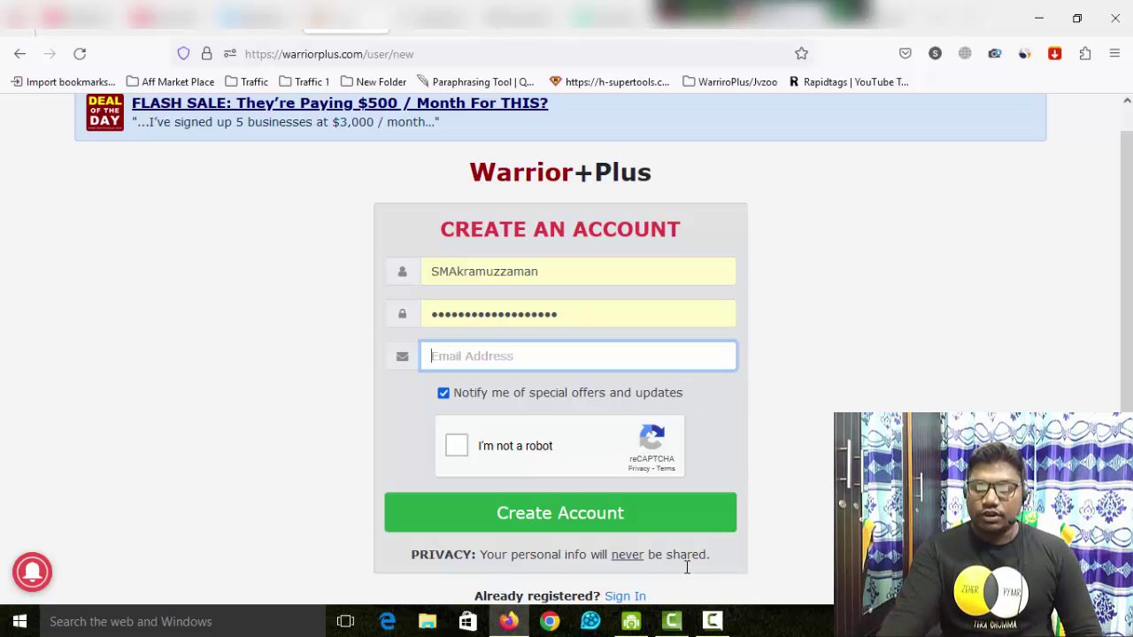
Step: Switch to the existing-member sign-in page and log in to WarriorPlus with the saved credentials
left_click(628, 596)
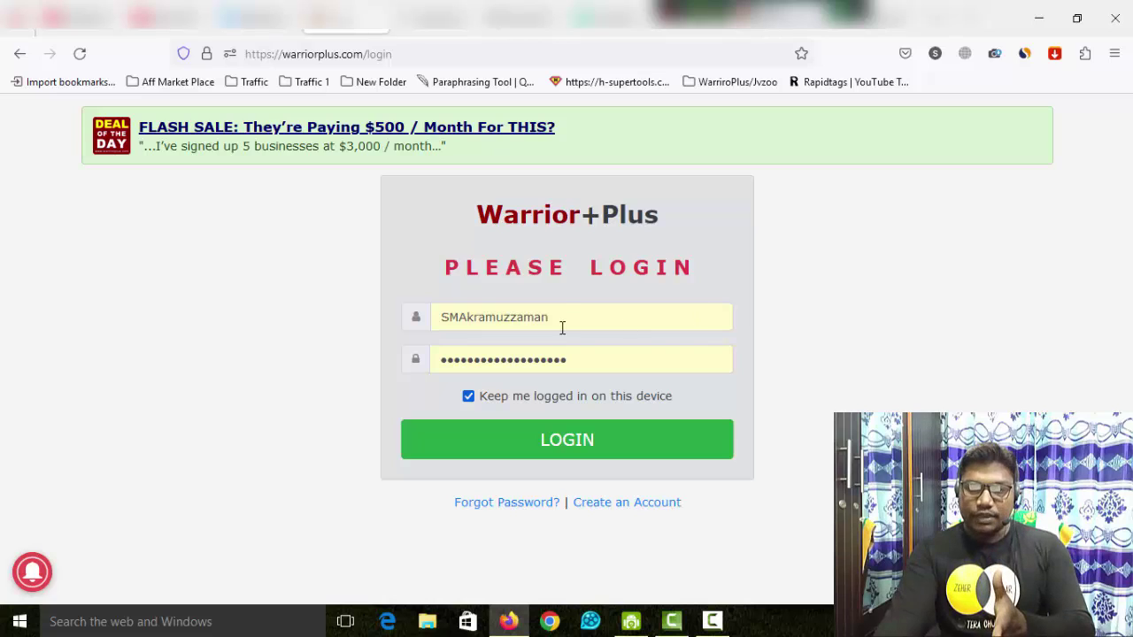
left_click(585, 369)
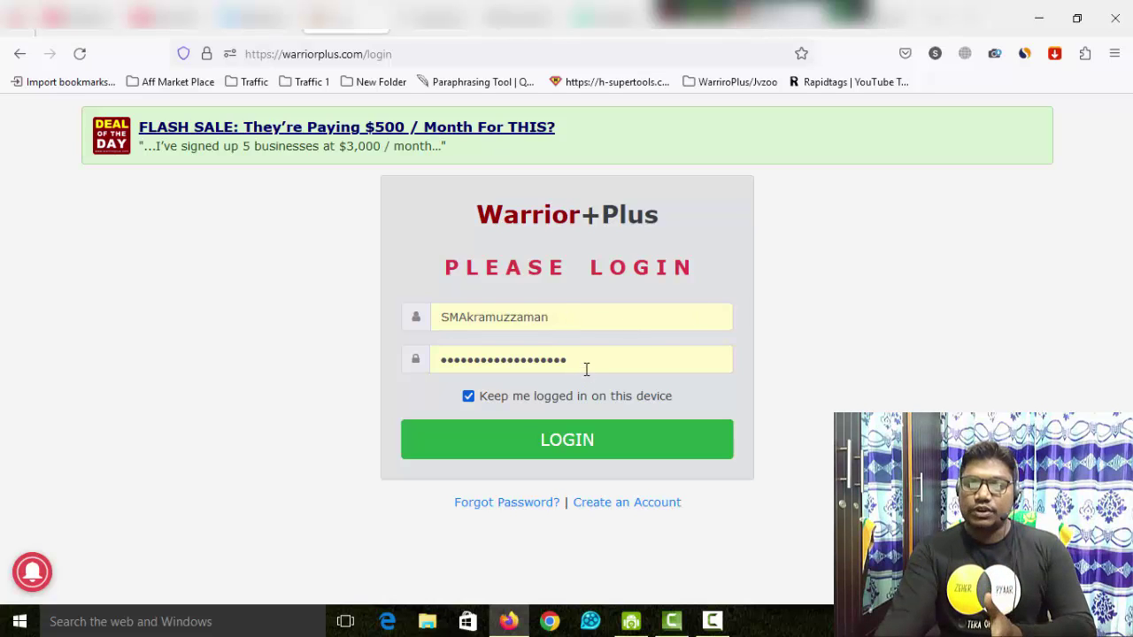
left_click(581, 451)
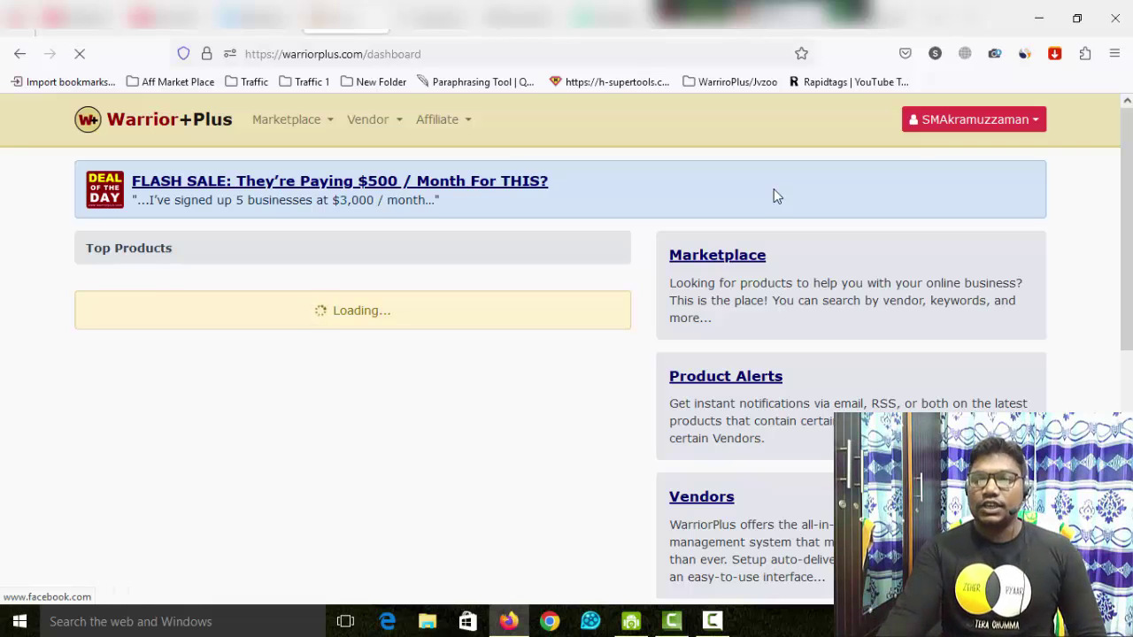
Step: Open the account's W+ wallet and examine the current balance and the pending amount
left_click(1032, 124)
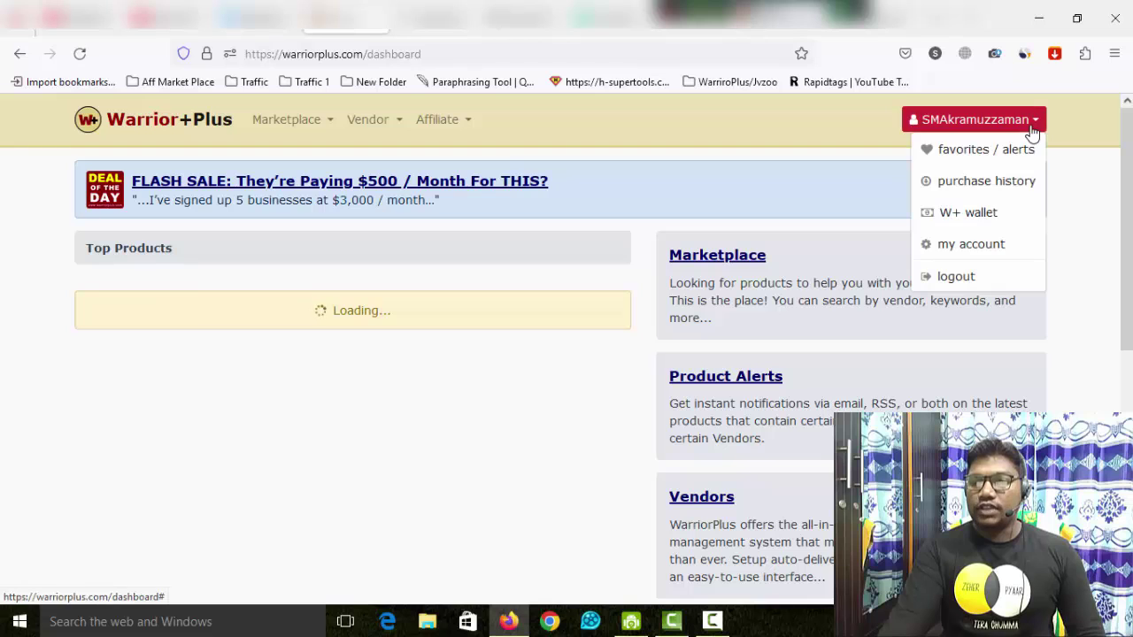
left_click(967, 221)
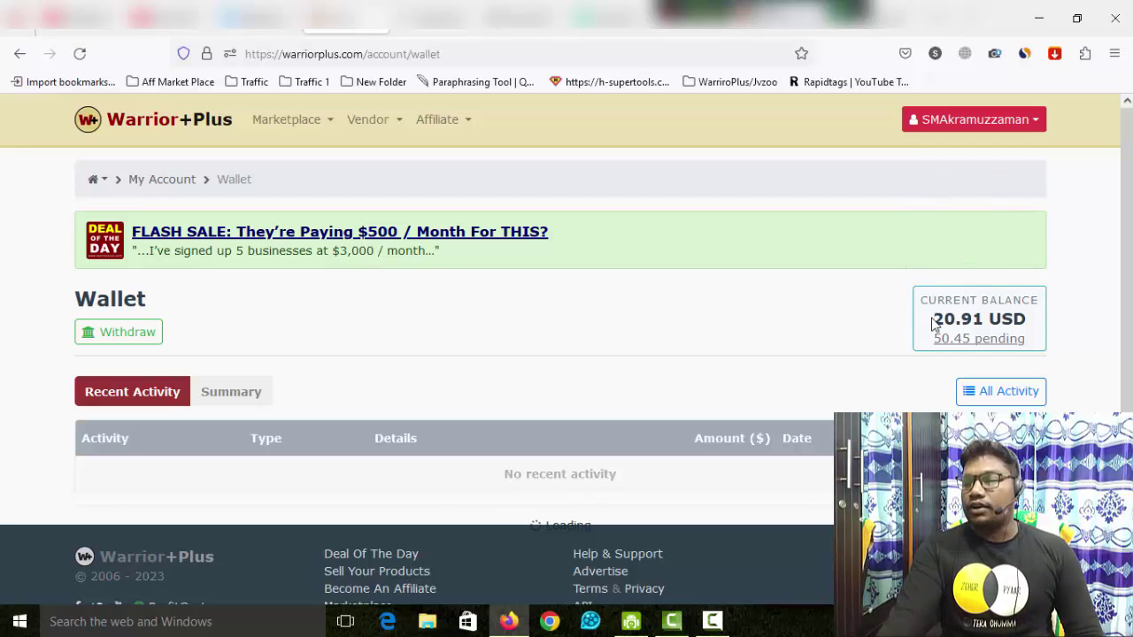
left_click_drag(934, 323, 1009, 320)
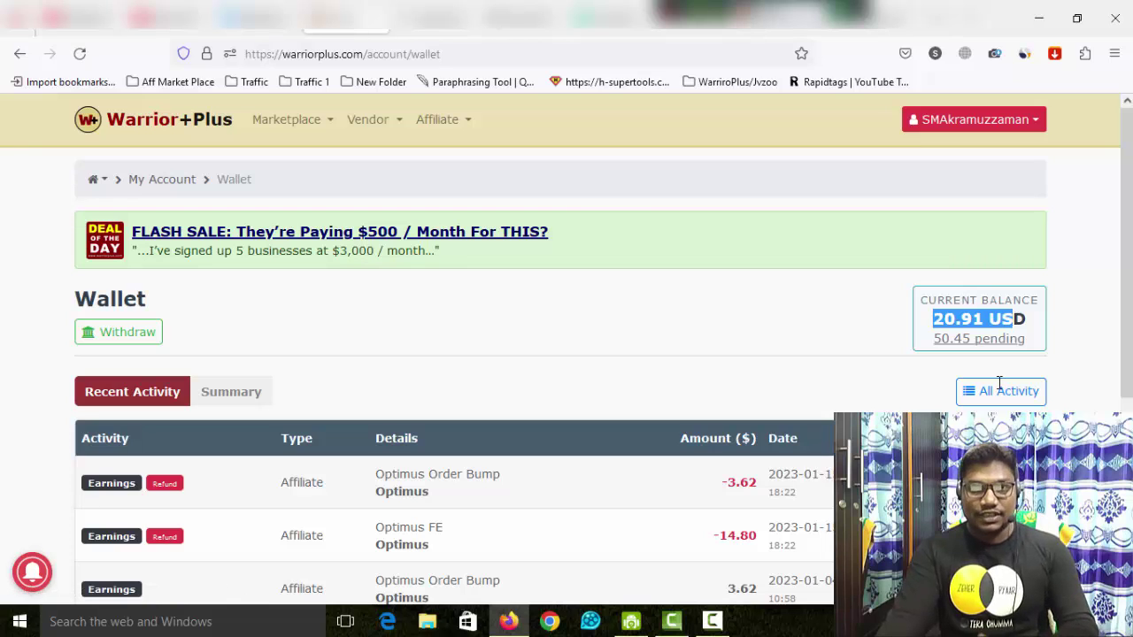
left_click_drag(933, 347, 1063, 347)
left_click(1063, 347)
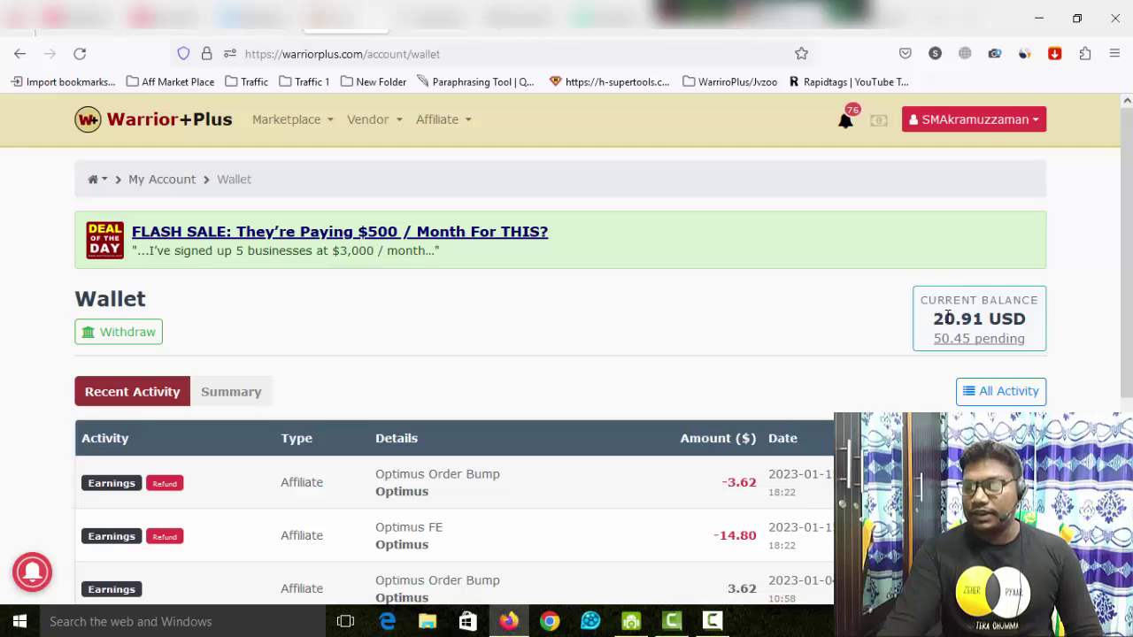
mouse_move(943, 318)
left_mouse_down()
mouse_move(984, 318)
mouse_move(932, 321)
left_mouse_up()
left_click(985, 322)
left_click(1071, 329)
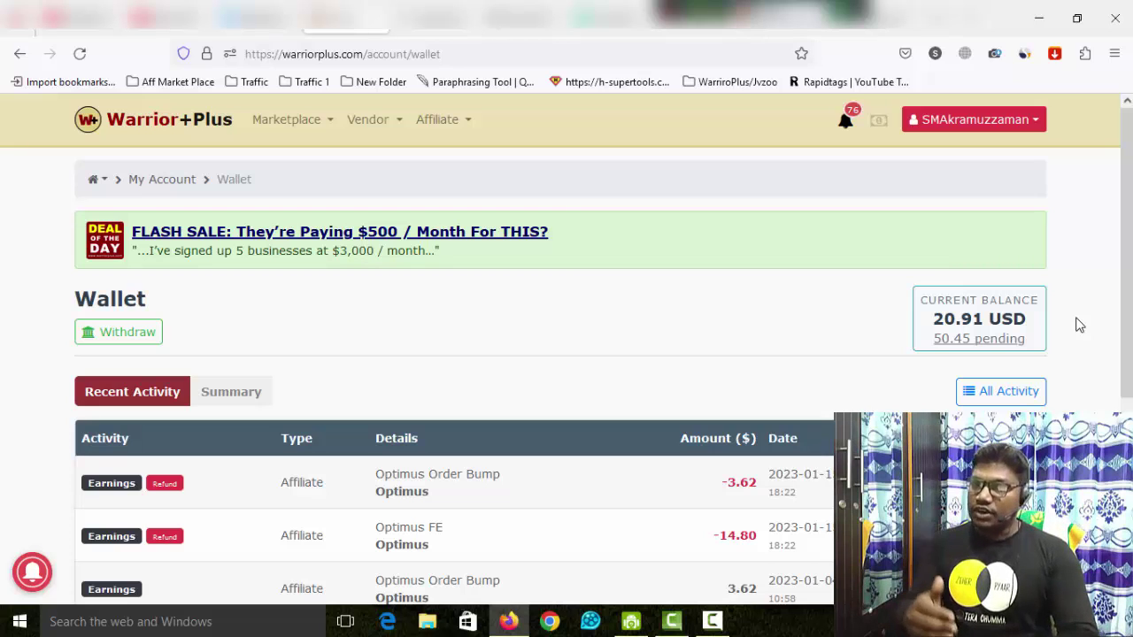
left_click_drag(933, 345, 1035, 329)
left_click(931, 327)
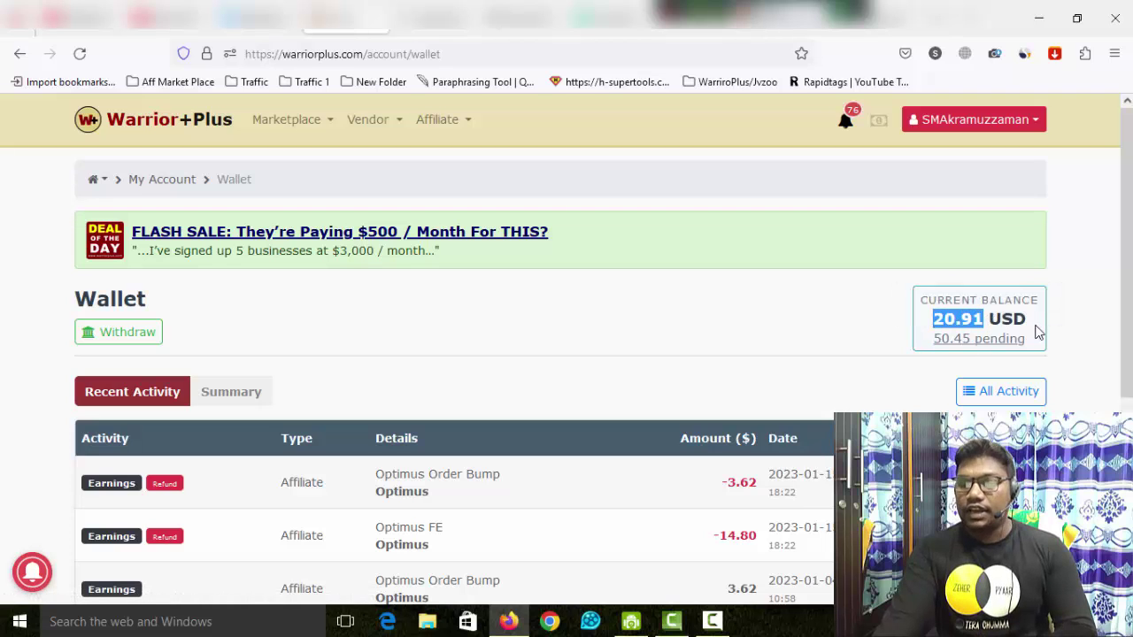
left_click(1035, 329)
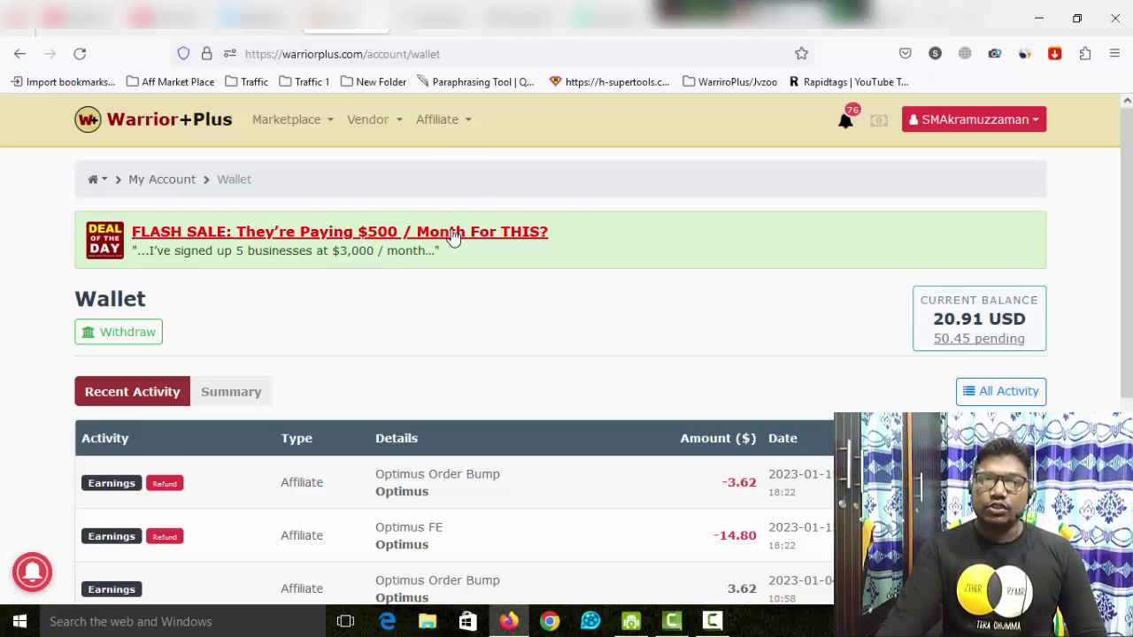
Step: Go to the affiliate offers list and start a promotion request for "All-In-One Email Traffic Software - Bestseller"
mouse_move(447, 124)
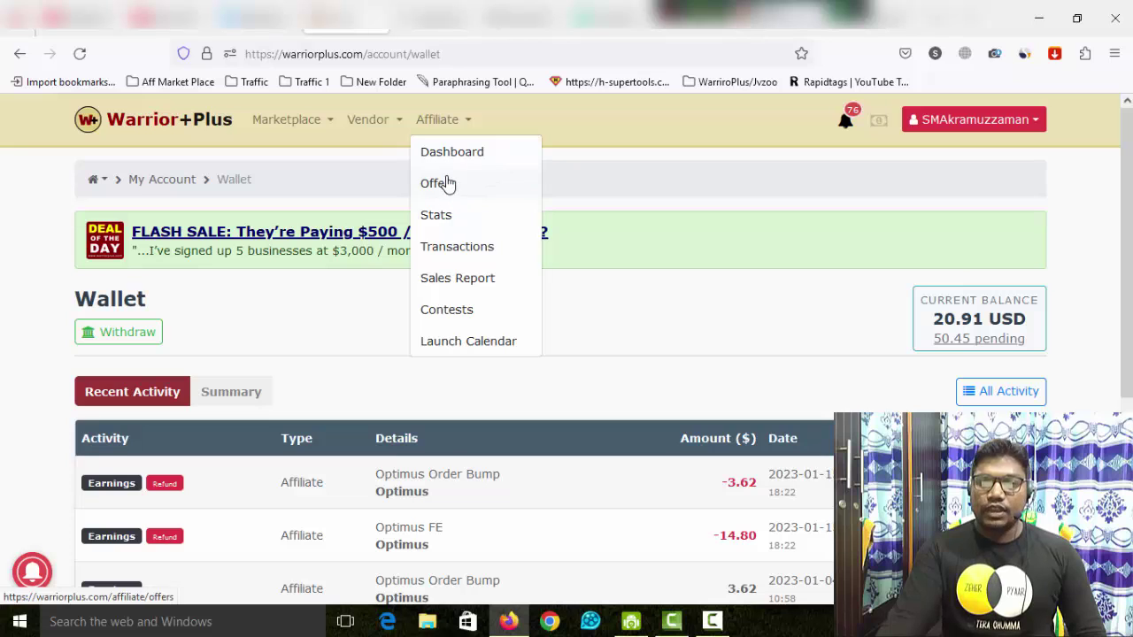
left_click(438, 183)
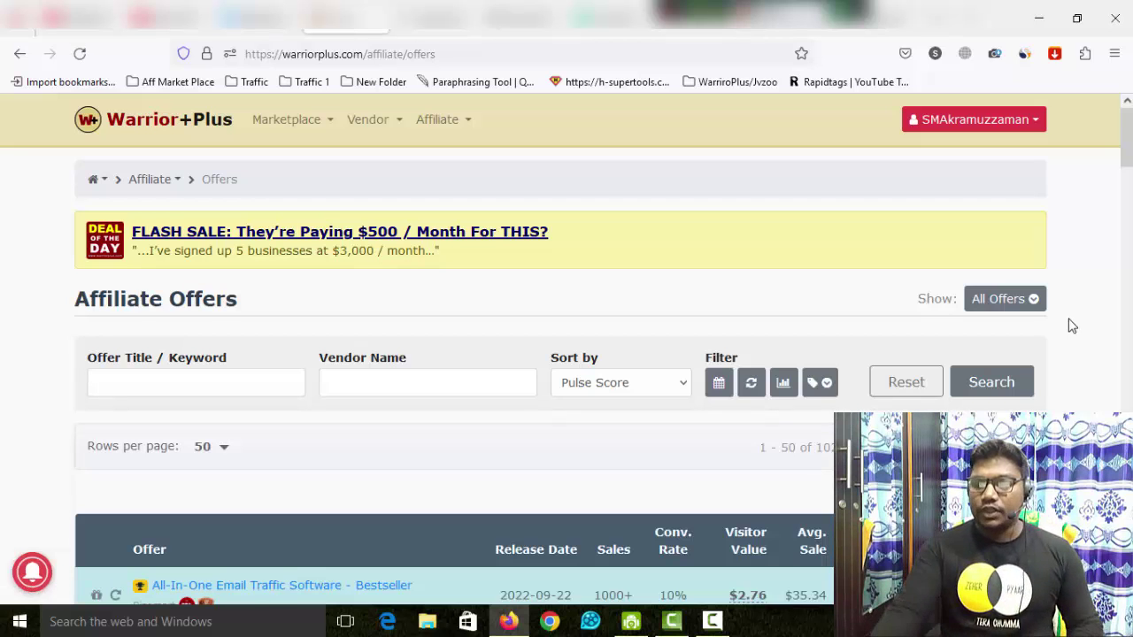
scroll(1113, 311, "down", 2)
scroll(1114, 309, "down", 3)
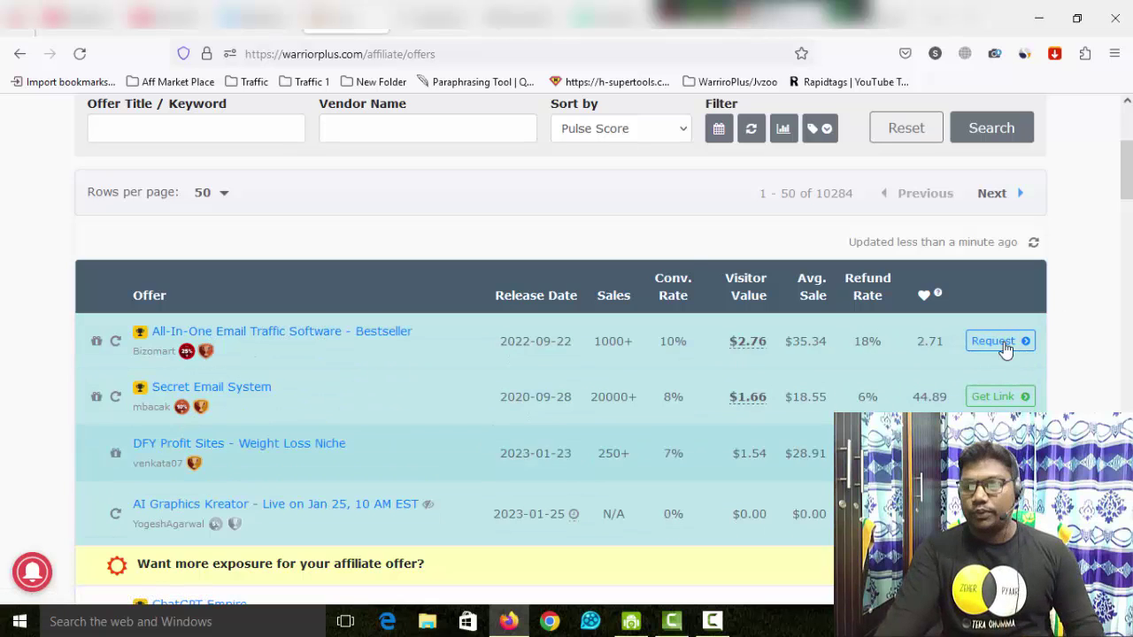
left_click(1005, 344)
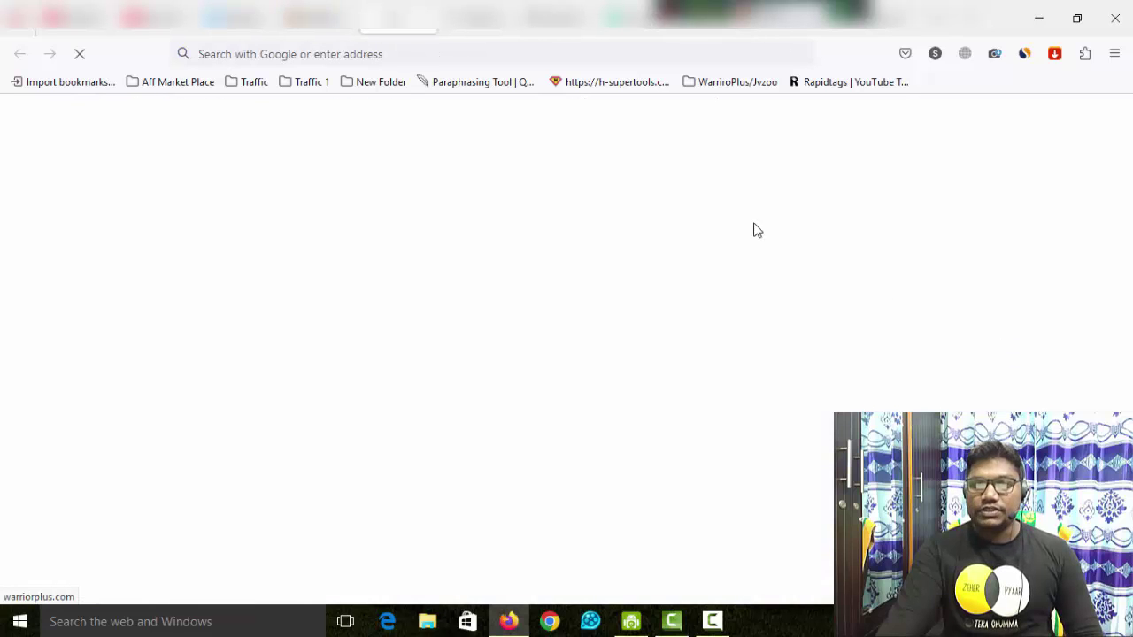
Step: Open the Product RQ text file from the desktop in Notepad and copy its whole request message
left_click(1039, 18)
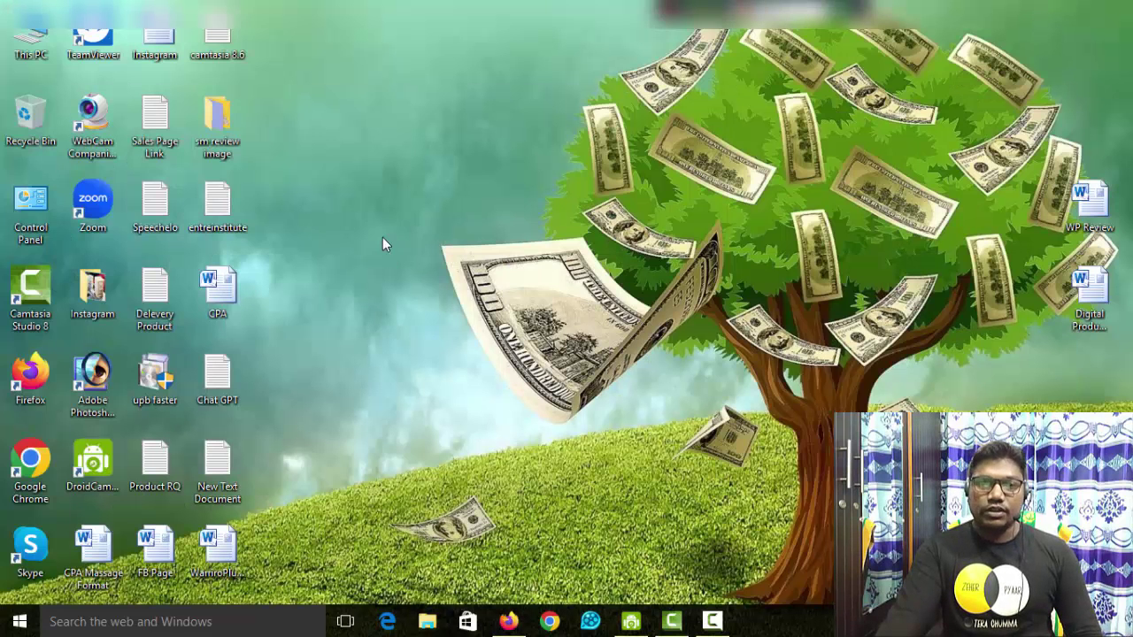
double_click(154, 465)
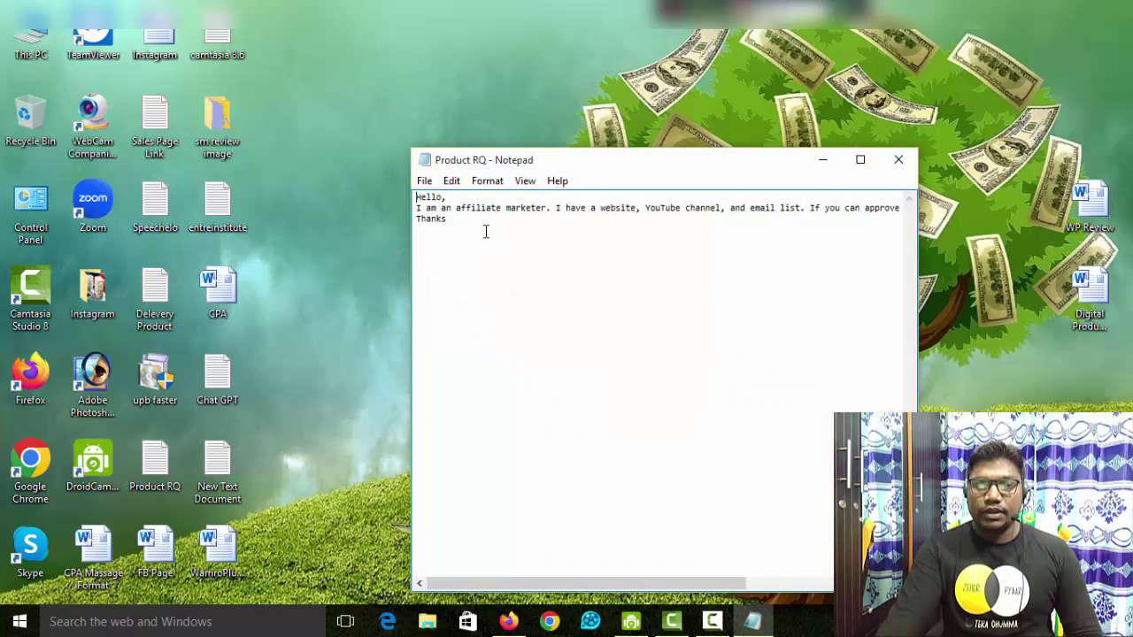
left_click_drag(465, 223, 420, 196)
right_click(421, 198)
left_click(460, 254)
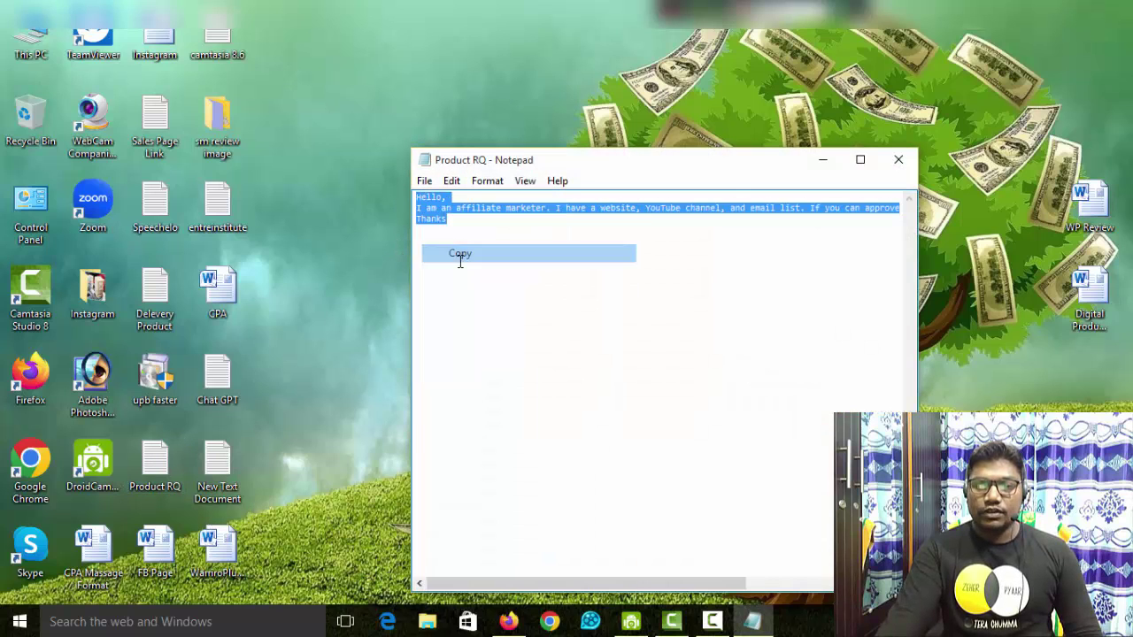
Step: Return to Firefox, paste the copied message into the request notes, submit the offer request and close the dialog
left_click(508, 621)
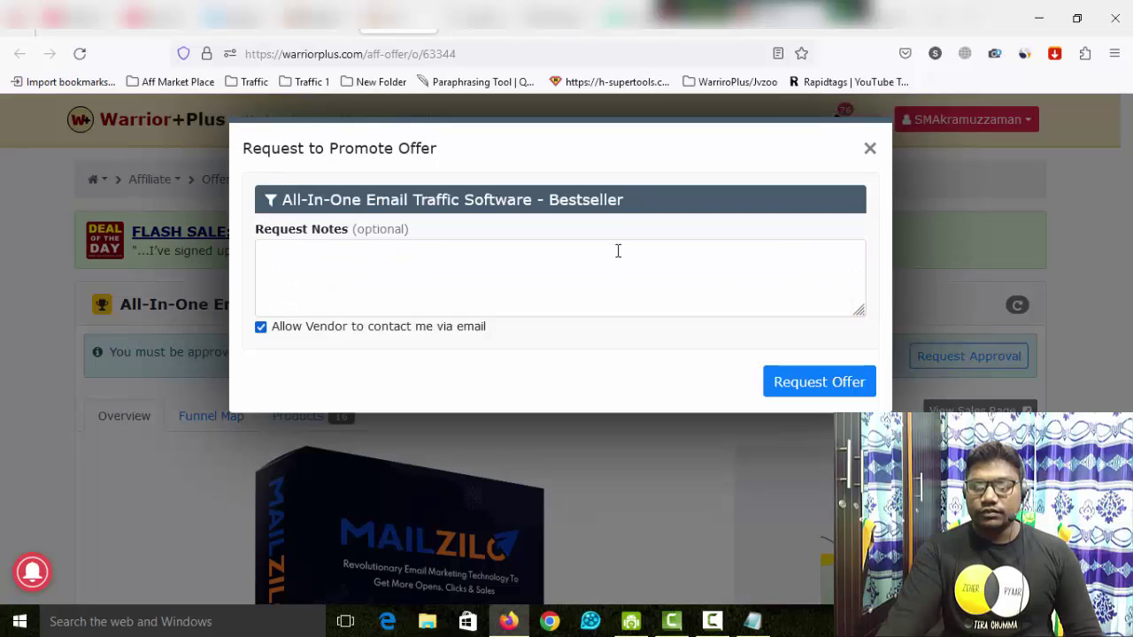
left_click(469, 260)
key("ctrl+v")
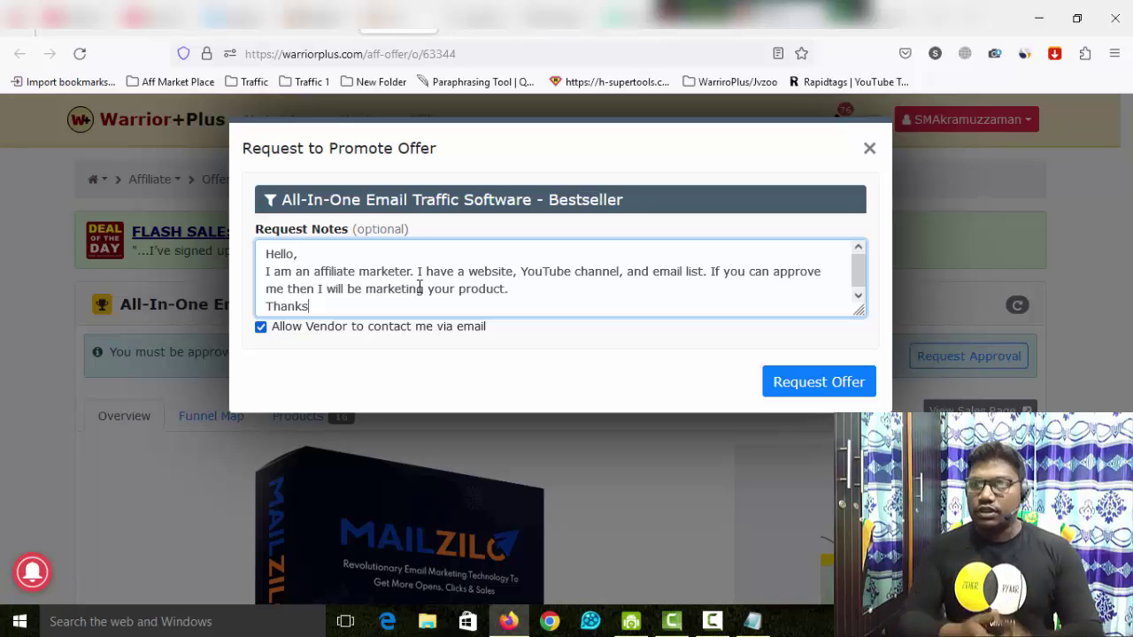
left_click(811, 394)
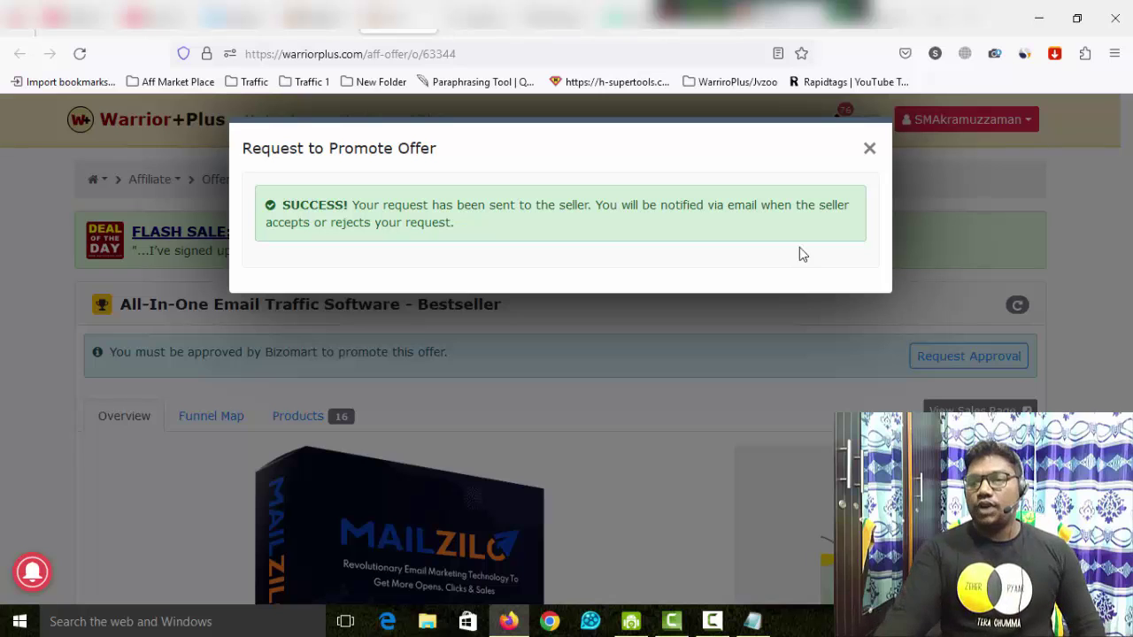
left_click(869, 152)
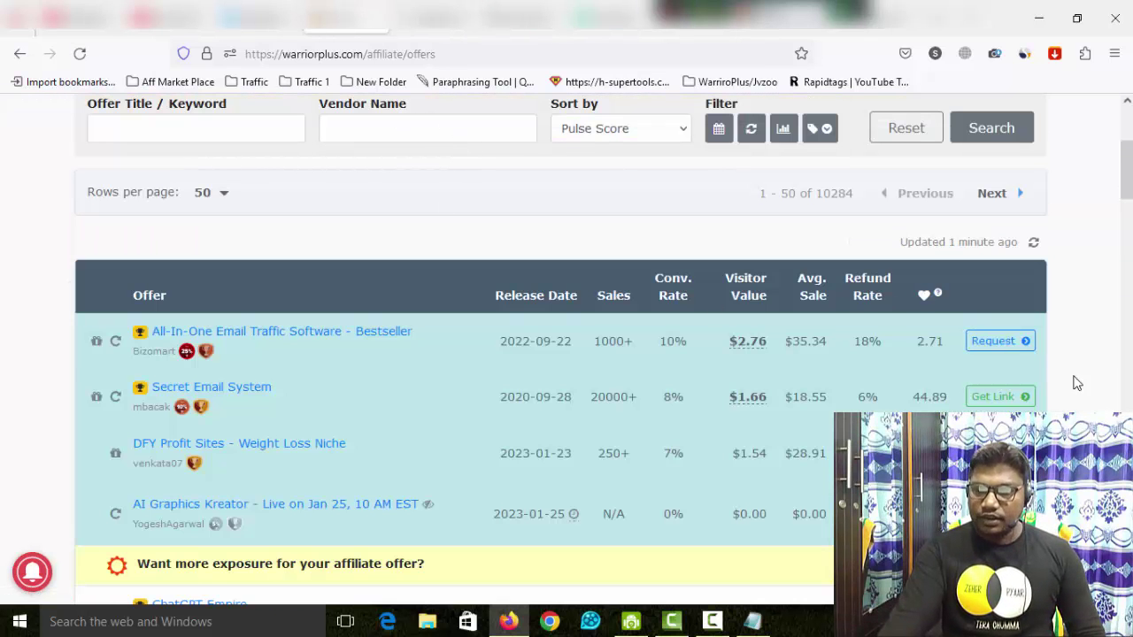
Step: Compare the sales figures of Secret Email System, DFY Profit Sites and ChatGPT Empire in the offers list
scroll(1069, 361, "down", 3)
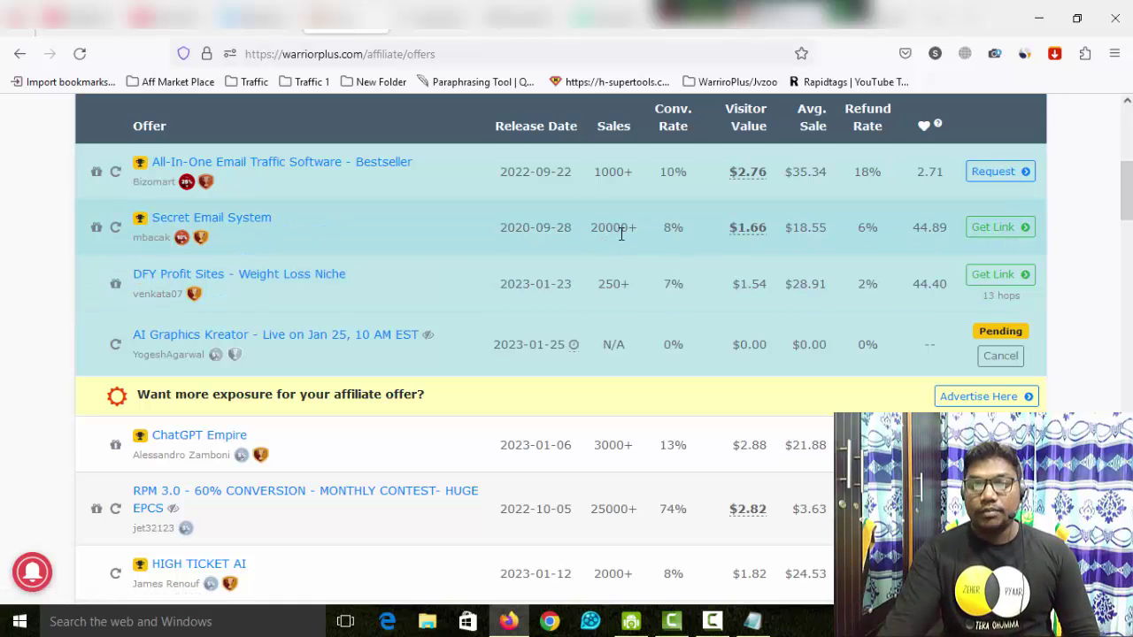
left_click_drag(633, 230, 597, 230)
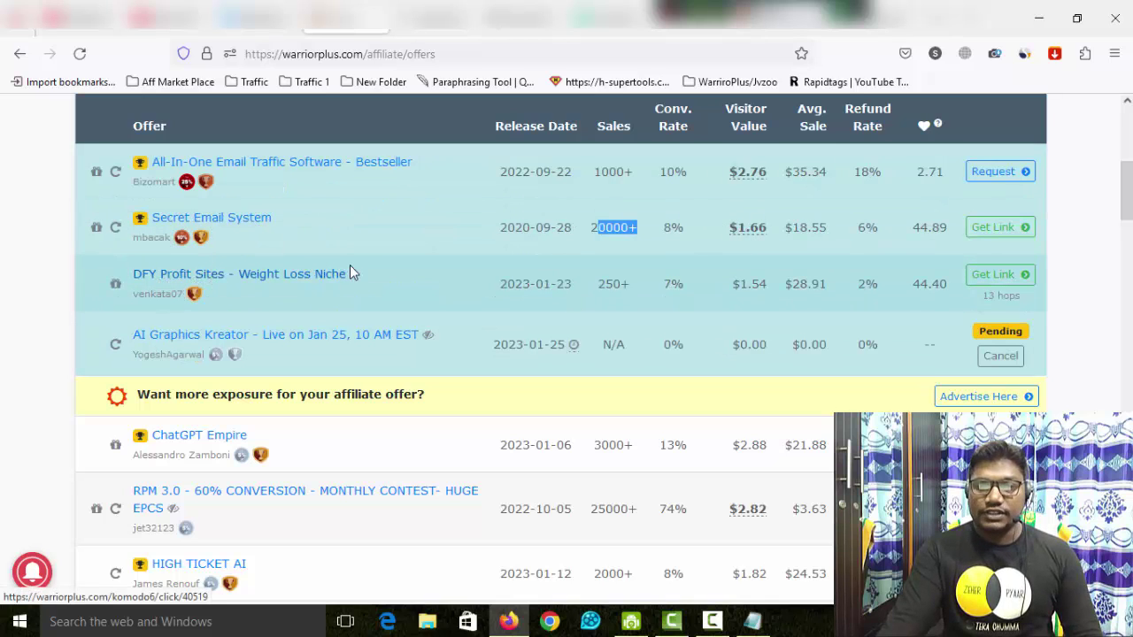
left_click_drag(637, 283, 615, 284)
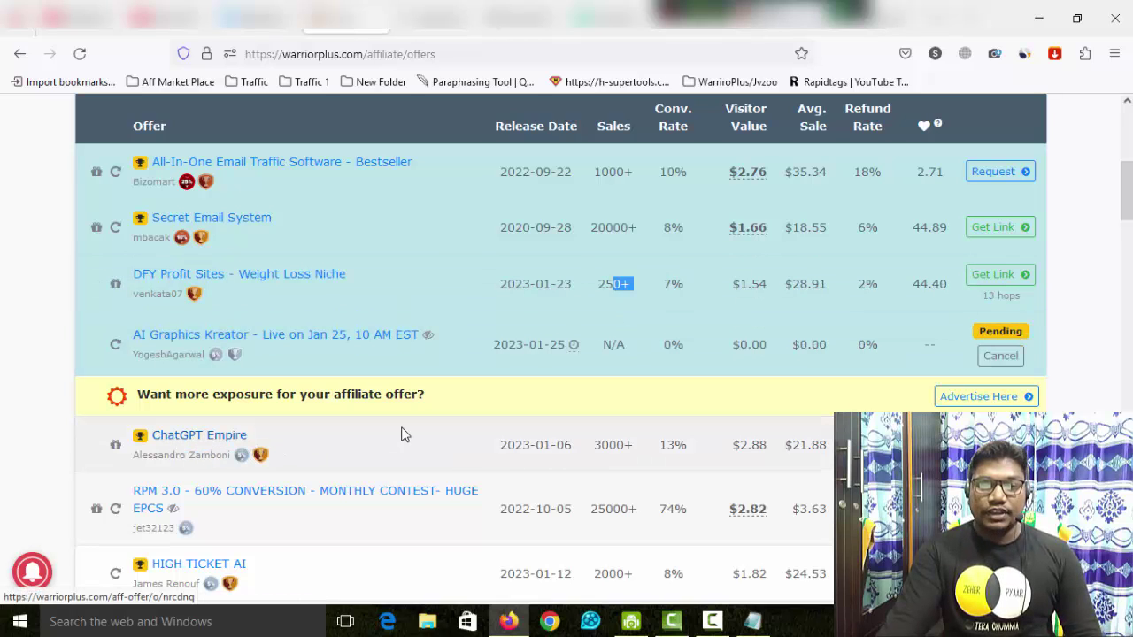
left_click_drag(640, 449, 590, 451)
left_click(590, 452)
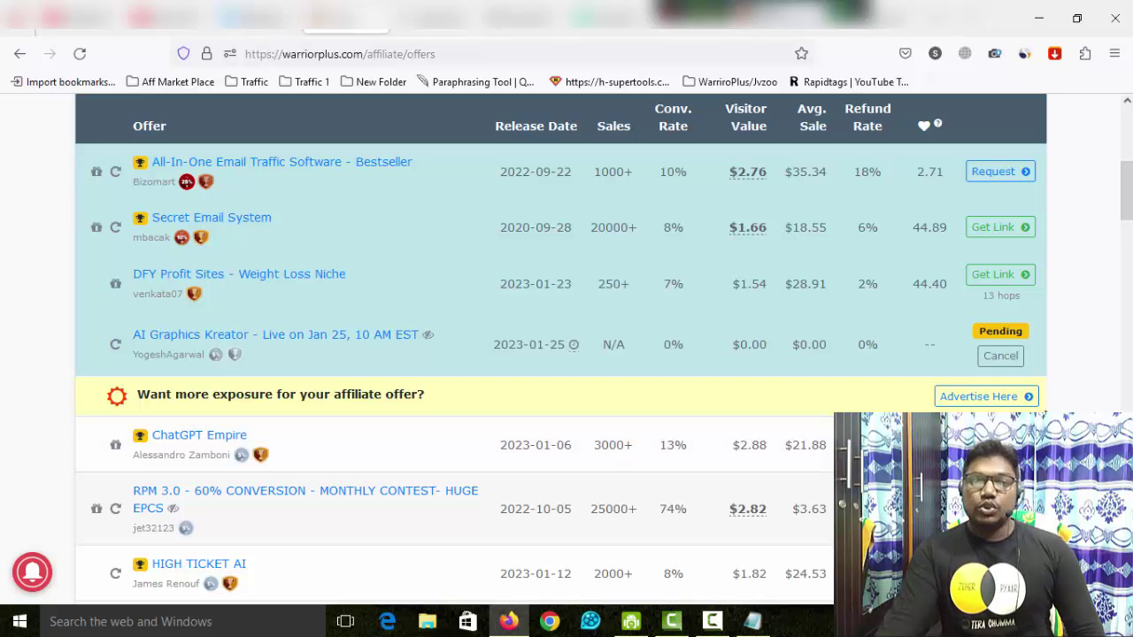
Step: Get the affiliate link for Secret Email System and open it in a new tab
left_click(995, 234)
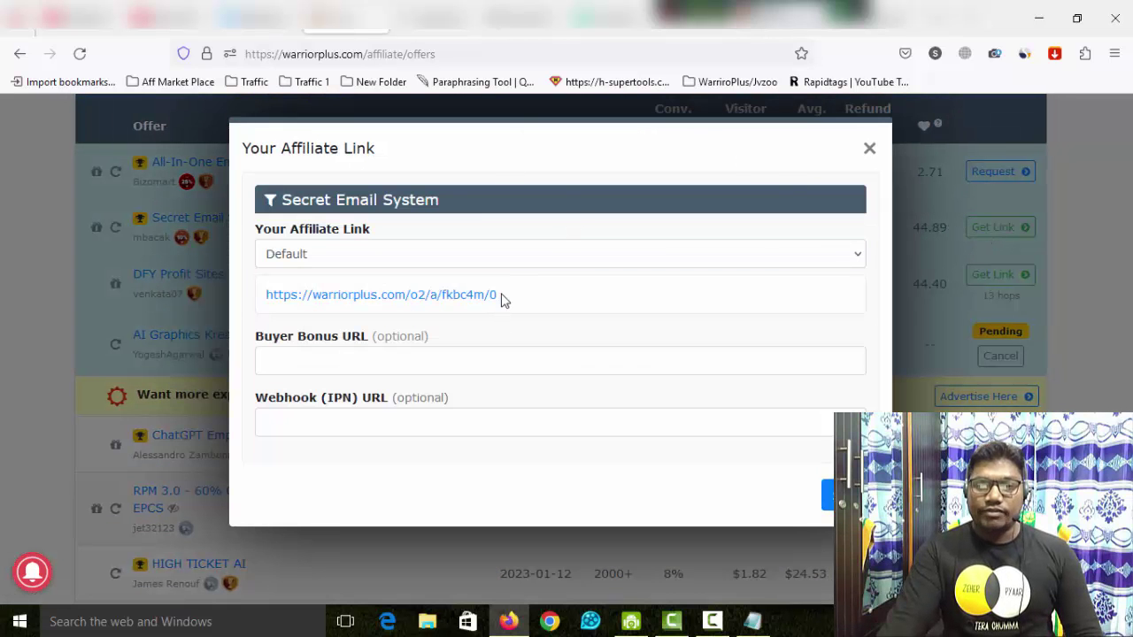
left_click_drag(501, 301, 270, 305)
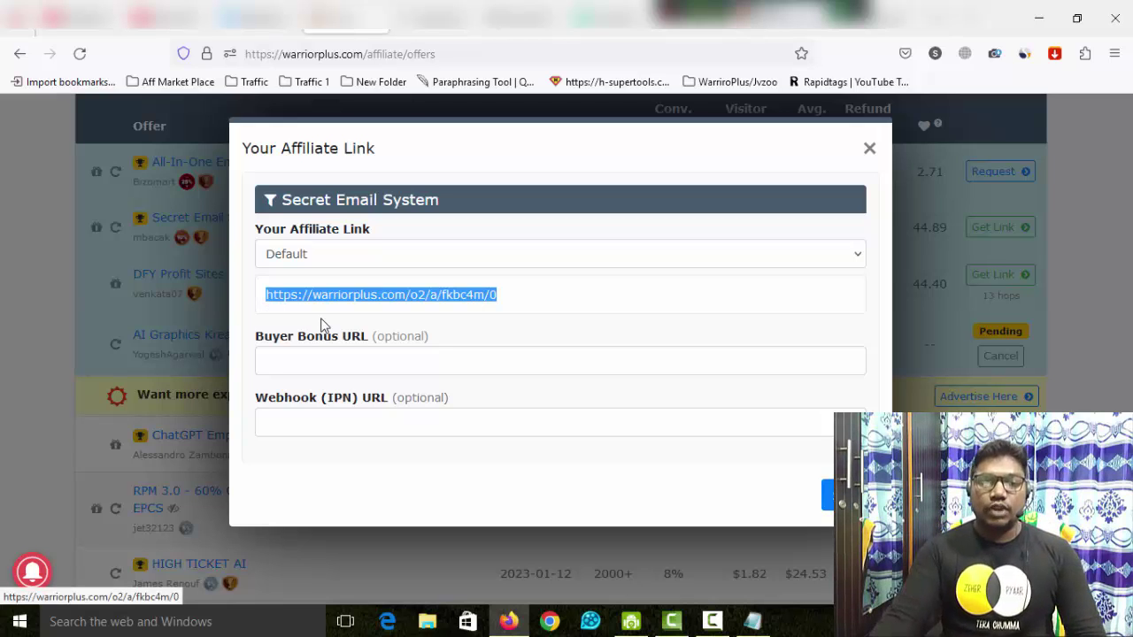
right_click(423, 296)
key("Escape")
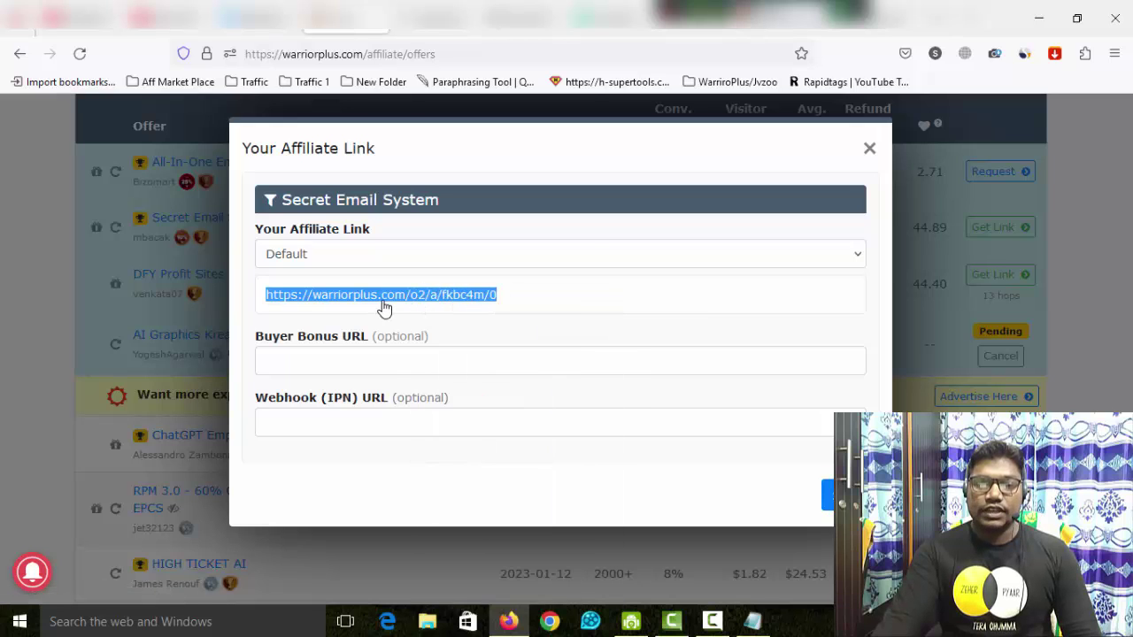
right_click(384, 307)
left_click(427, 307)
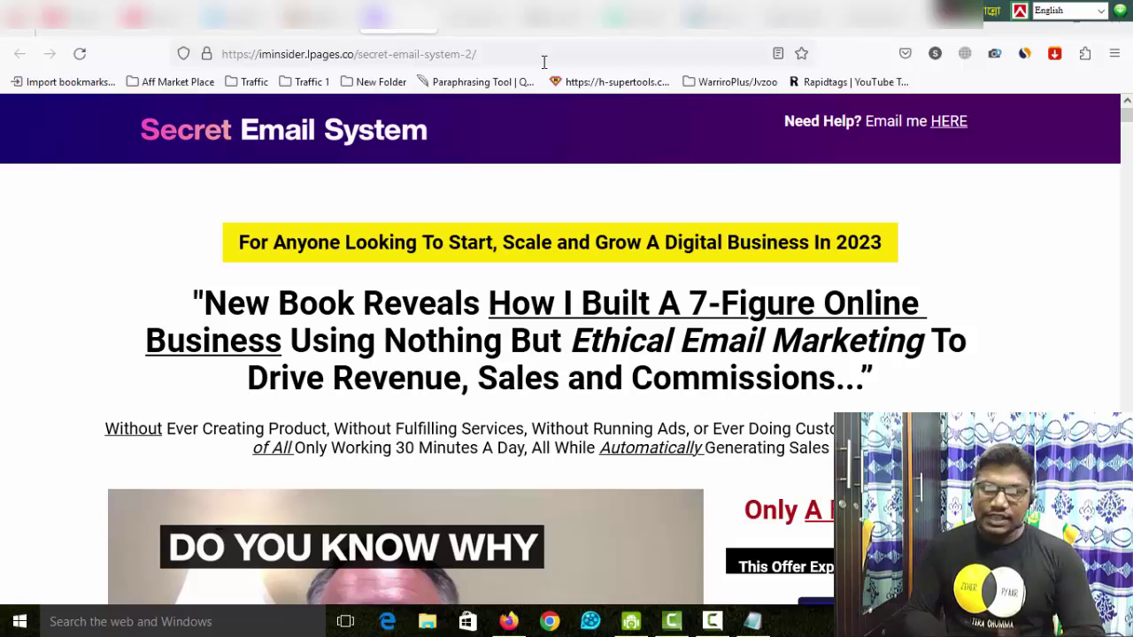
Step: Read through the whole Secret Email System sales page, including its bonuses, testimonials and FAQ, and return to its beginning
scroll(1069, 359, "down", 3)
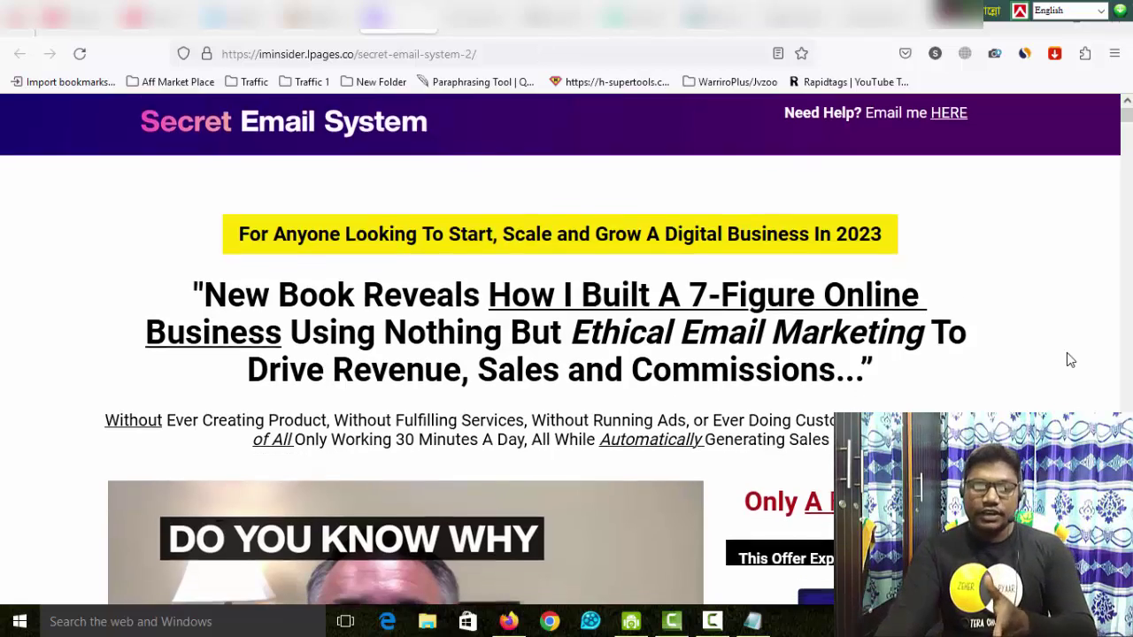
scroll(1069, 359, "down", 9)
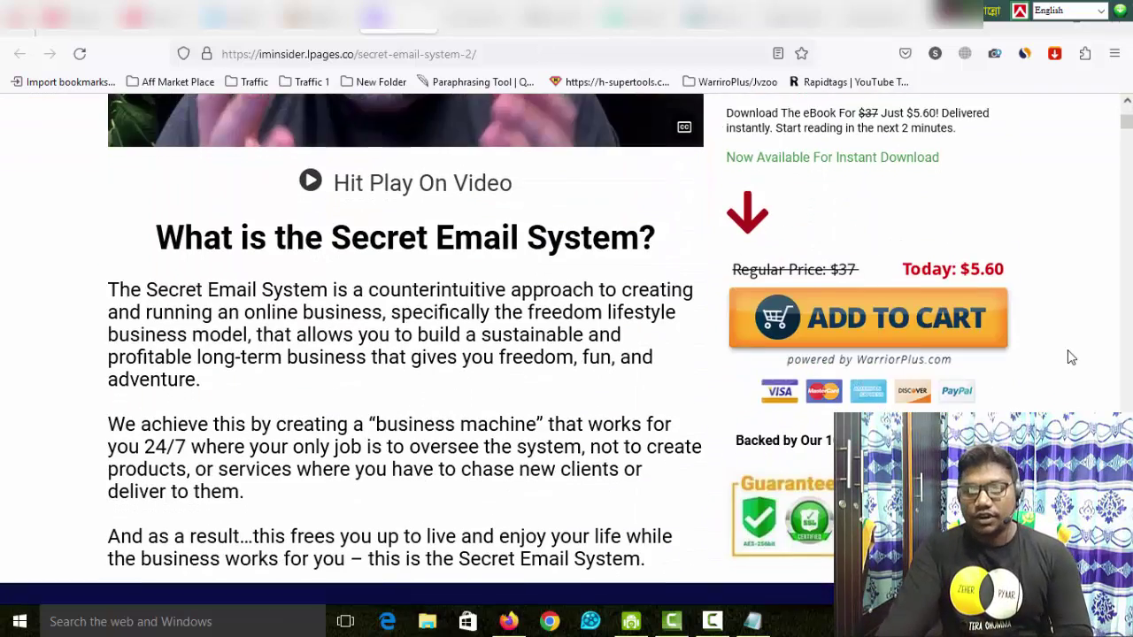
scroll(1068, 349, "down", 4)
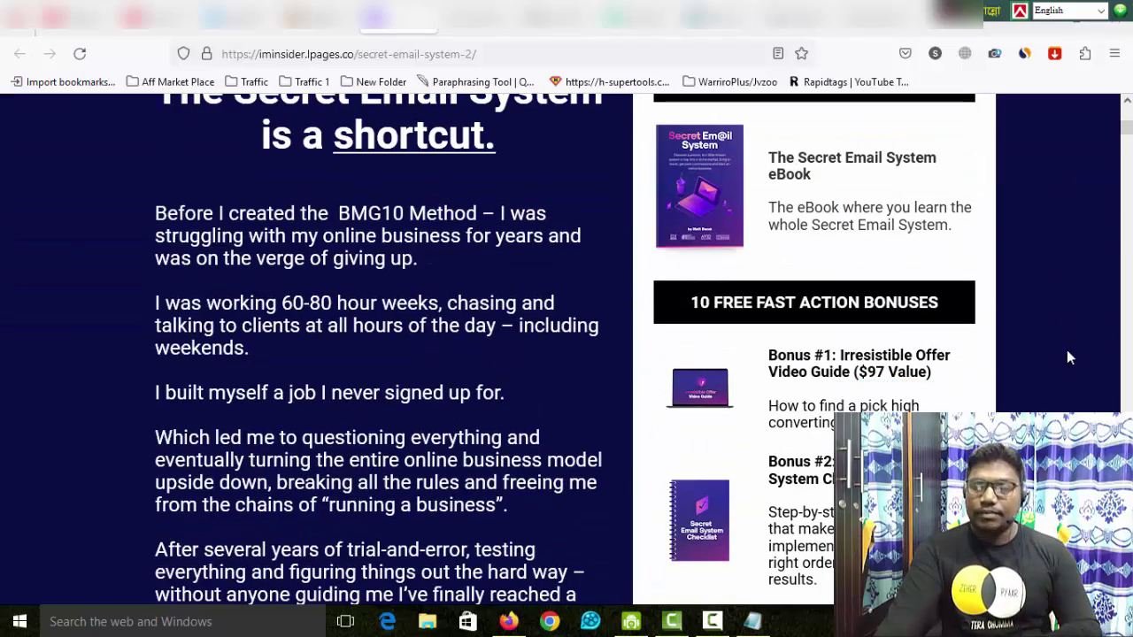
scroll(1066, 357, "down", 18)
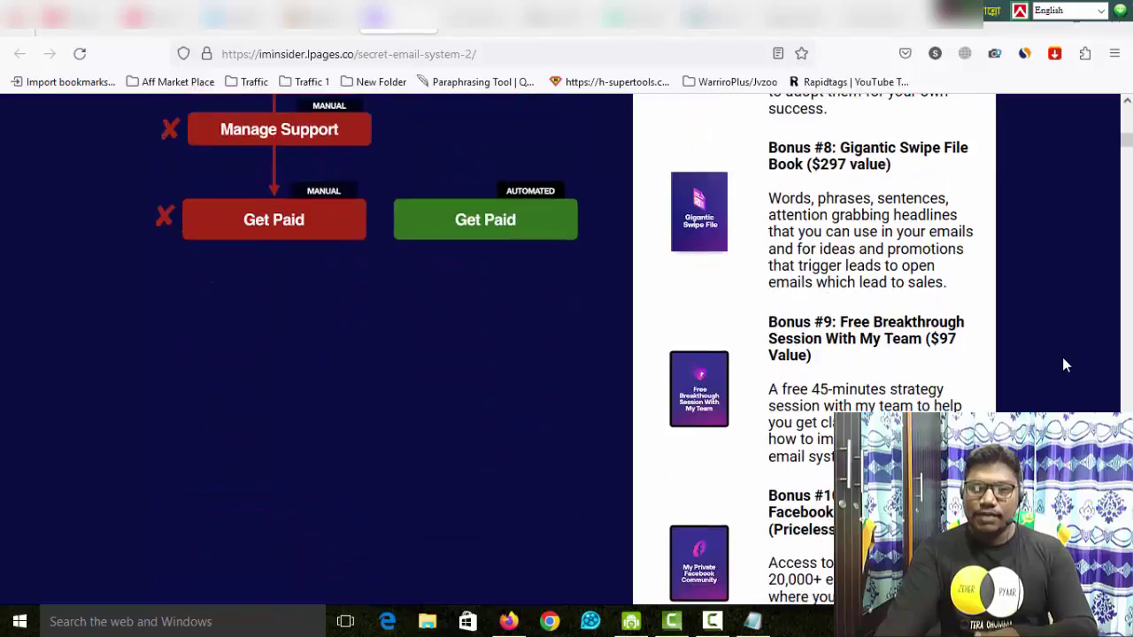
scroll(1066, 365, "down", 20)
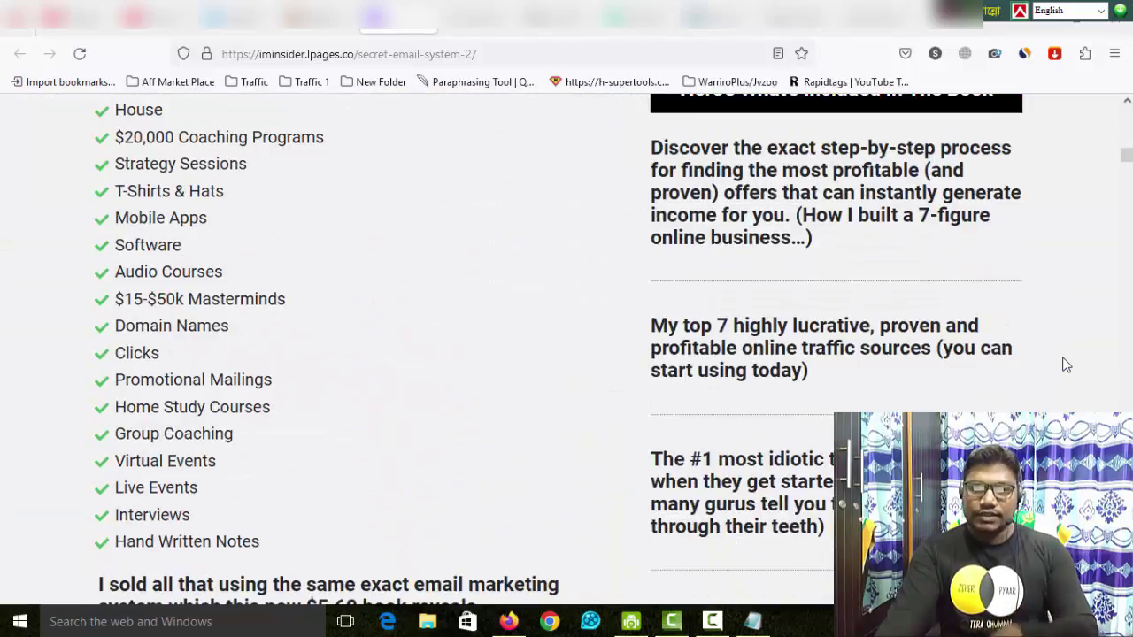
scroll(1066, 364, "down", 15)
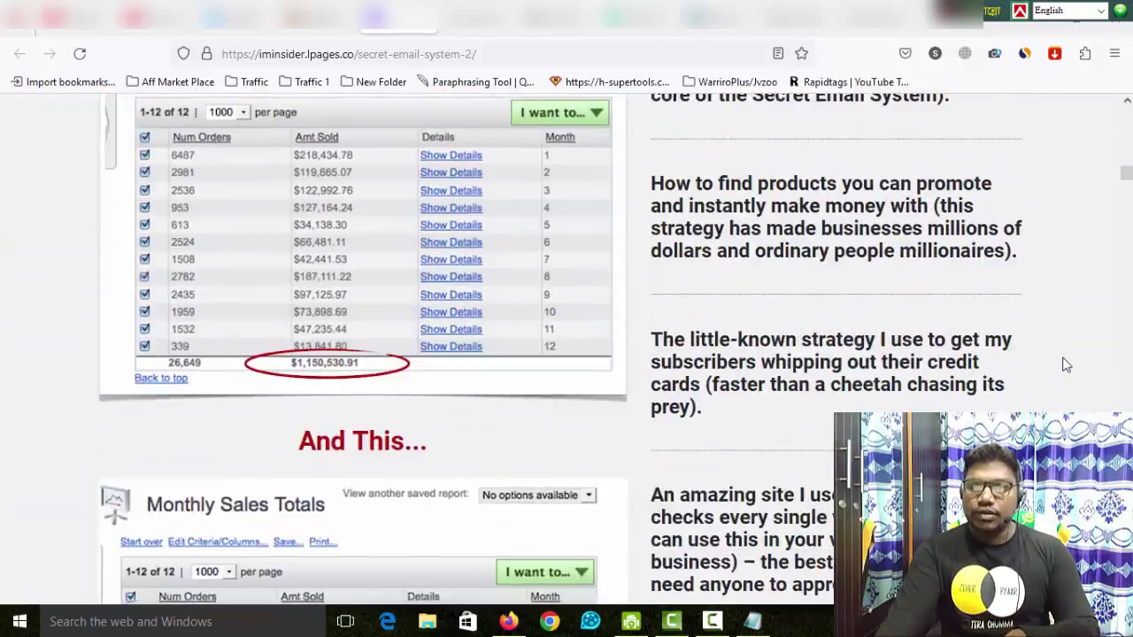
scroll(1067, 364, "down", 15)
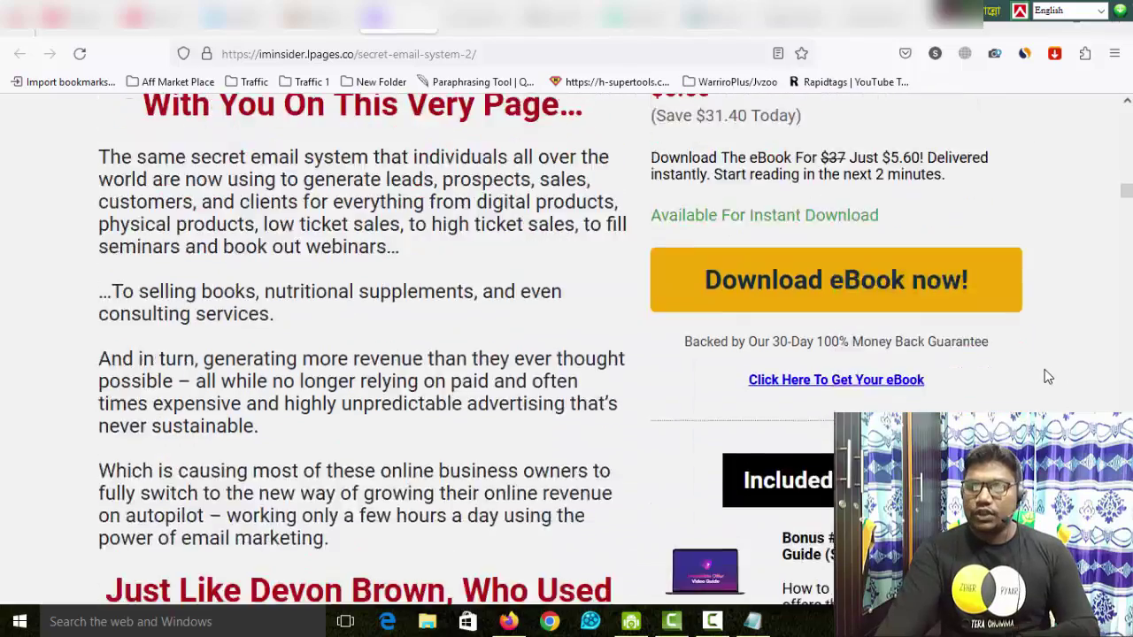
scroll(1044, 376, "down", 15)
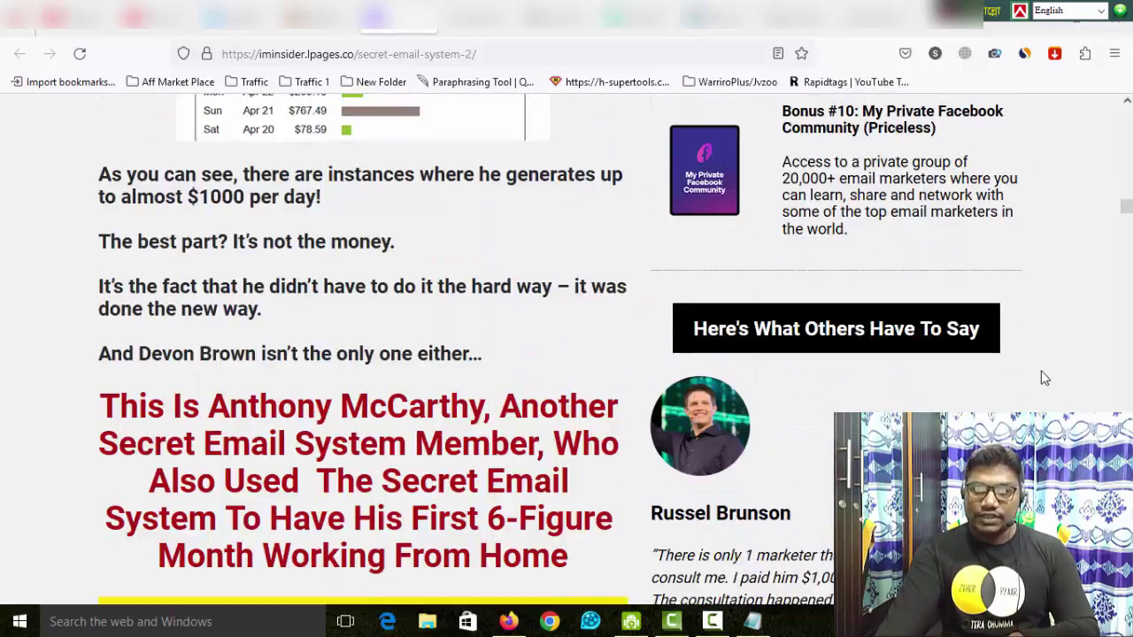
scroll(1040, 376, "down", 15)
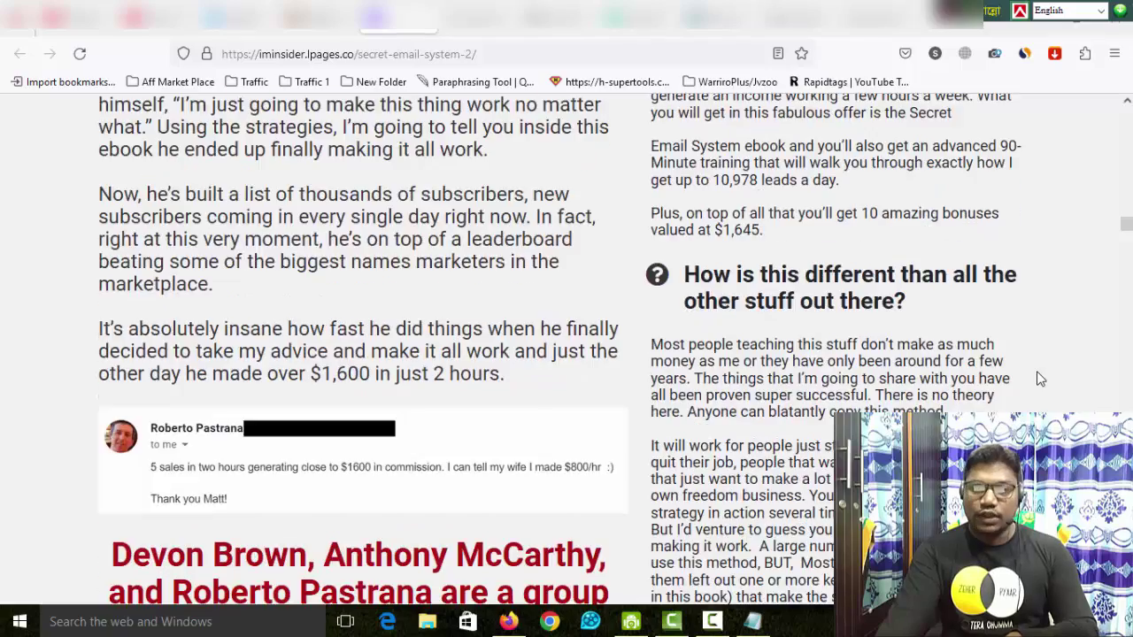
scroll(1036, 376, "down", 15)
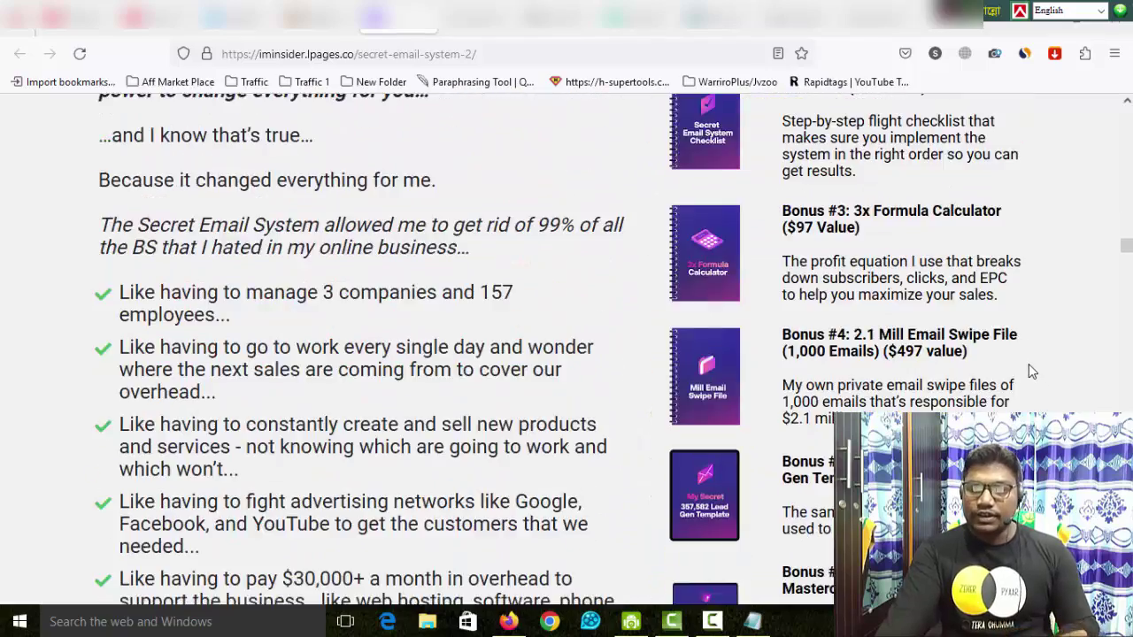
scroll(1026, 370, "down", 15)
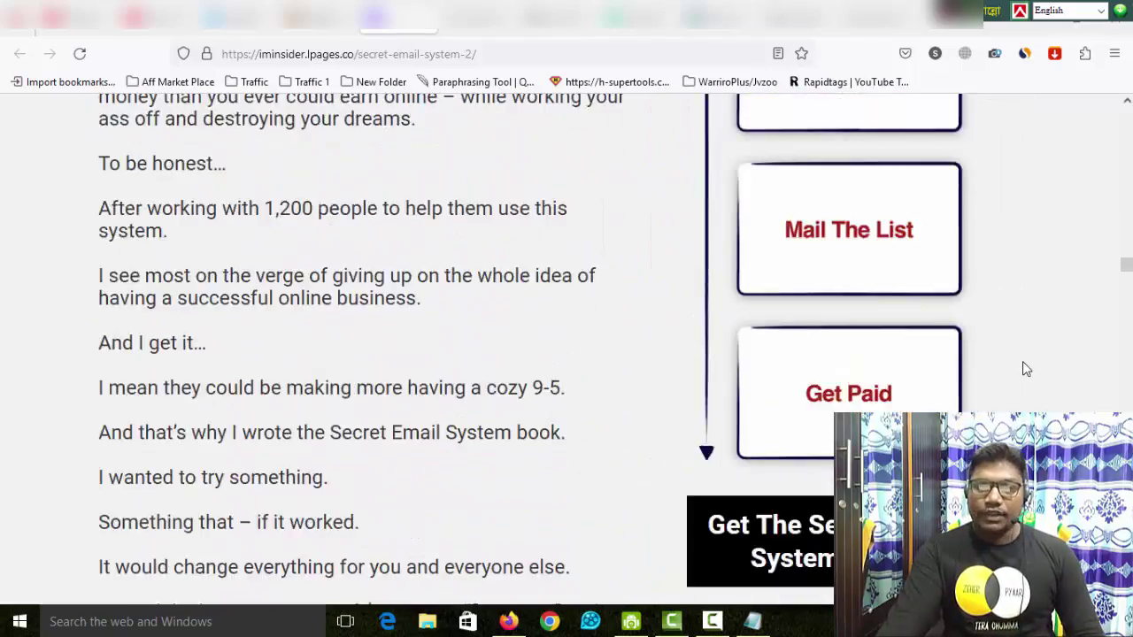
scroll(1024, 370, "down", 15)
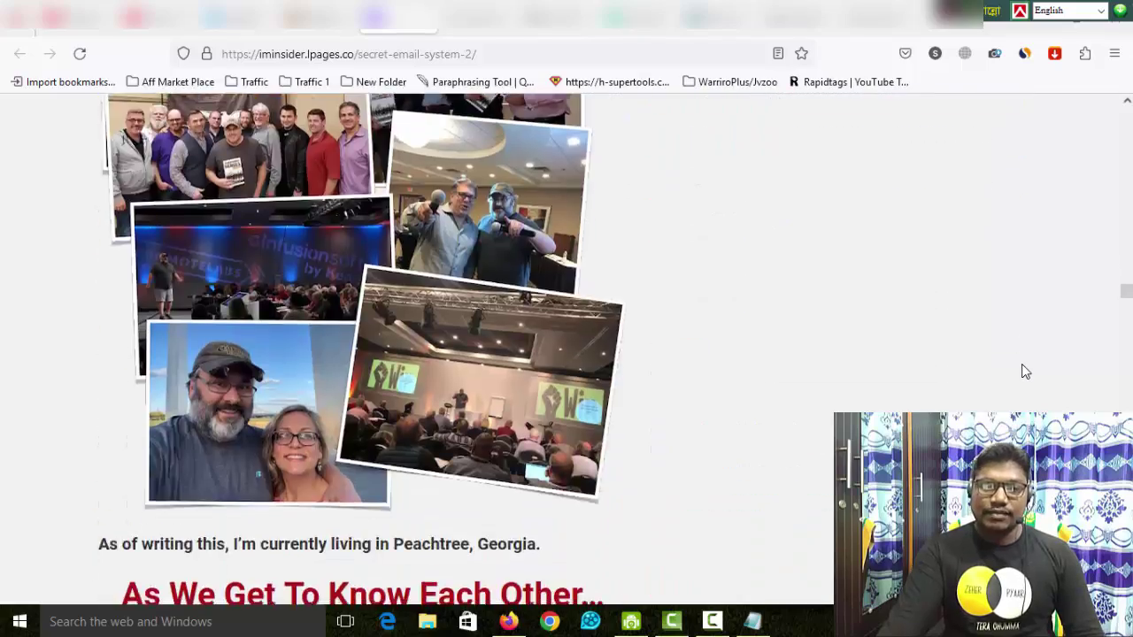
scroll(1019, 369, "down", 15)
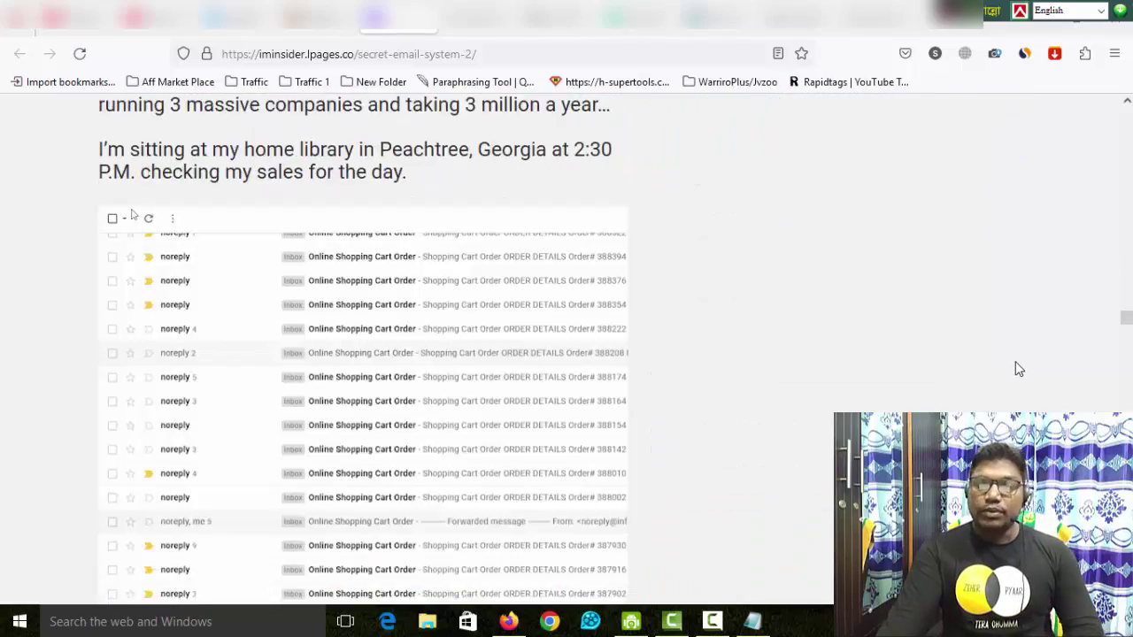
scroll(1017, 368, "down", 15)
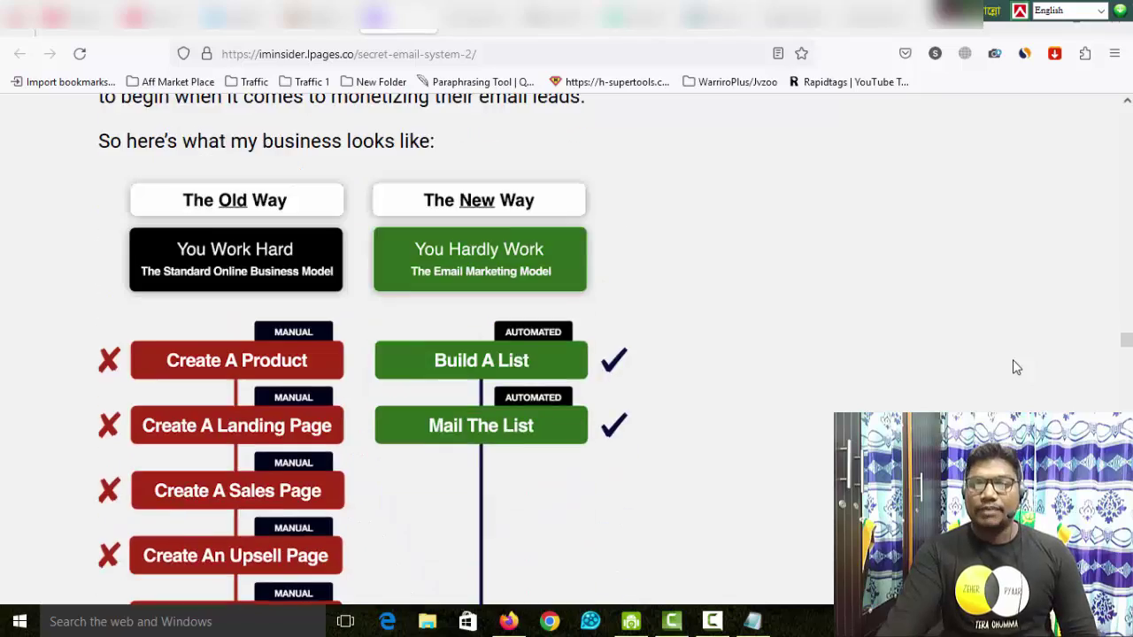
scroll(1013, 368, "down", 15)
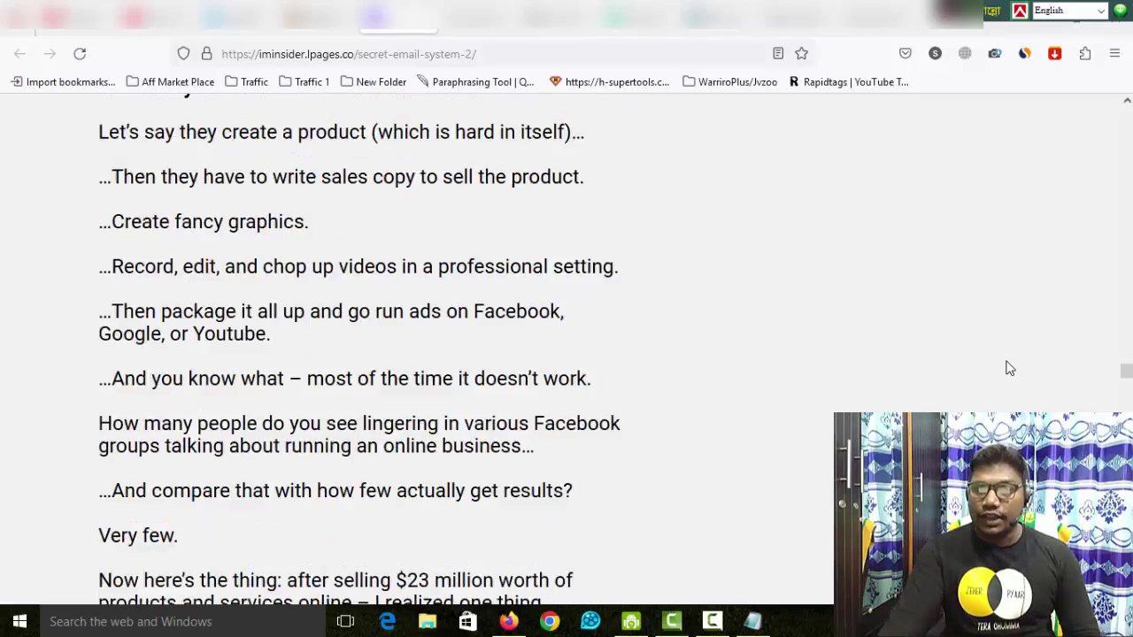
scroll(1010, 369, "down", 5)
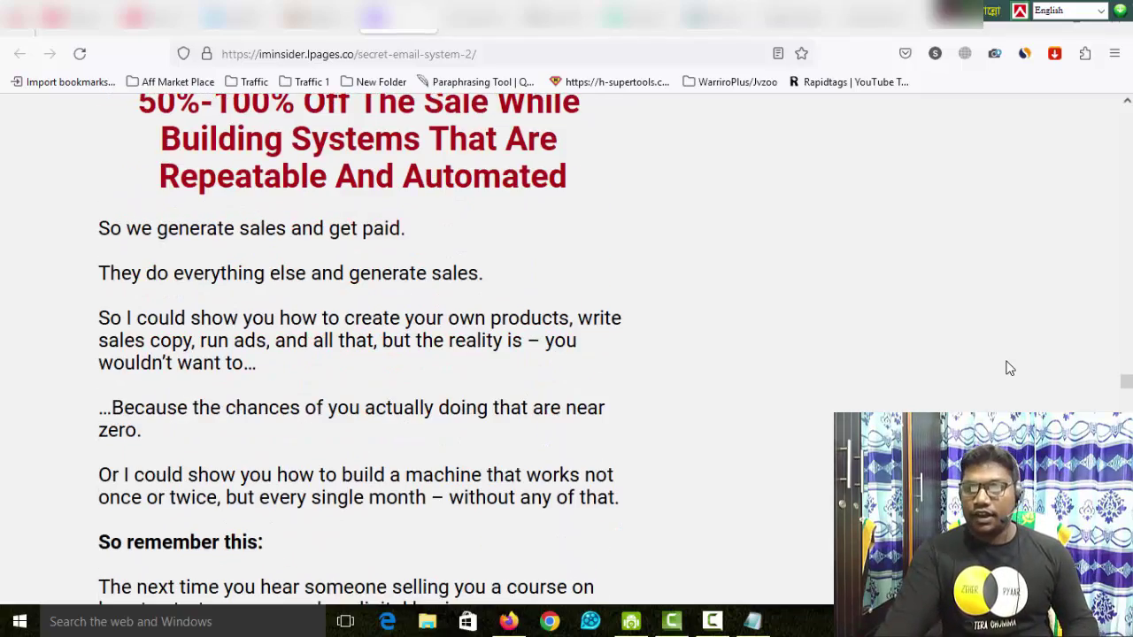
scroll(1010, 368, "down", 15)
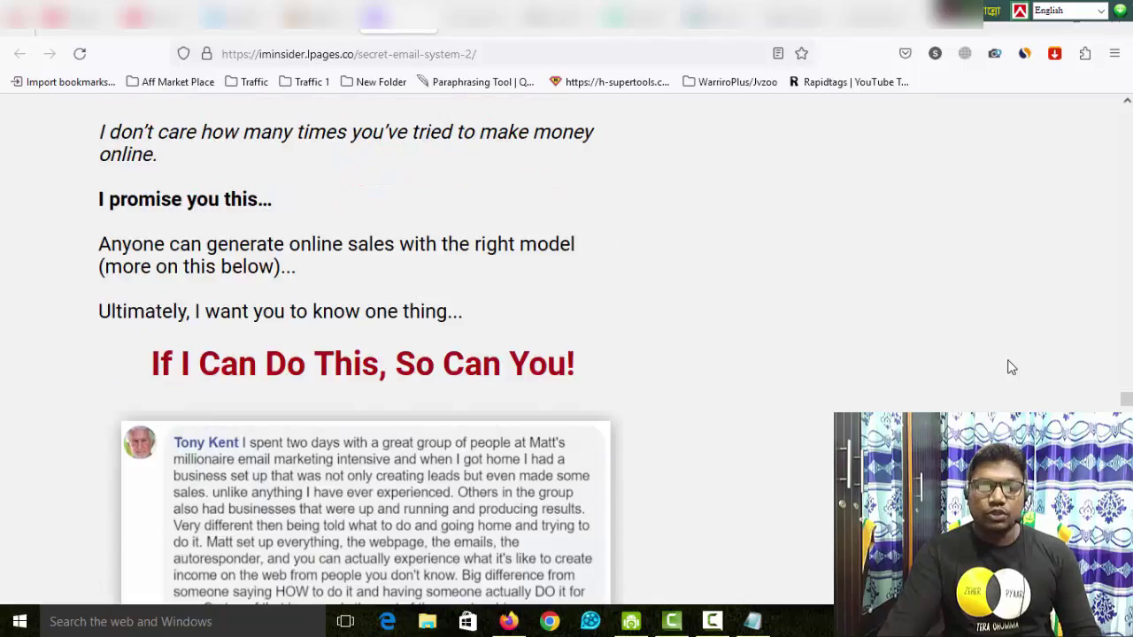
scroll(1011, 367, "down", 10)
scroll(1012, 366, "down", 15)
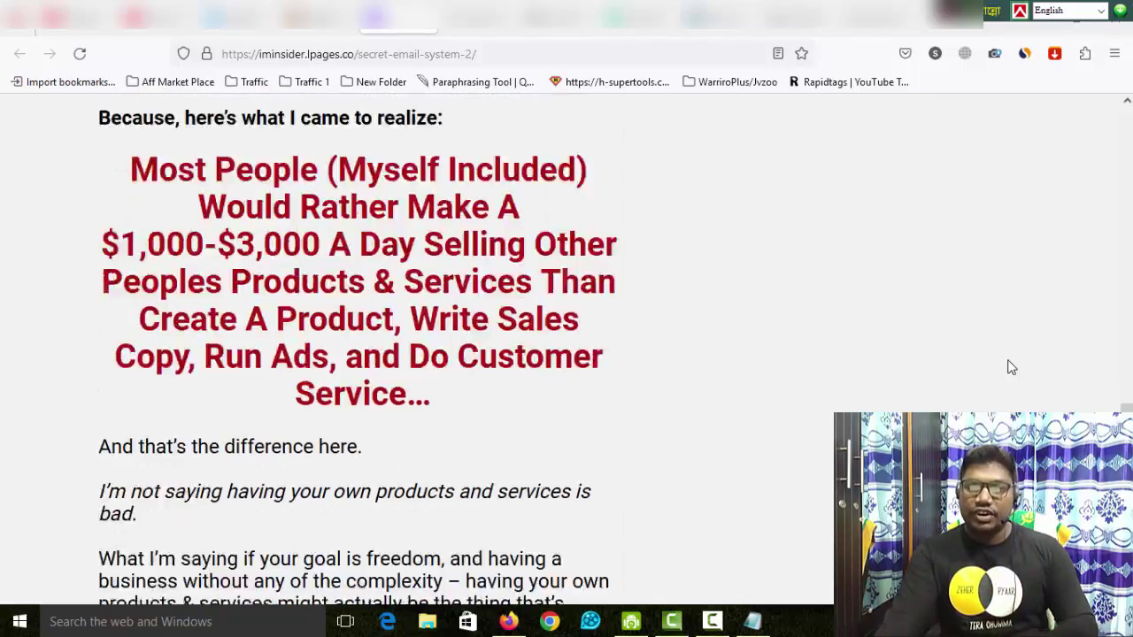
scroll(1005, 372, "down", 15)
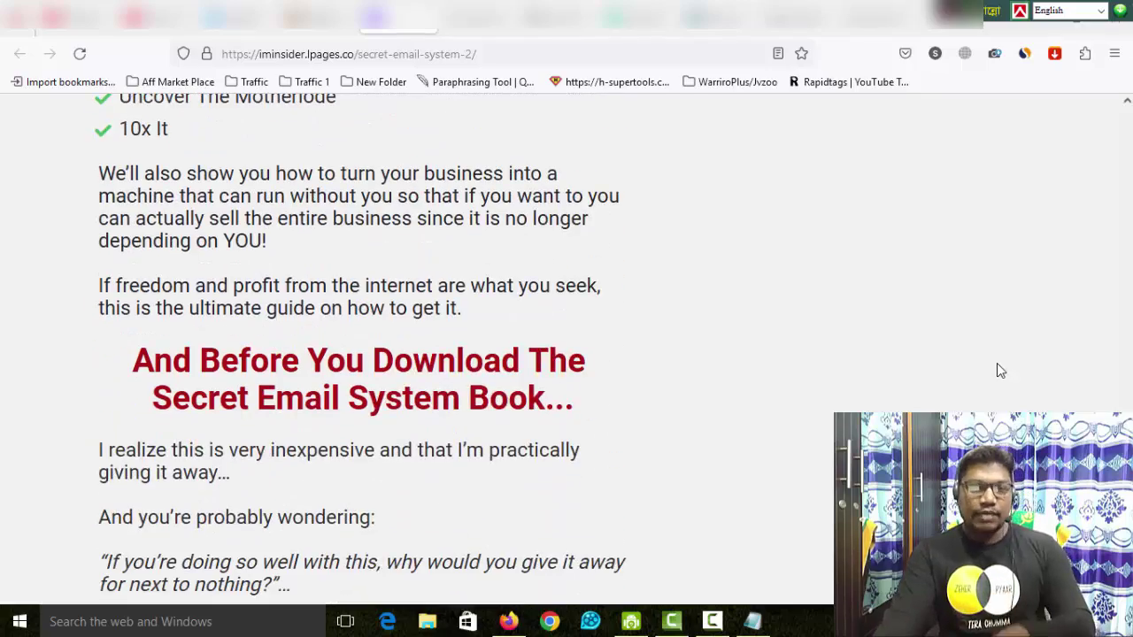
scroll(1000, 368, "down", 12)
scroll(1000, 366, "down", 15)
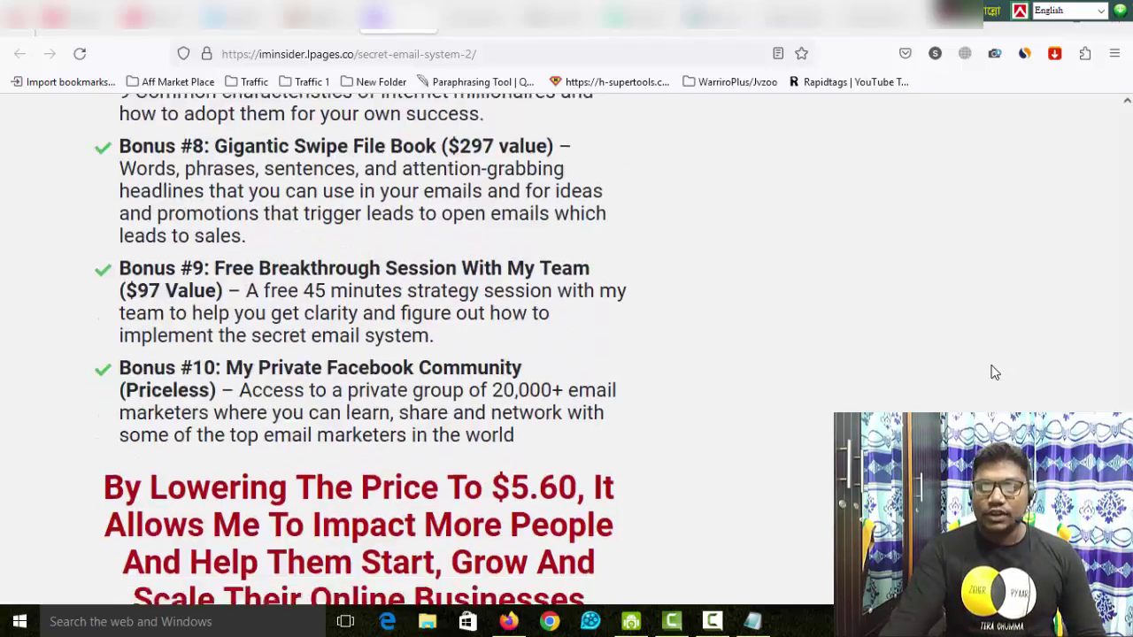
scroll(987, 368, "down", 20)
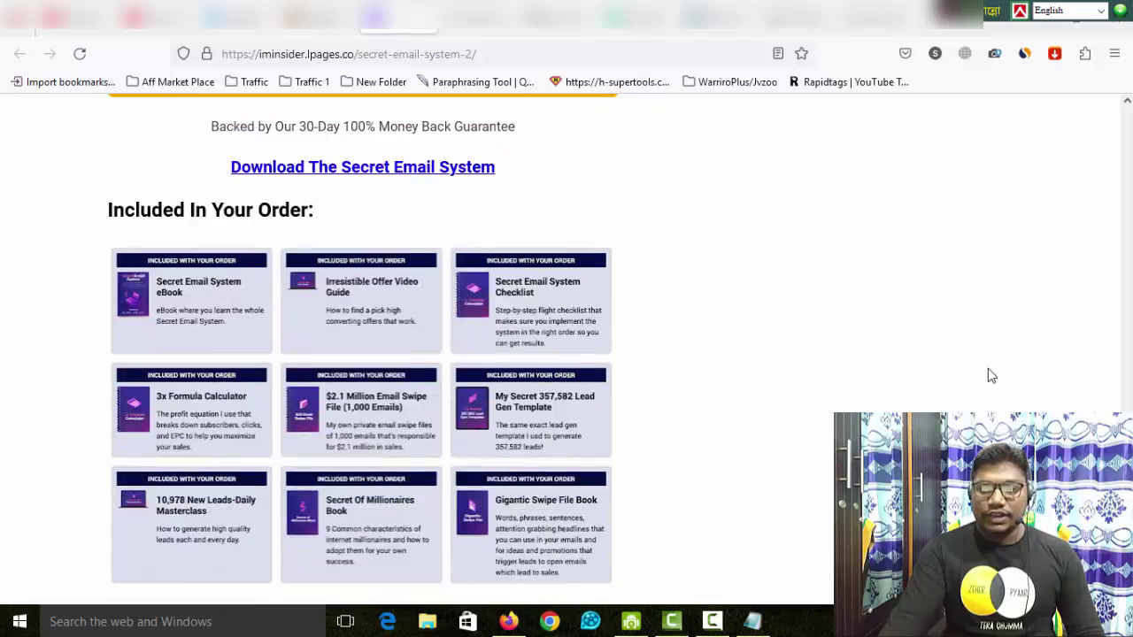
scroll(996, 372, "down", 20)
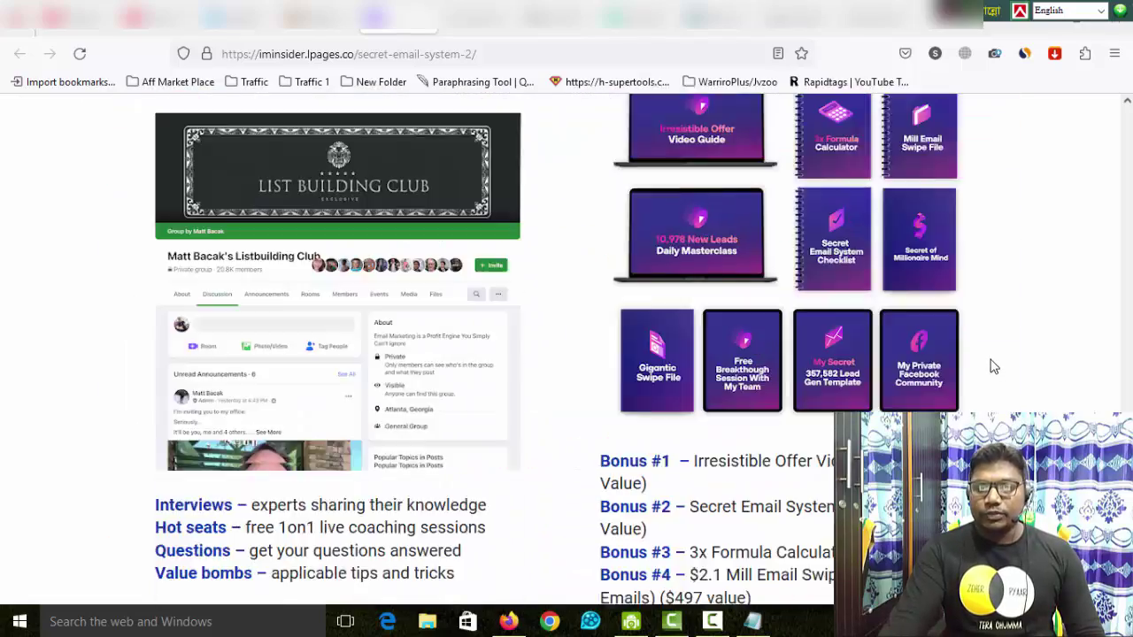
scroll(996, 373, "down", 10)
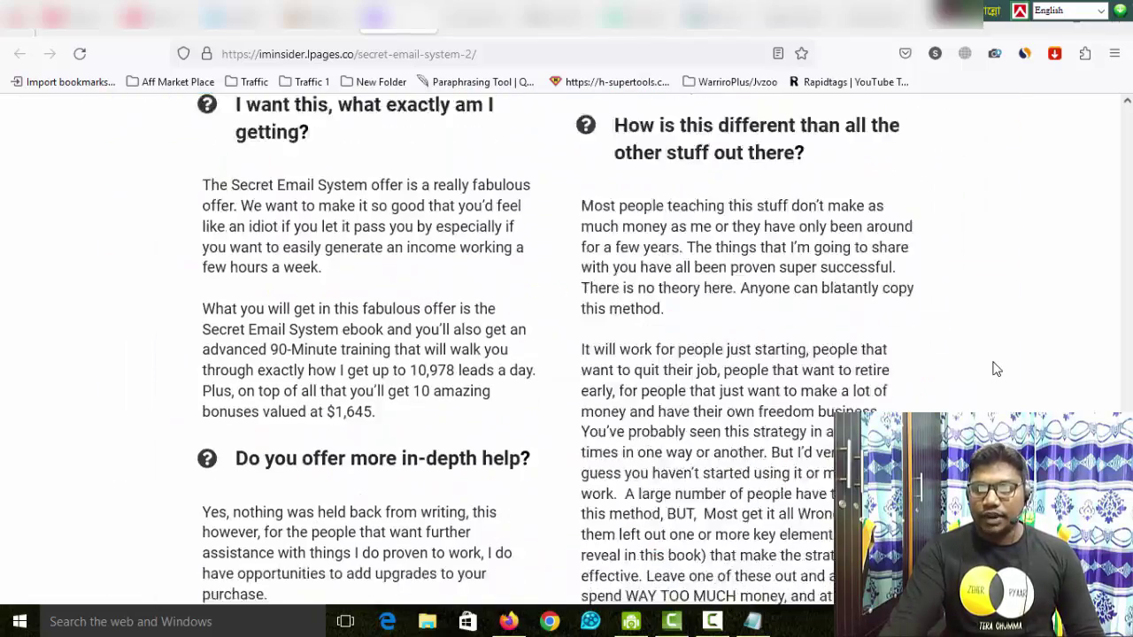
key("Home")
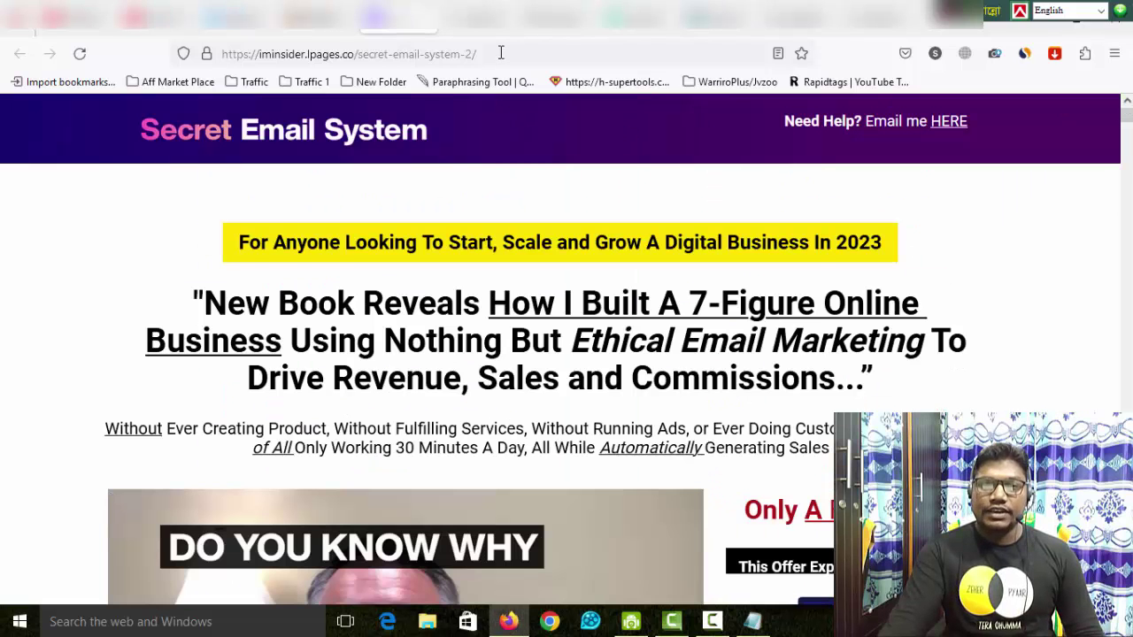
Step: Copy the Secret Email System sales page address and paste it into the Convert Web to PDF field on web2pdfconvert.com
left_click(500, 51)
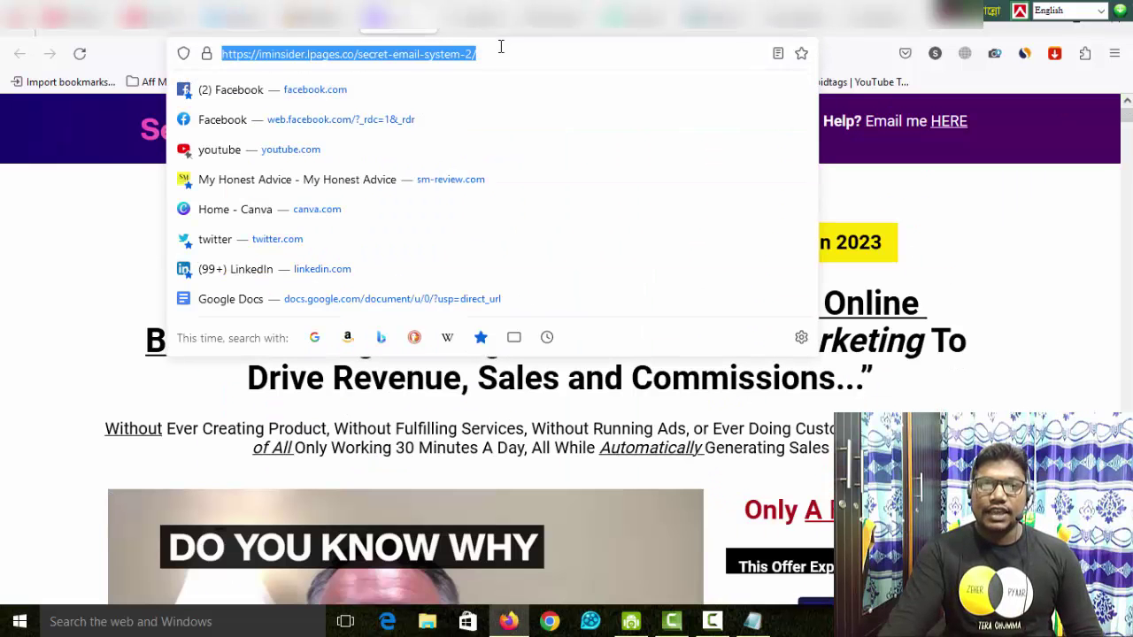
right_click(391, 53)
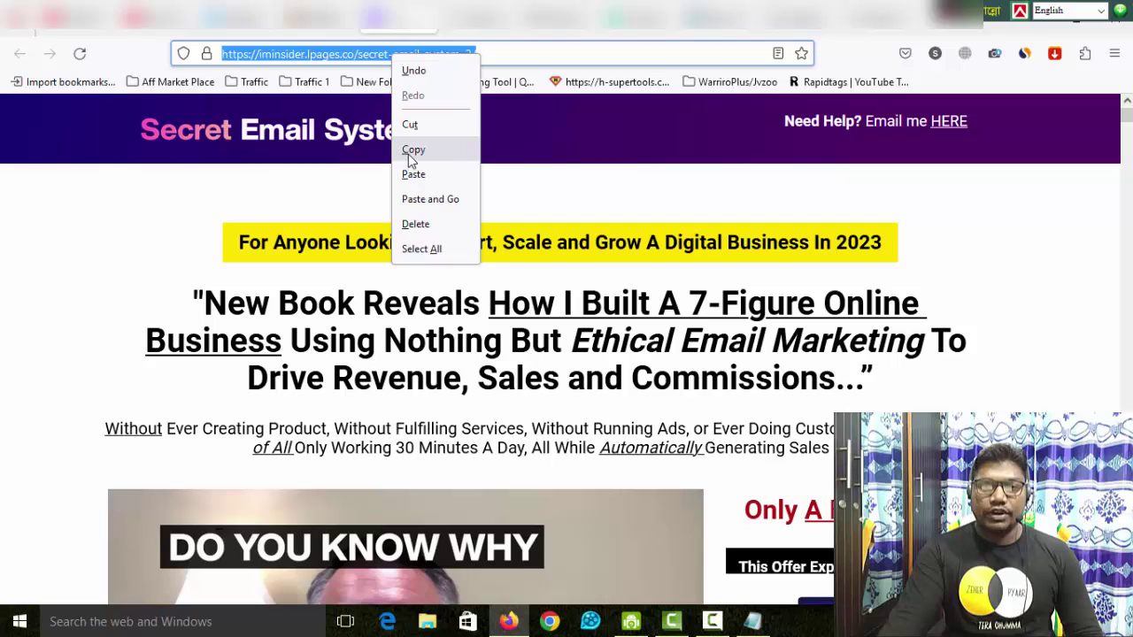
left_click(405, 150)
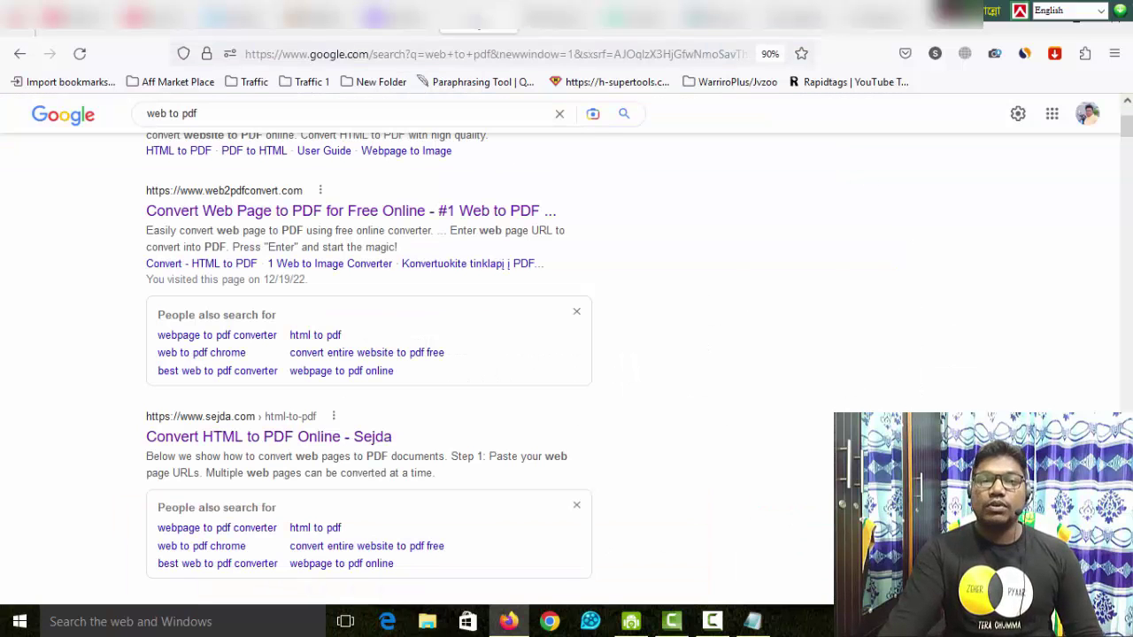
left_click(478, 18)
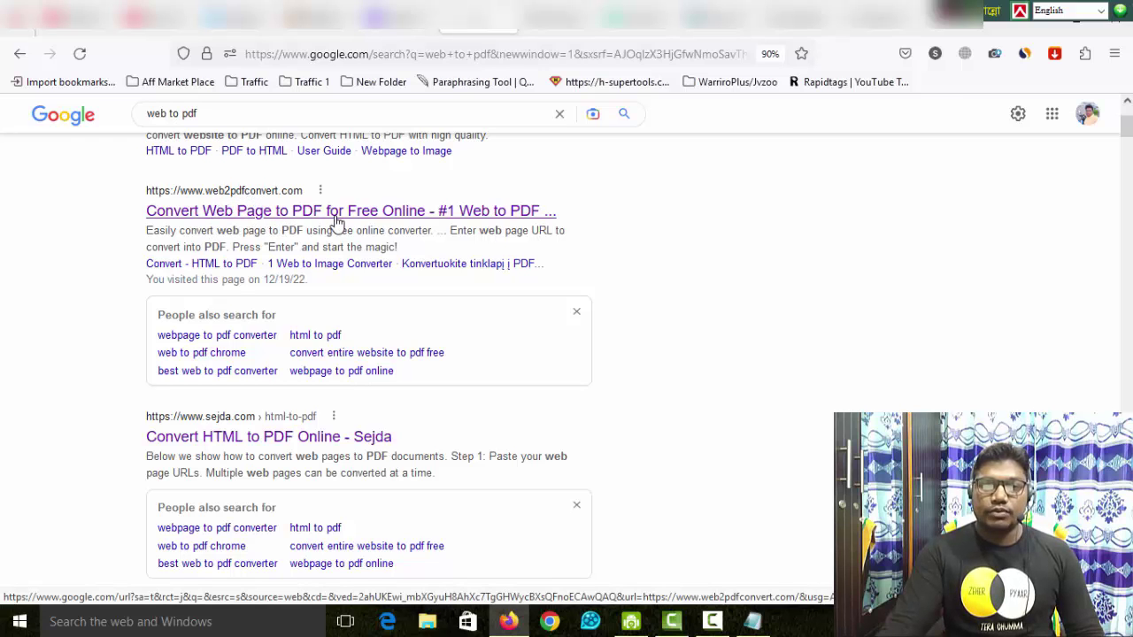
left_click(547, 31)
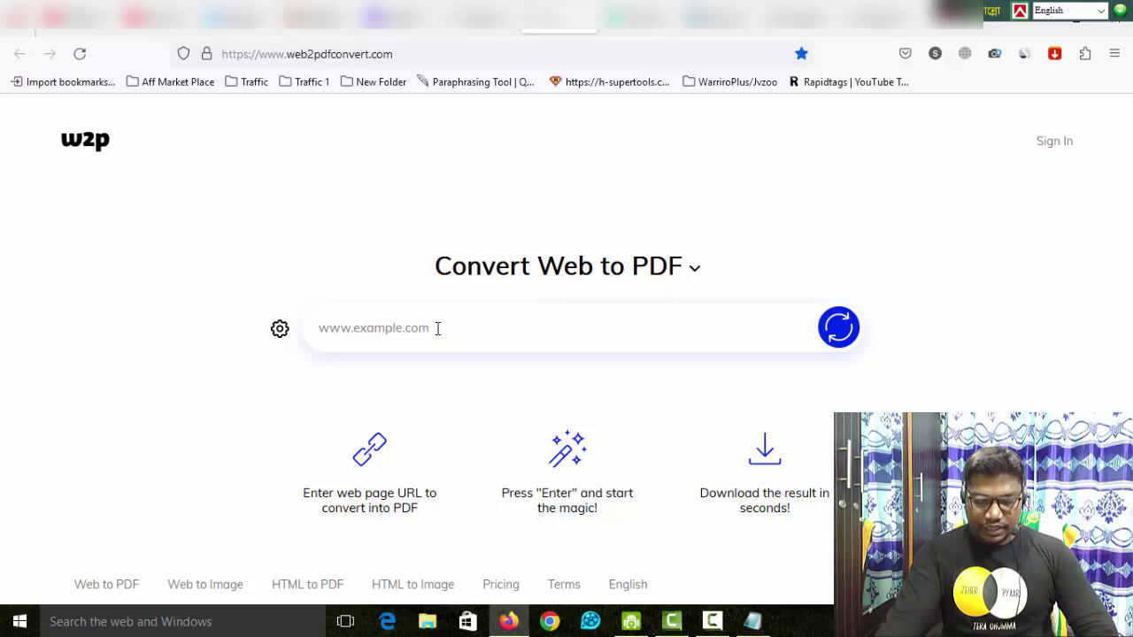
key("ctrl+v")
Step: Compare the Secret Email System affiliate link on WarriorPlus with the address of its sales page
left_click(407, 30)
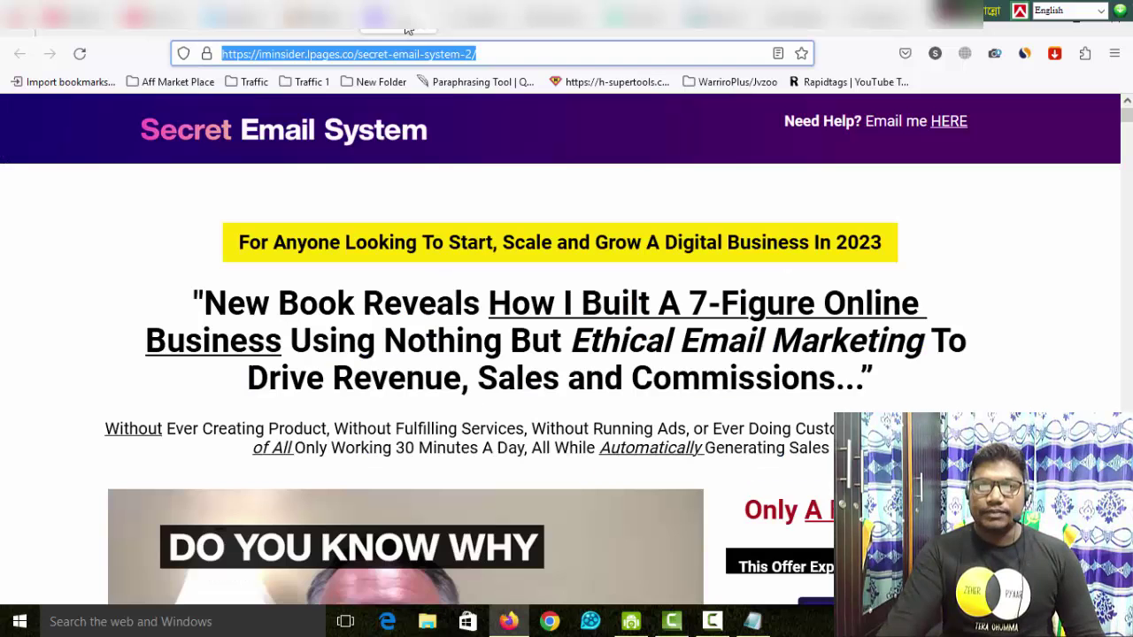
left_click(318, 18)
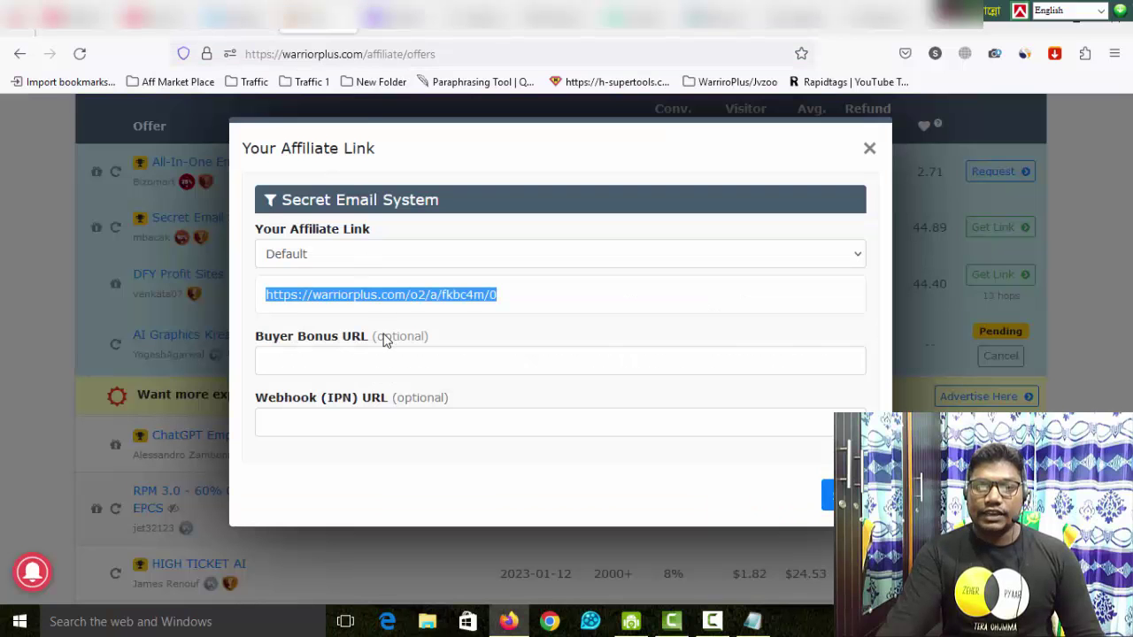
left_click(407, 18)
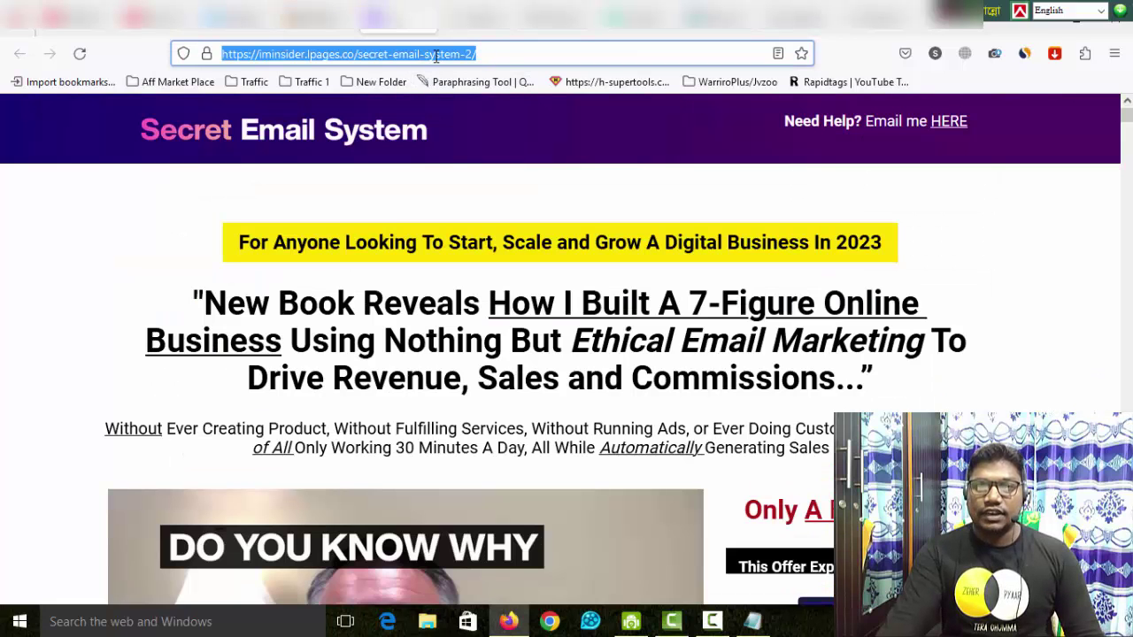
Step: Convert the entered sales page to PDF on web2pdfconvert.com and look through the downloaded iminsider-lpages-co-secret-email-system-2-.pdf
left_click(556, 26)
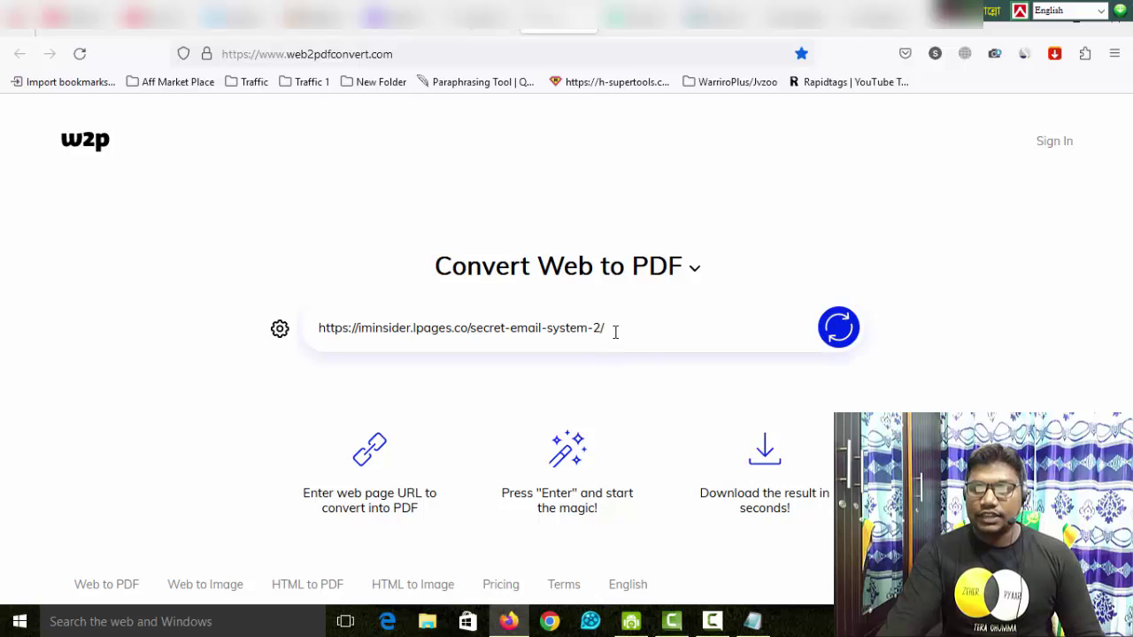
left_click(841, 333)
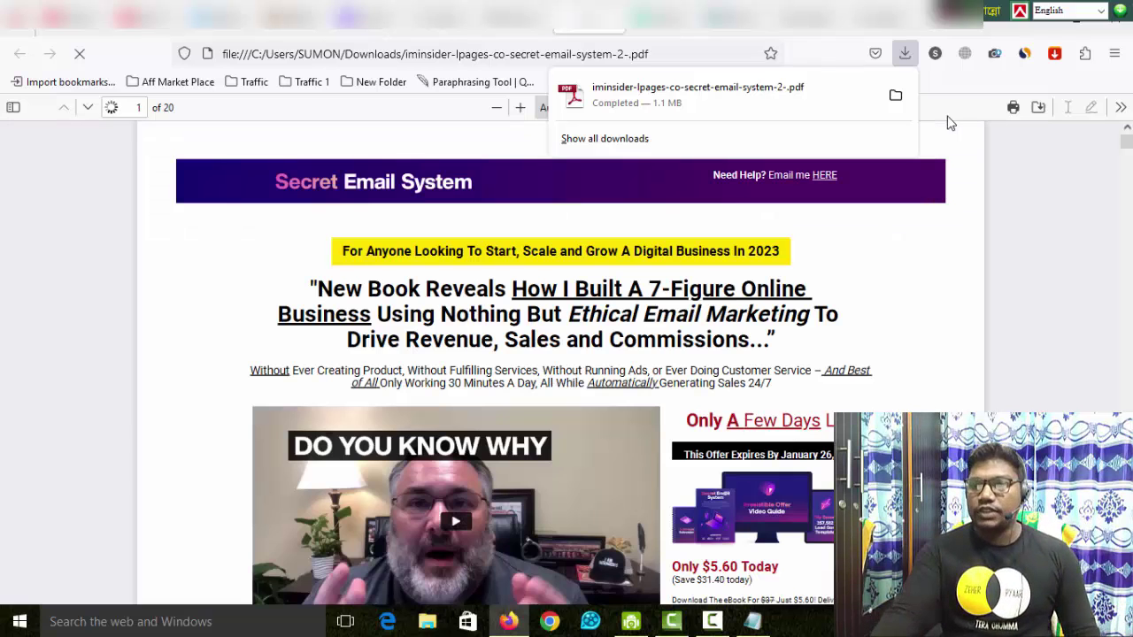
scroll(1027, 271, "down", 10)
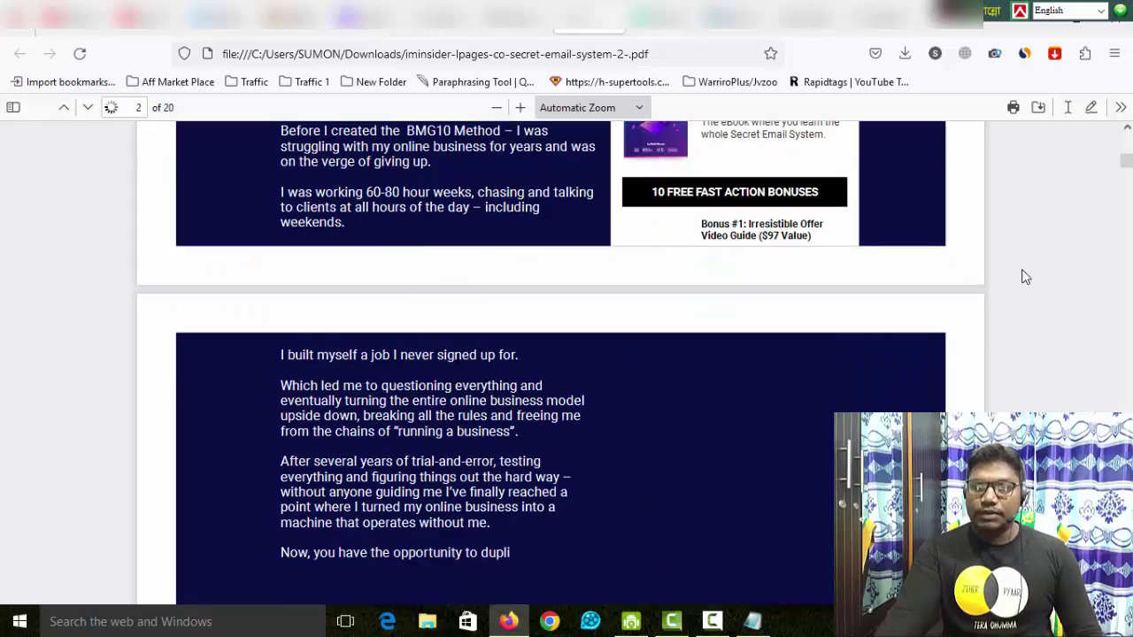
Step: Look through the first five pages of the converted Secret Email System PDF and return to its beginning
scroll(1017, 272, "down", 15)
scroll(882, 284, "up", 5)
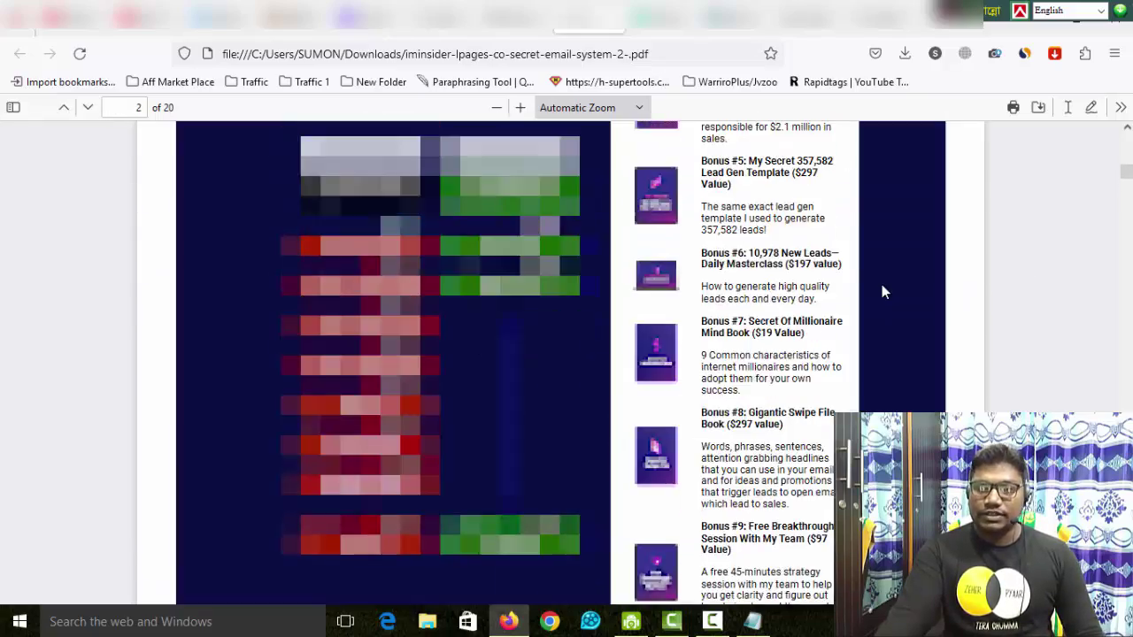
scroll(881, 284, "up", 3)
scroll(882, 285, "down", 12)
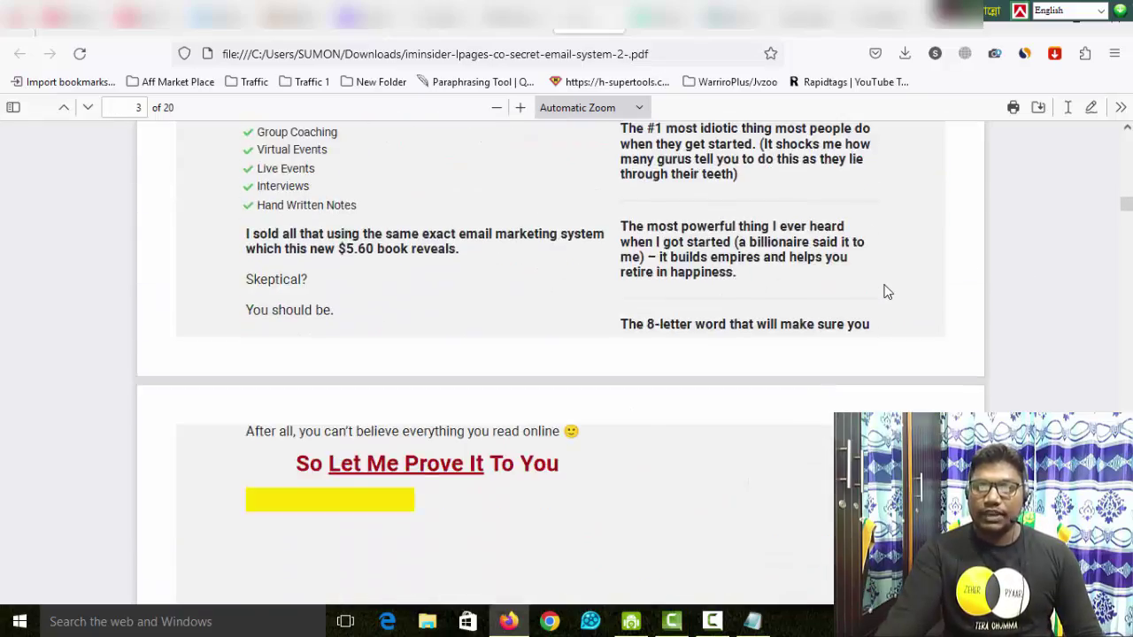
scroll(885, 292, "down", 6)
scroll(882, 291, "up", 4)
scroll(882, 291, "down", 15)
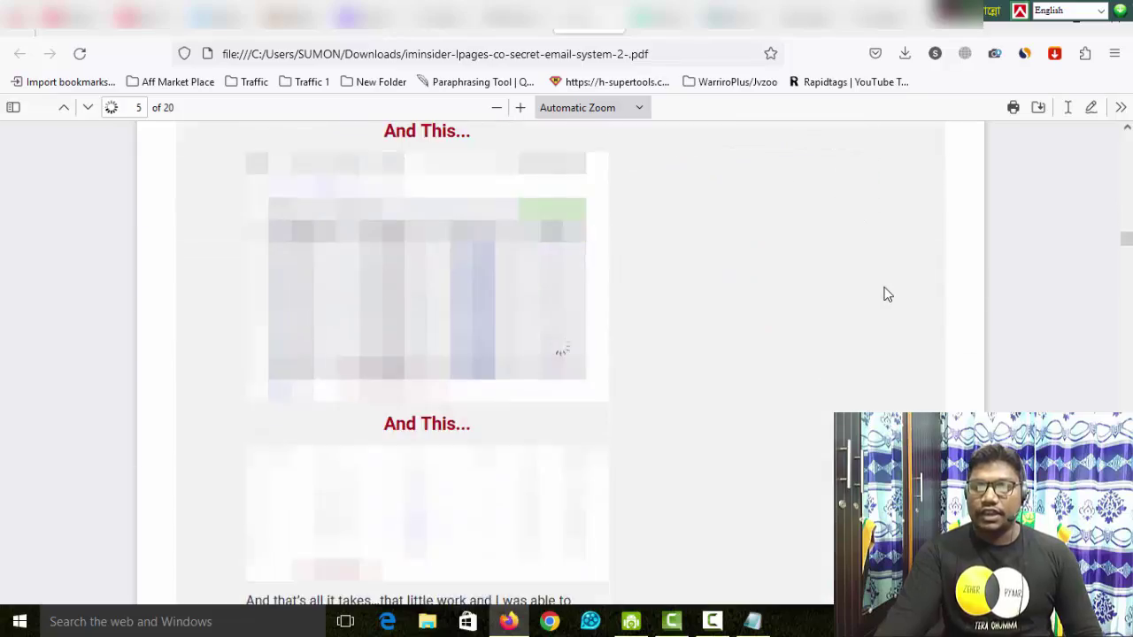
scroll(885, 292, "down", 5)
scroll(879, 291, "up", 10)
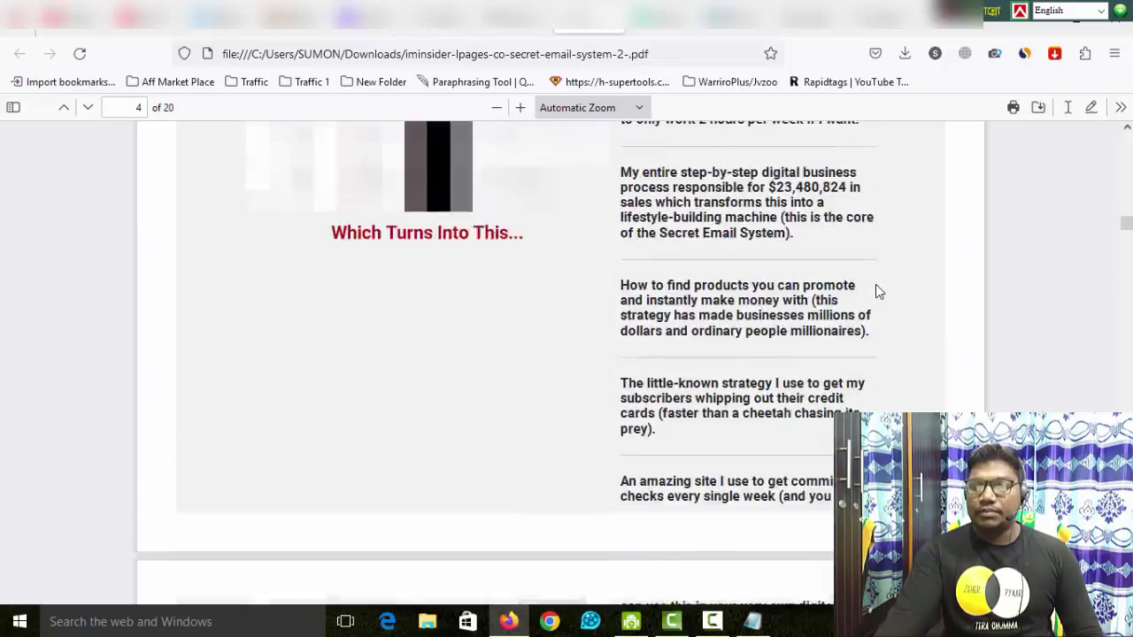
scroll(875, 284, "up", 20)
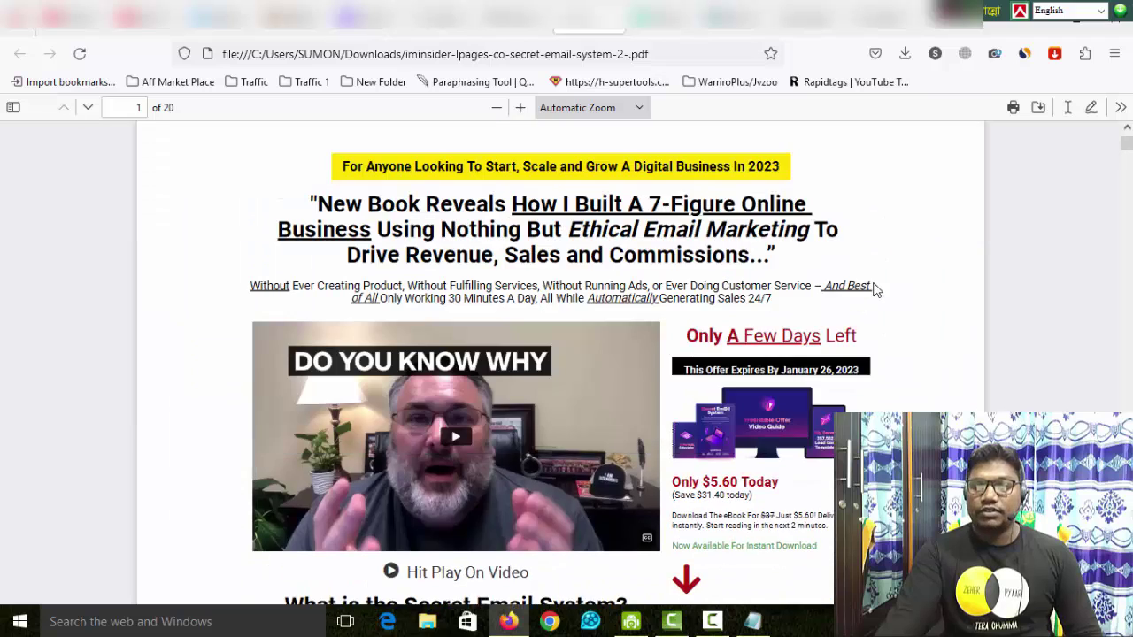
scroll(875, 291, "up", 2)
Step: Switch to Sejda's HTML to PDF page and compare its URL conversion and HTML file conversion options
left_click(663, 30)
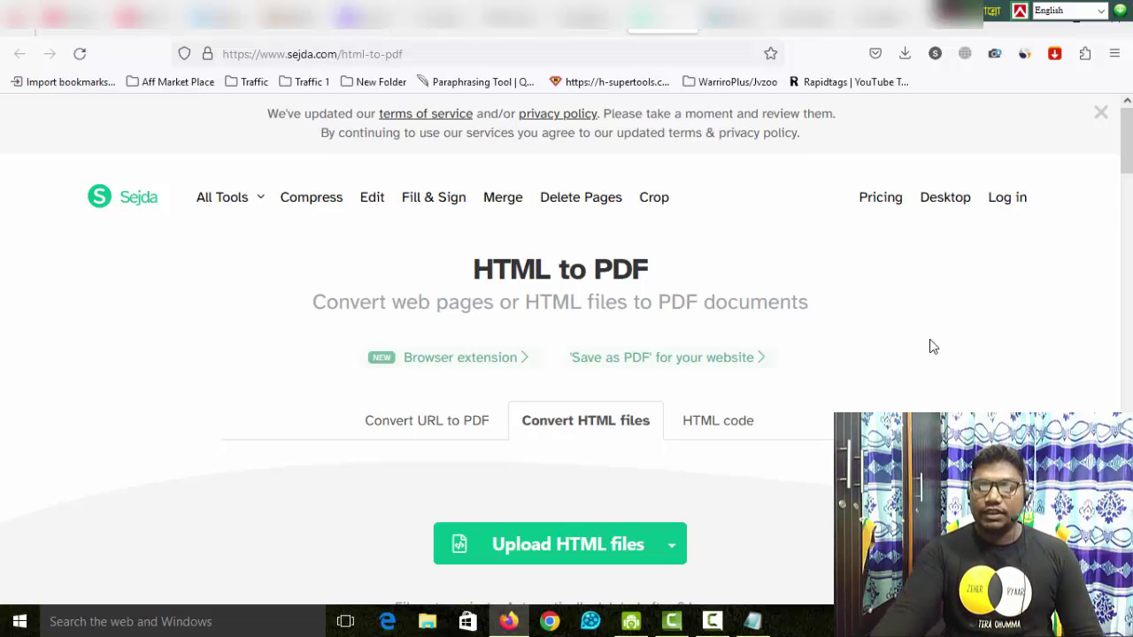
scroll(930, 346, "down", 2)
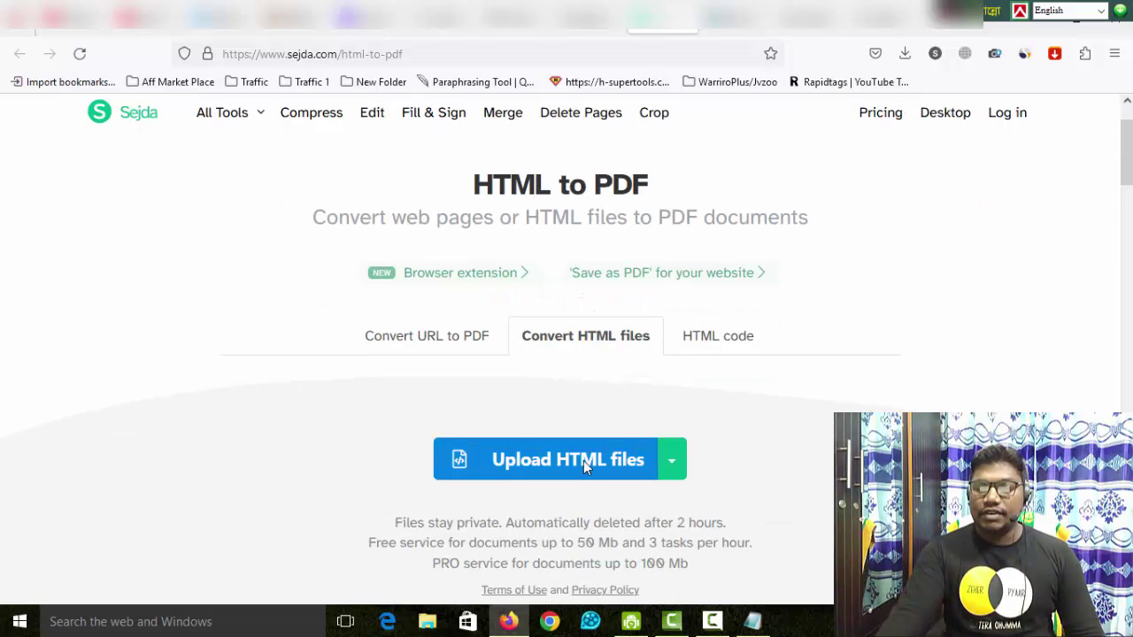
left_click(426, 343)
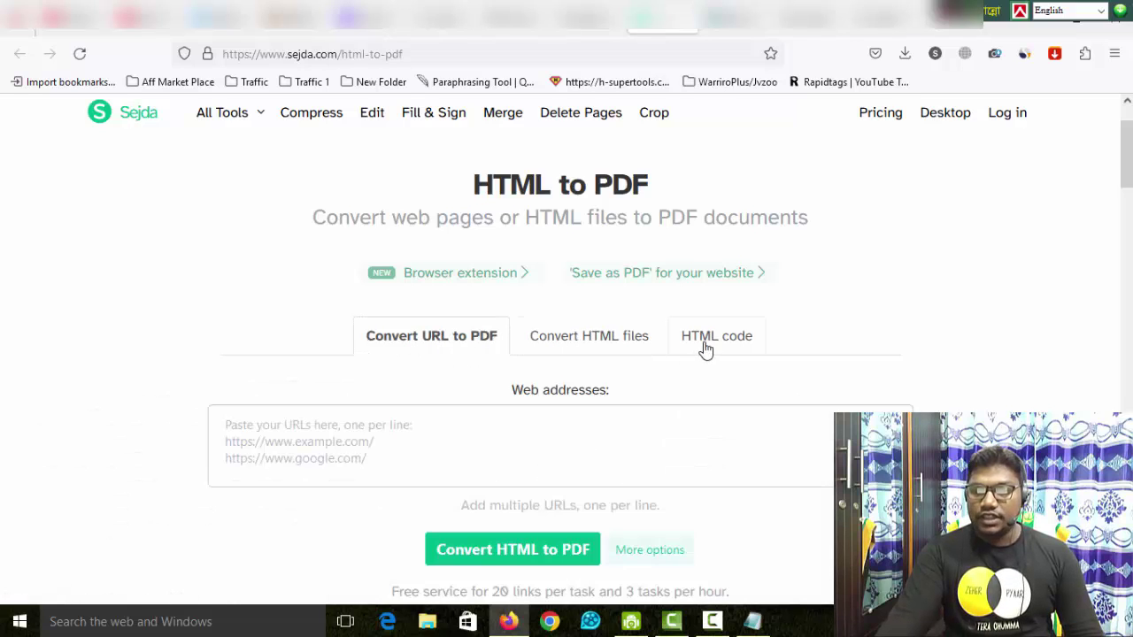
left_click(600, 343)
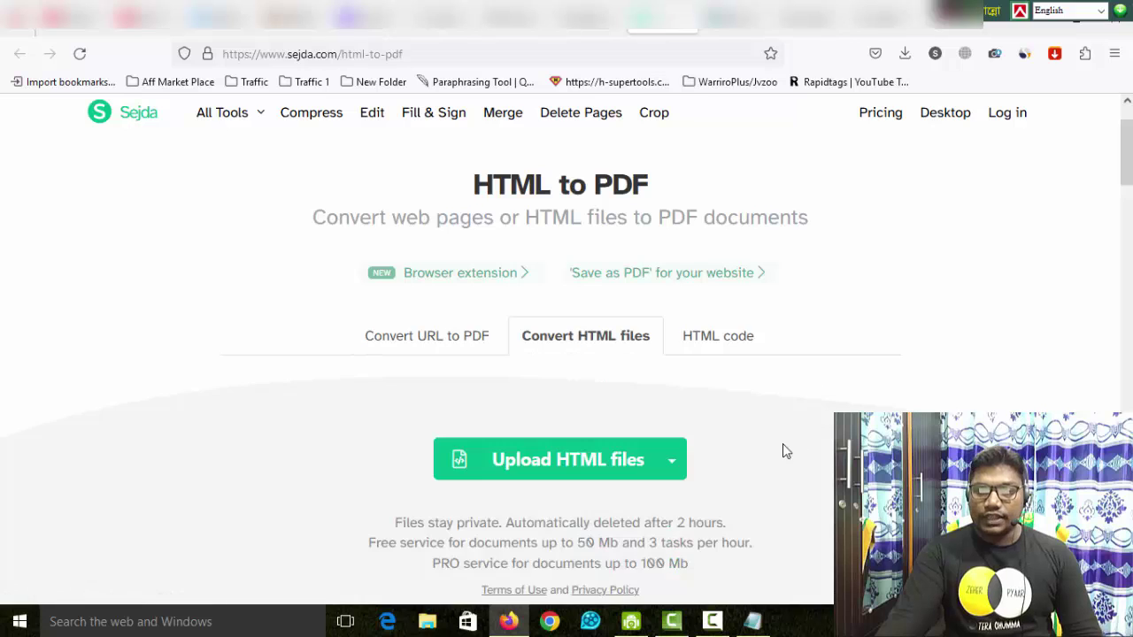
scroll(605, 387, "down", 1)
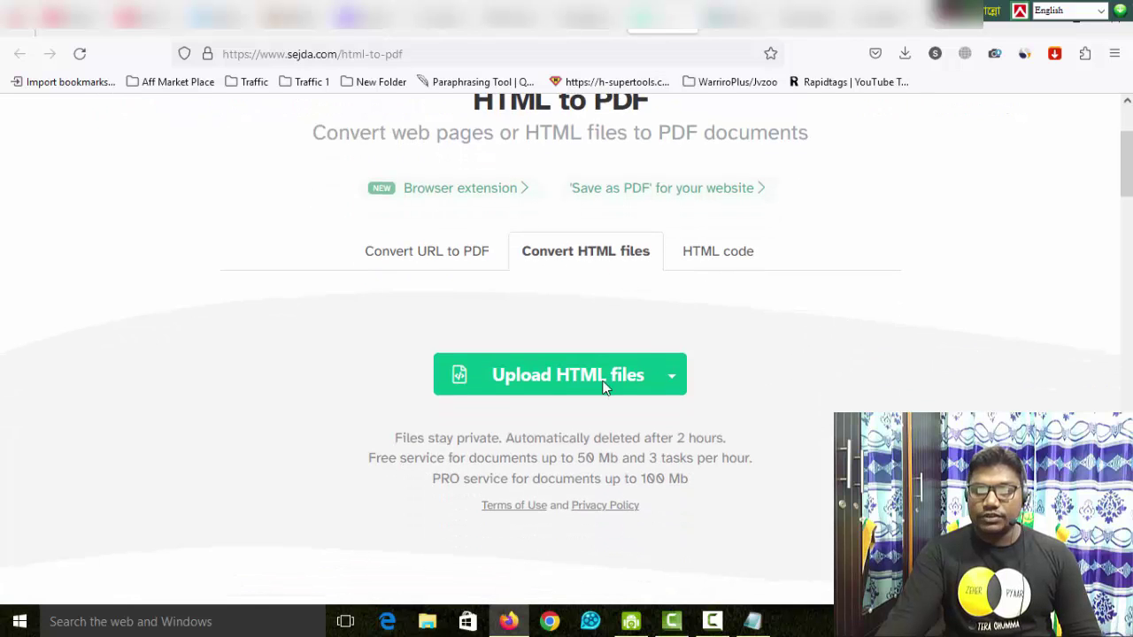
Step: Open Sejda's Online PDF editor and upload iminsider-lpages-co-secret-email-system-2- from the Downloads folder
left_click(525, 378)
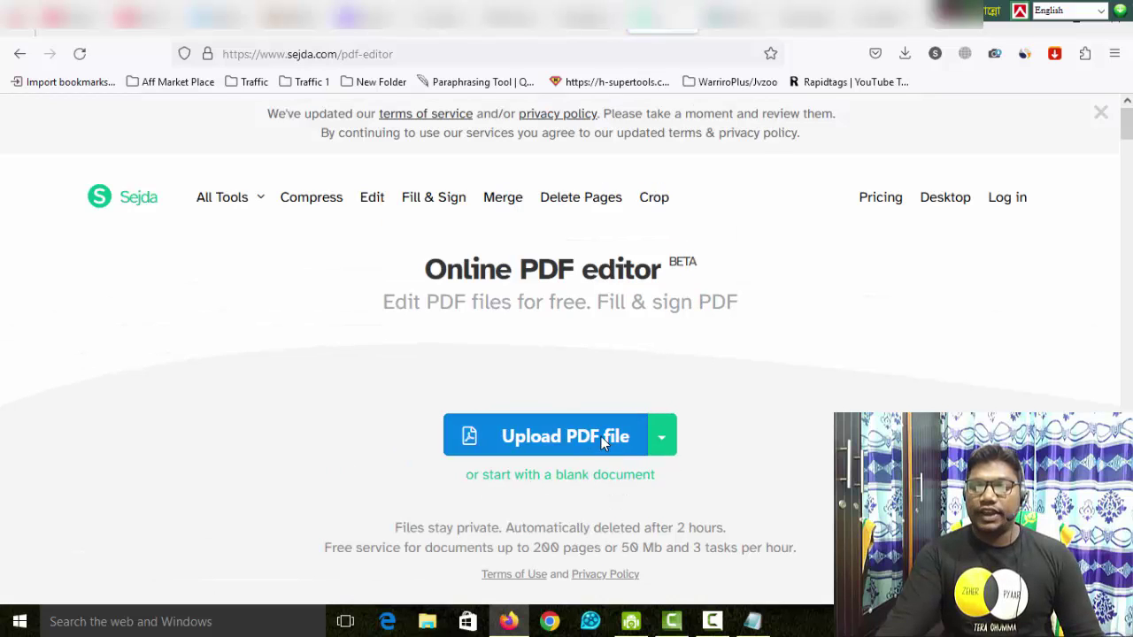
left_click(602, 437)
left_click(229, 233)
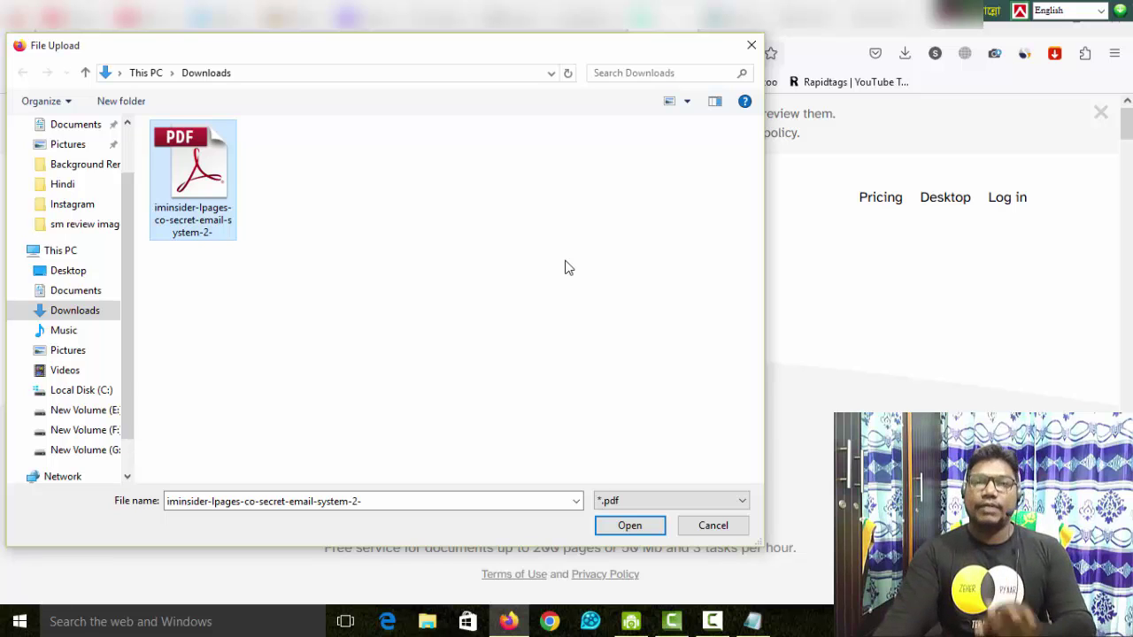
left_click(639, 528)
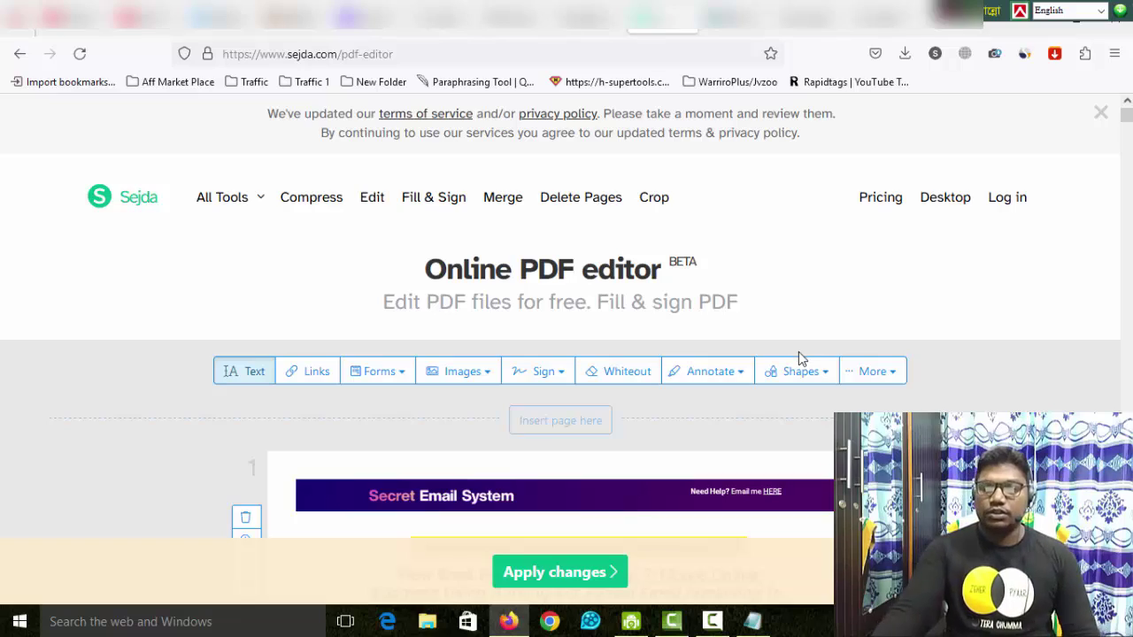
Step: Draw a link area around the Add to Cart button on page 1 and select its placeholder external URL
scroll(918, 323, "down", 10)
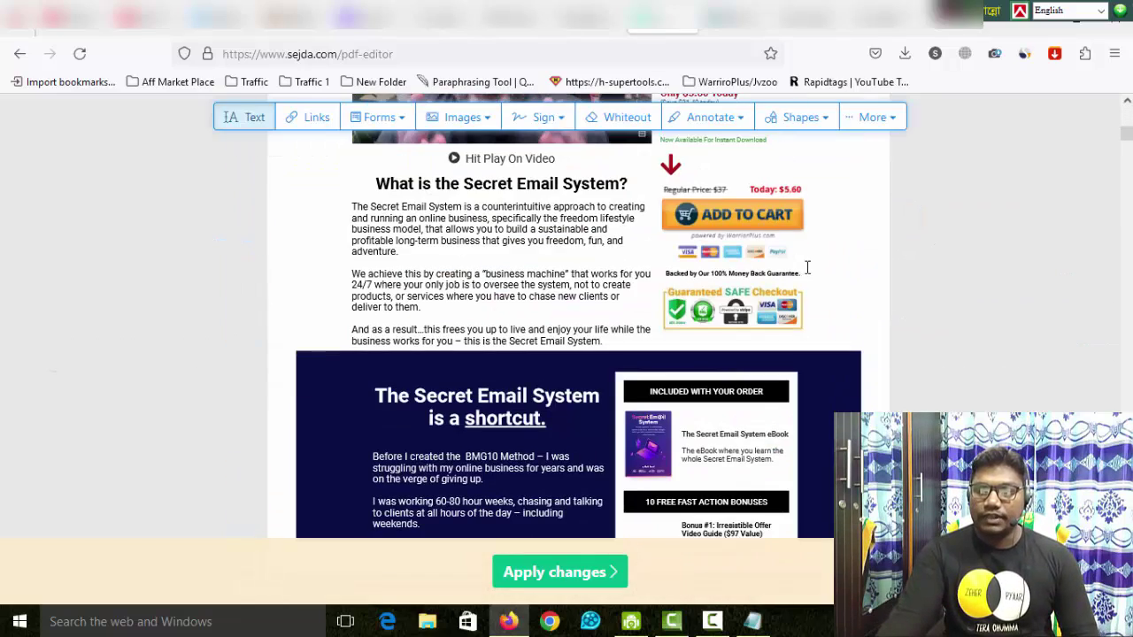
scroll(814, 268, "up", 4)
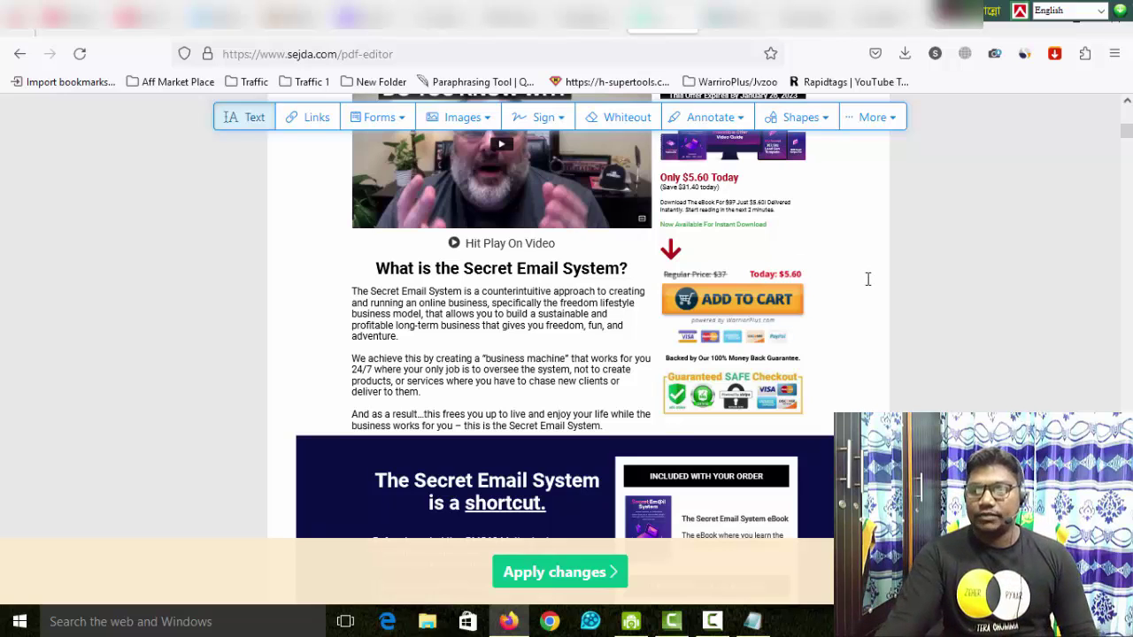
left_click(311, 120)
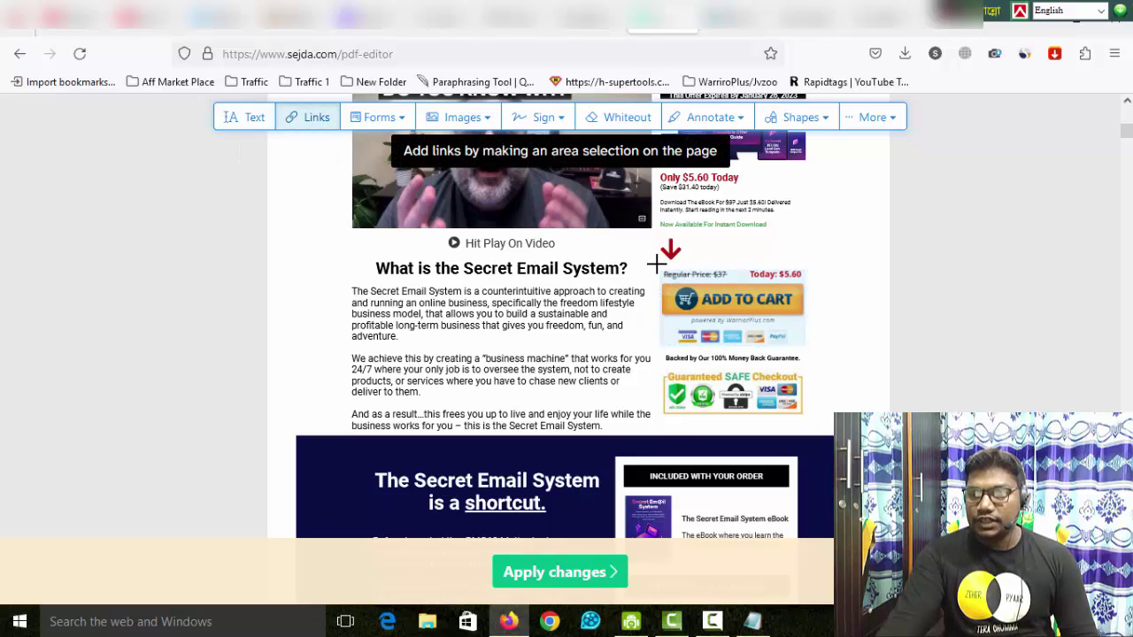
left_click_drag(657, 266, 813, 354)
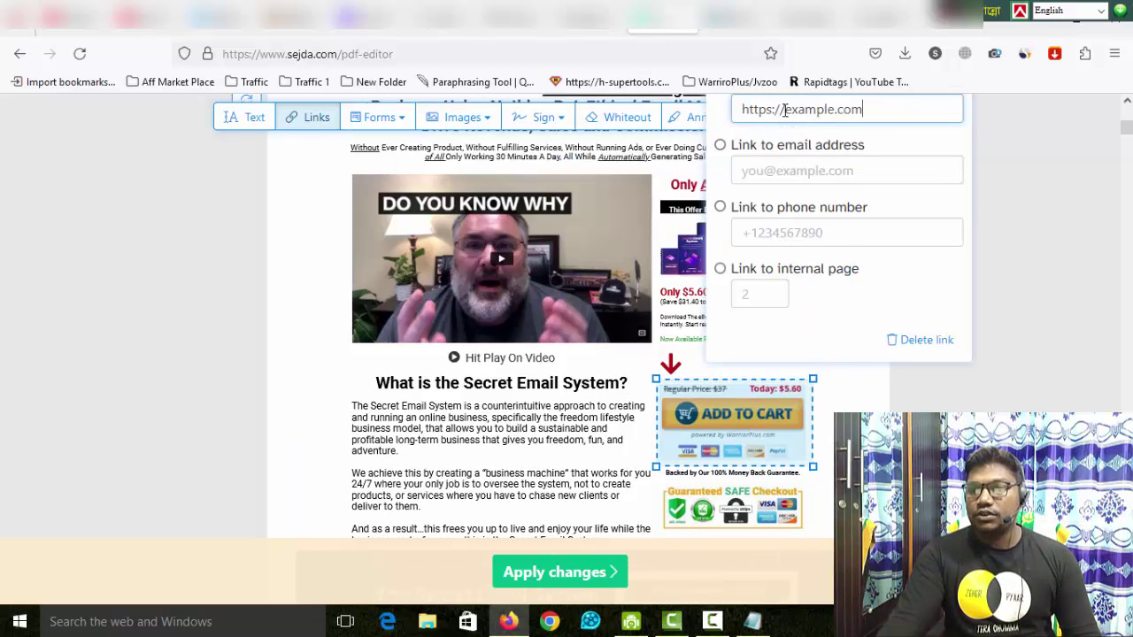
left_click_drag(873, 110, 740, 110)
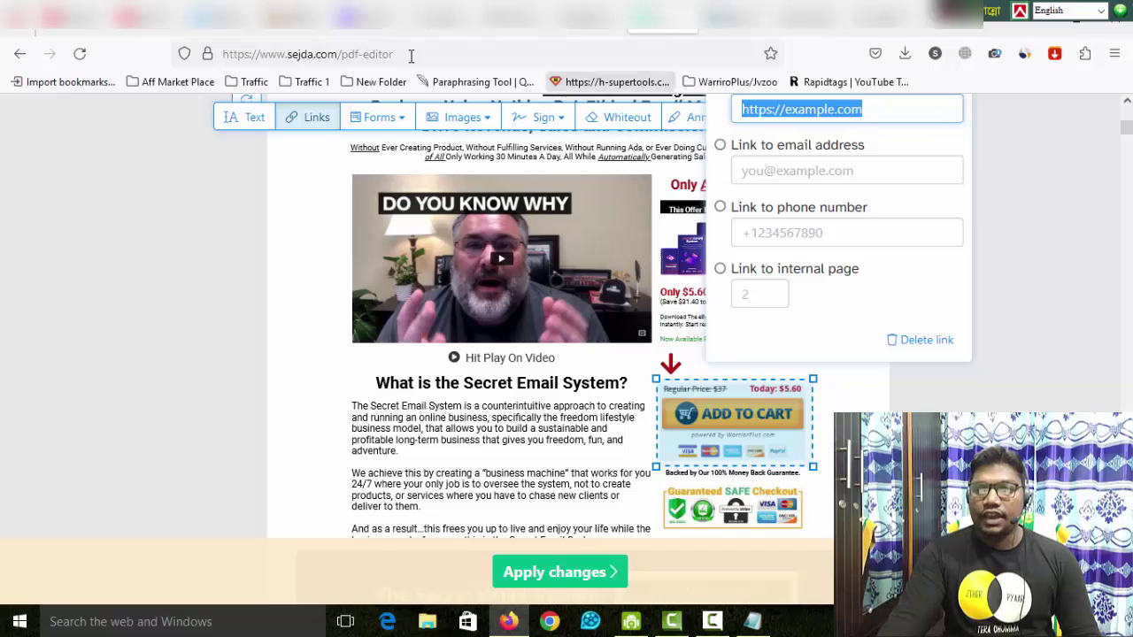
Step: Copy the Secret Email System affiliate link from WarriorPlus and set it as the Add to Cart link's external URL in Sejda
left_click(296, 27)
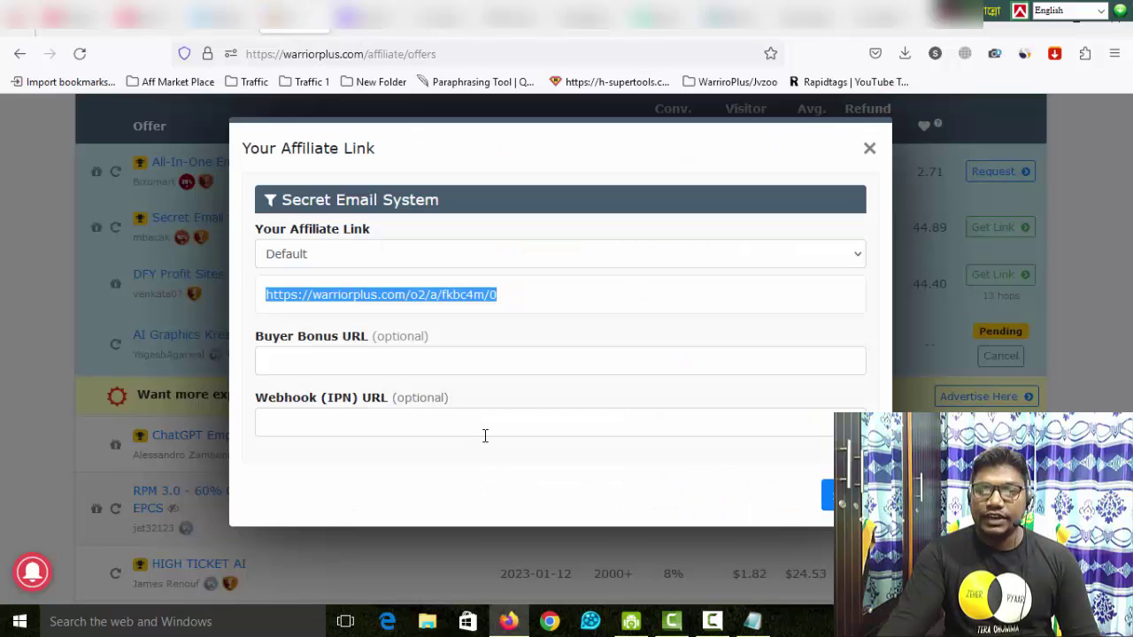
right_click(460, 303)
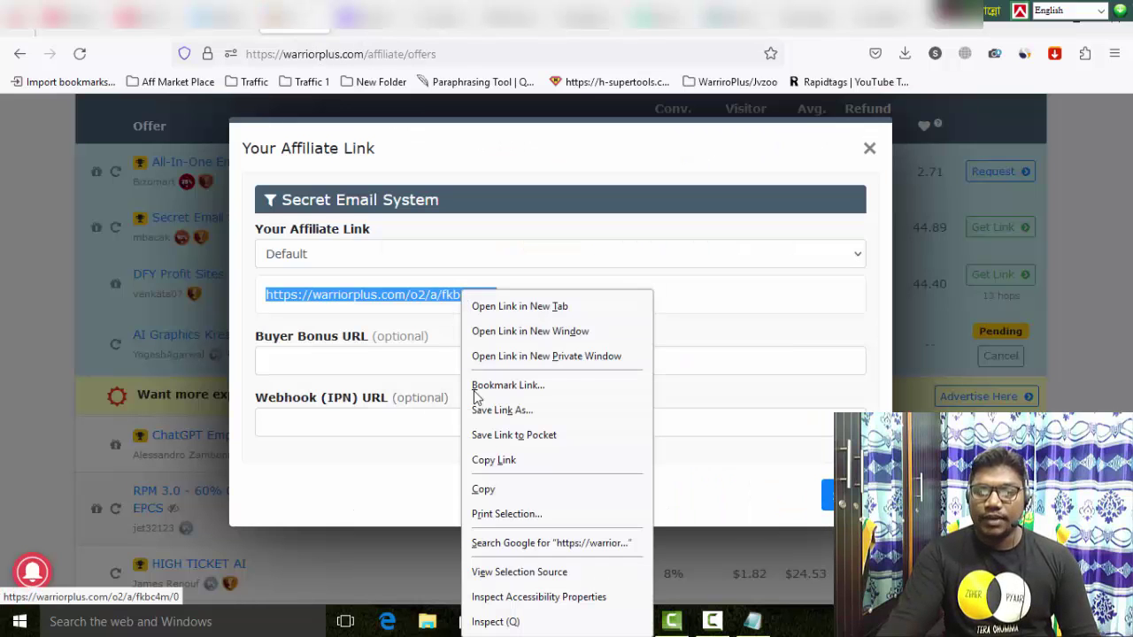
left_click(492, 492)
left_click(672, 30)
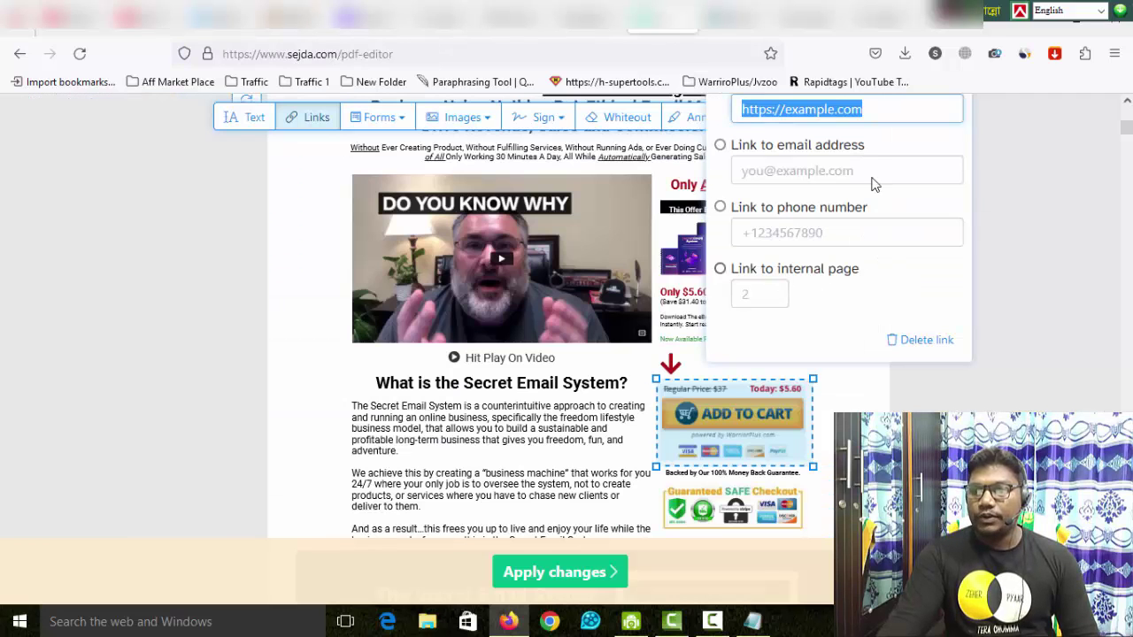
left_click_drag(855, 110, 734, 113)
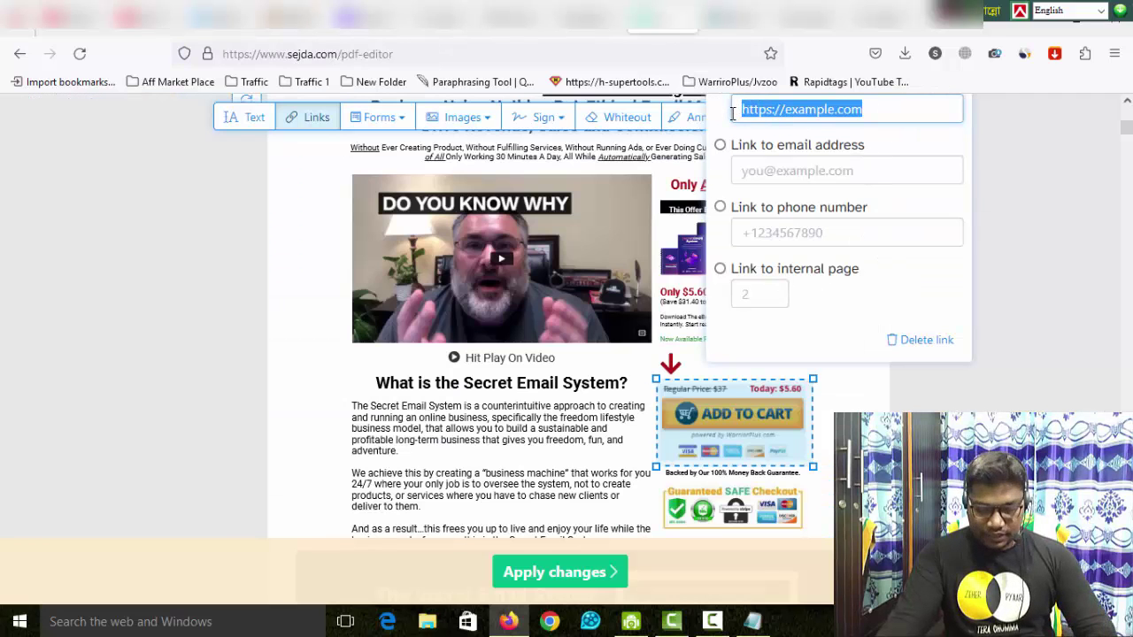
key("ctrl+v")
key("Return")
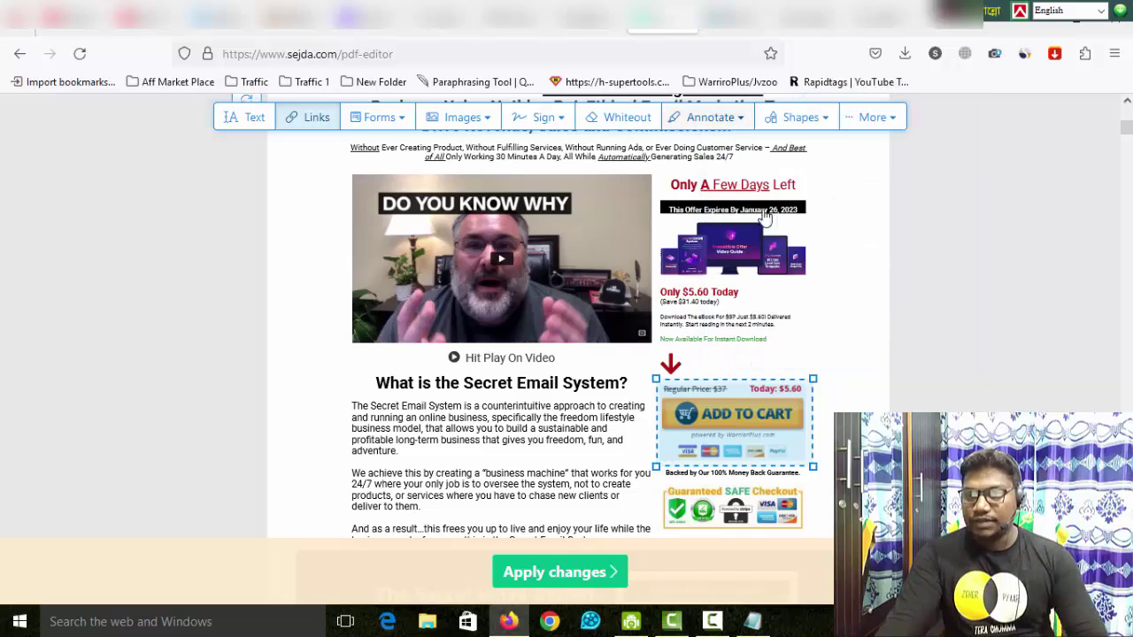
Step: Draw a link area around the "Download eBook now!" button on page 5 and set its external URL to the copied affiliate link
scroll(830, 400, "down", 15)
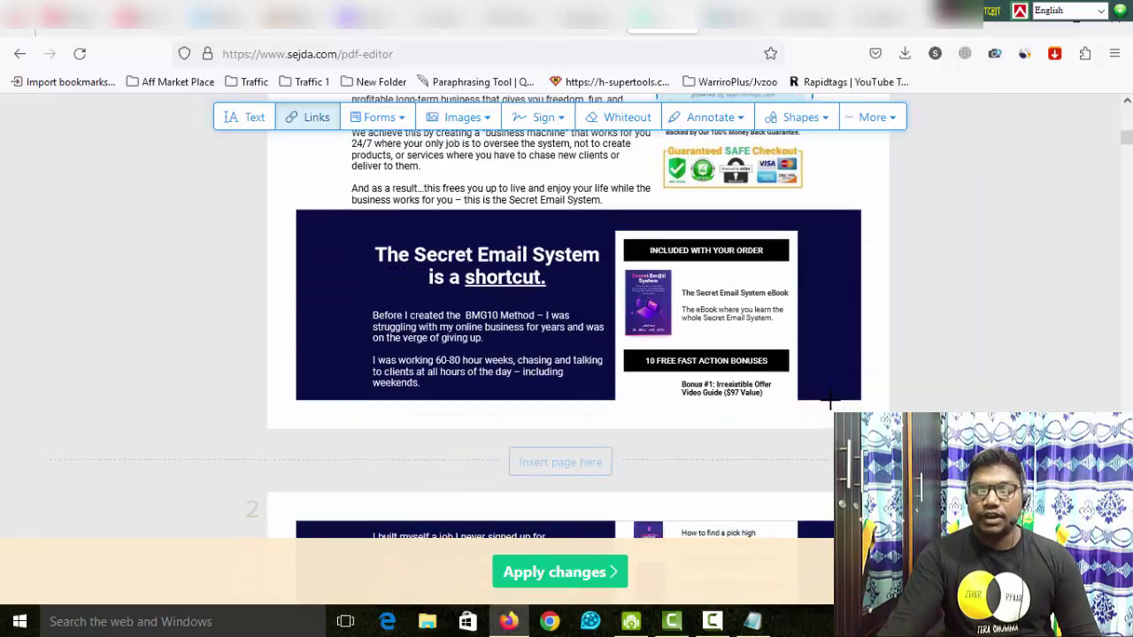
scroll(832, 394, "down", 10)
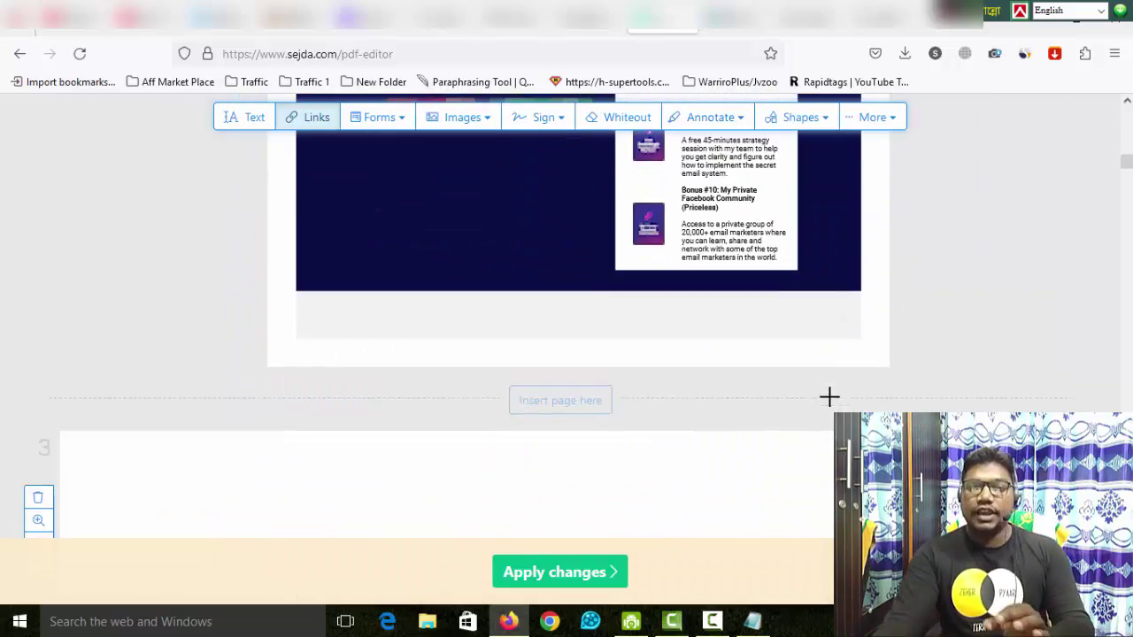
scroll(837, 388, "down", 10)
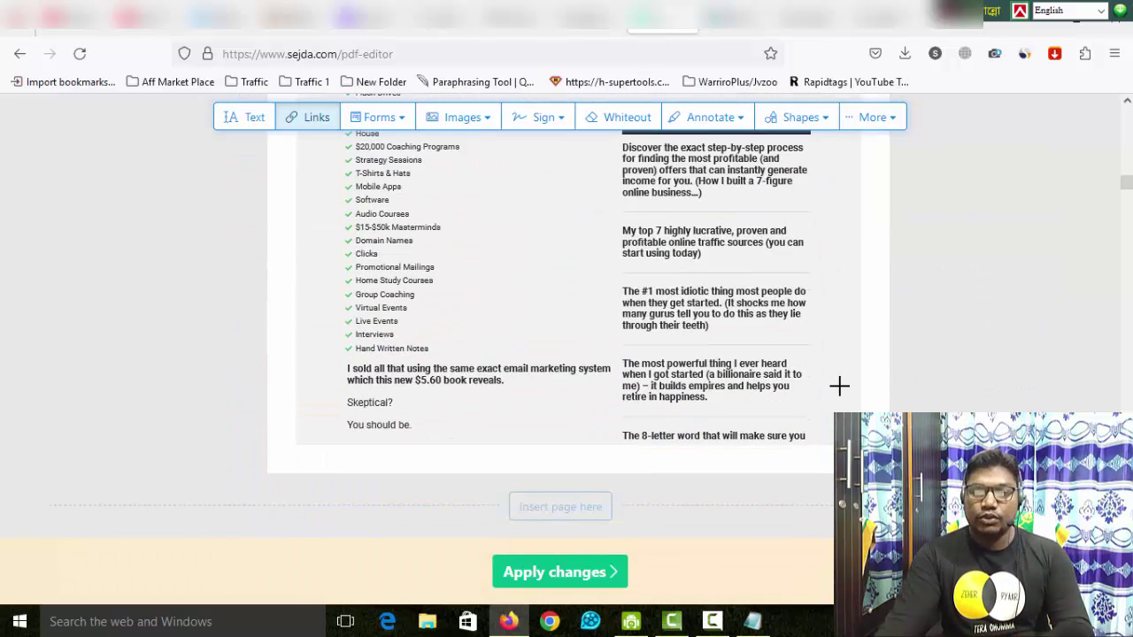
scroll(839, 385, "down", 3)
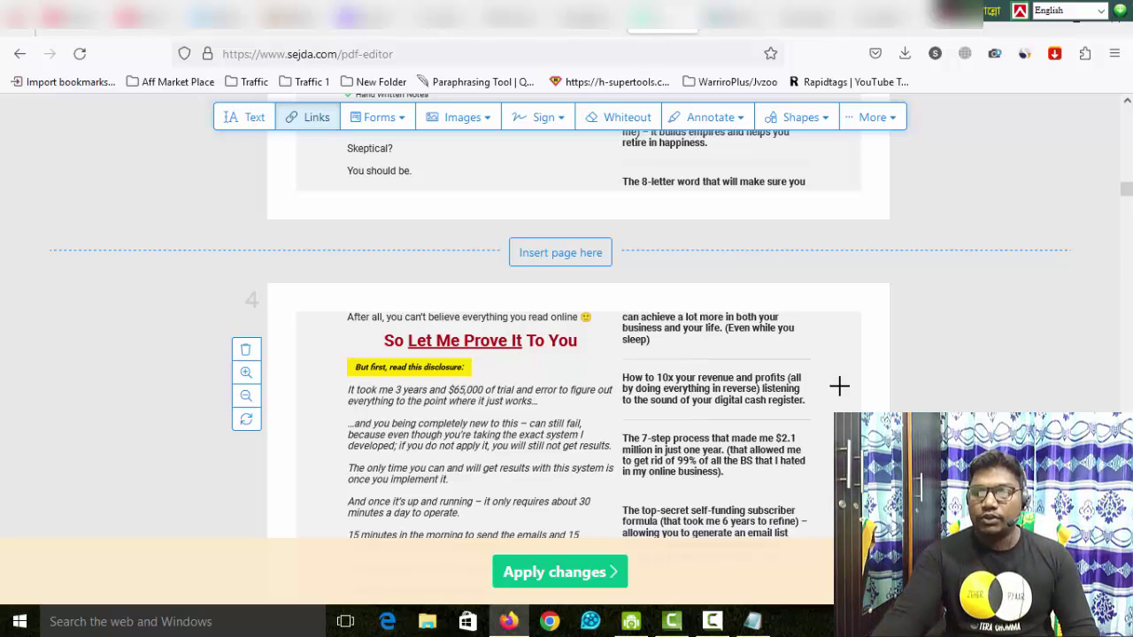
scroll(839, 385, "down", 10)
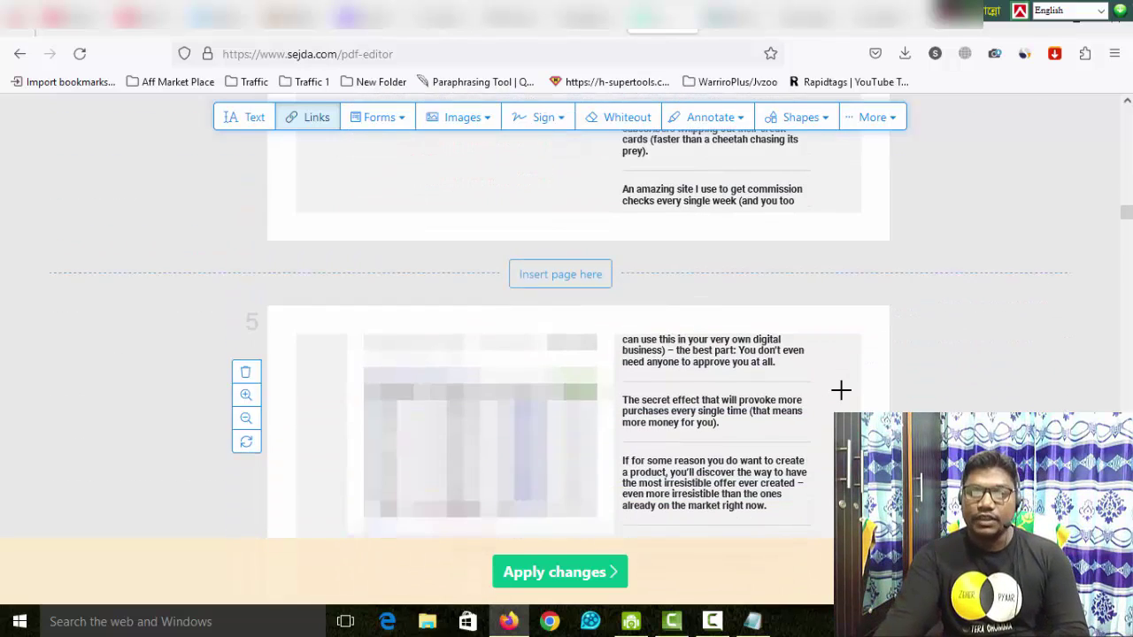
scroll(841, 389, "down", 8)
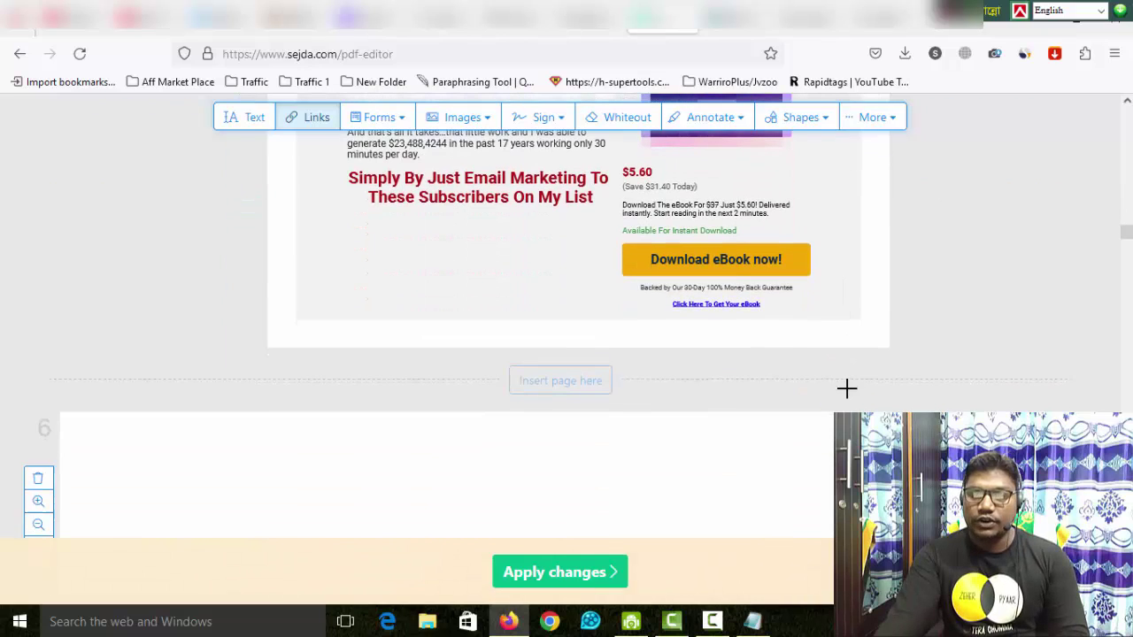
scroll(847, 387, "down", 1)
scroll(796, 379, "up", 3)
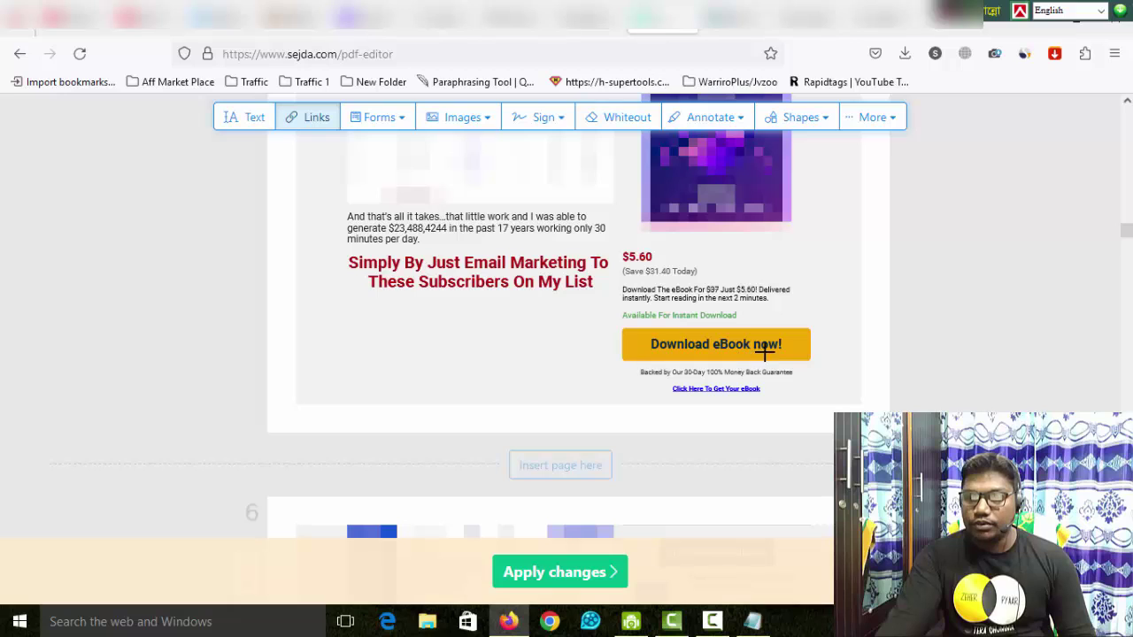
left_click_drag(612, 321, 829, 368)
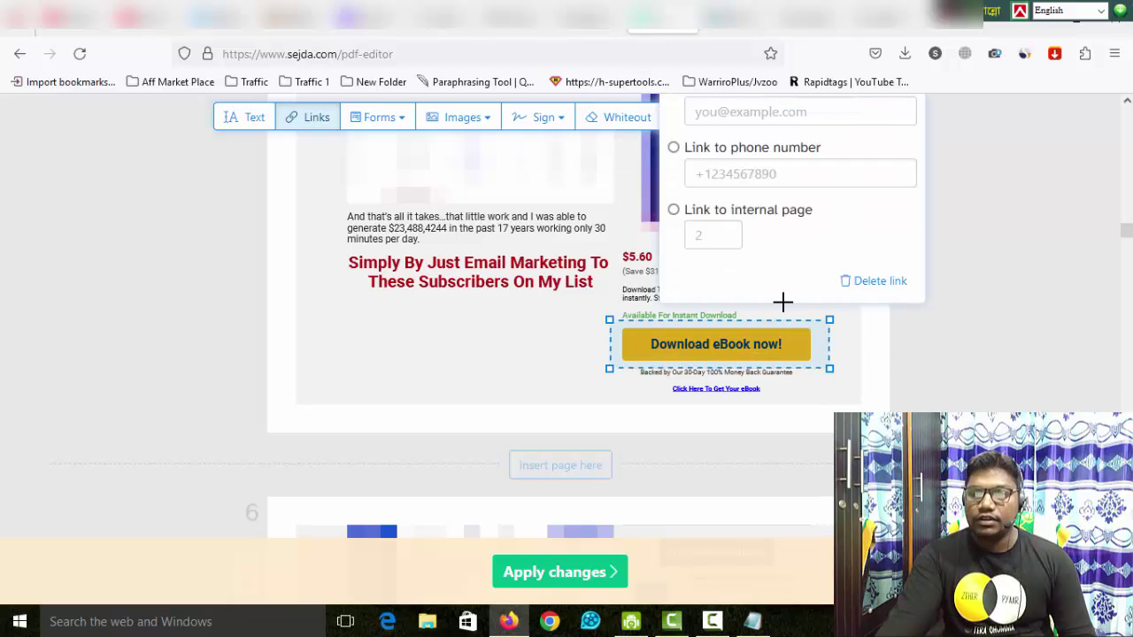
triple_click(779, 135)
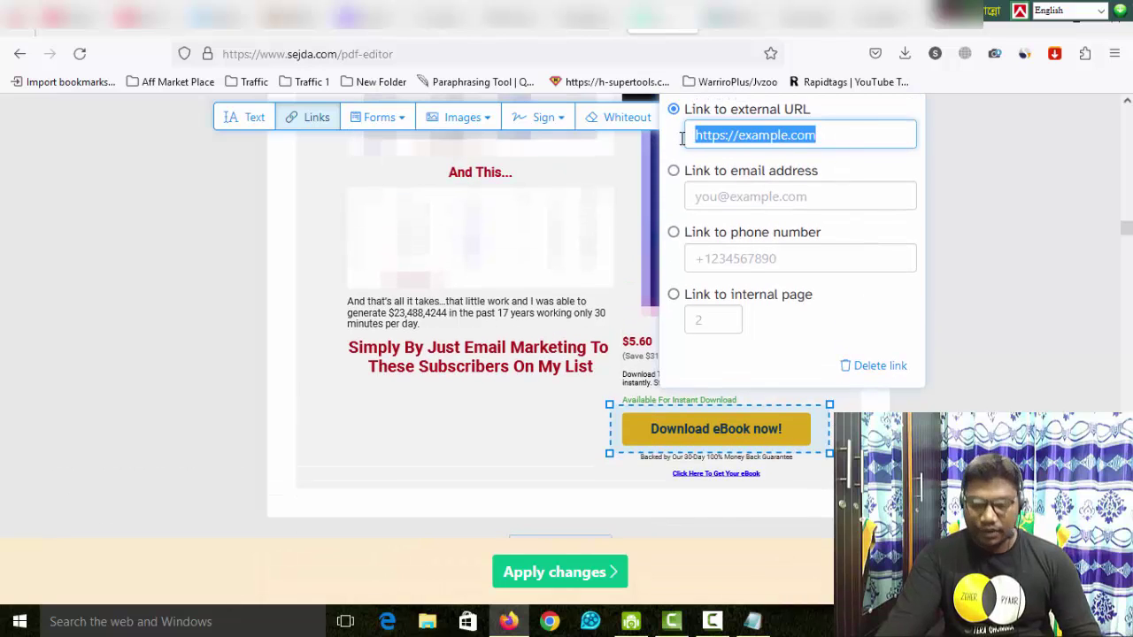
key("ctrl+v")
key("Return")
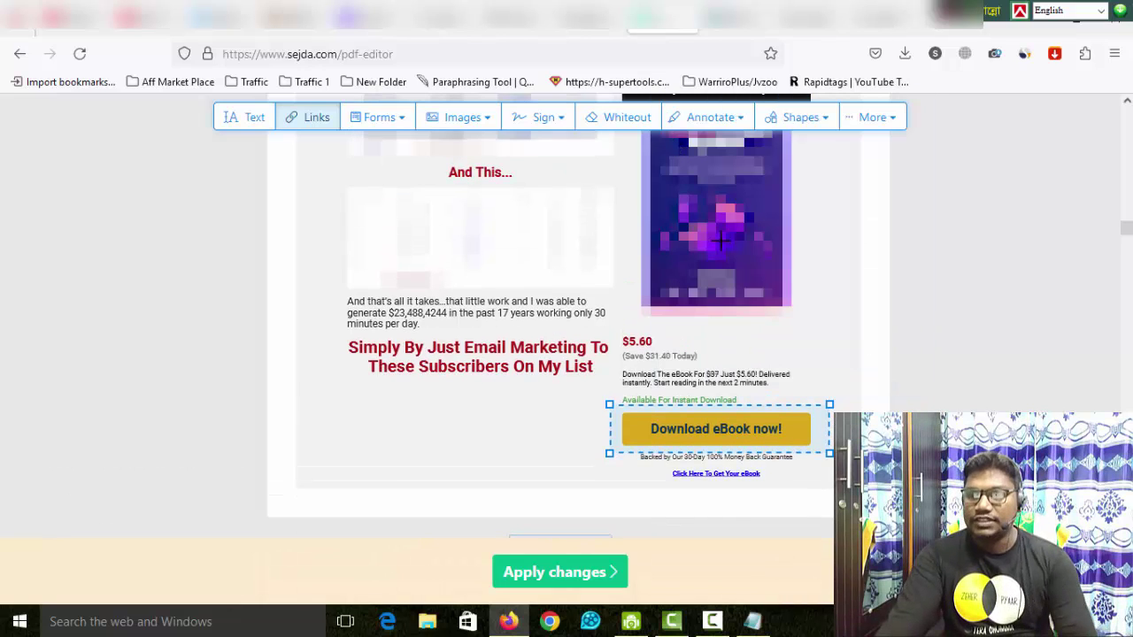
scroll(846, 358, "down", 15)
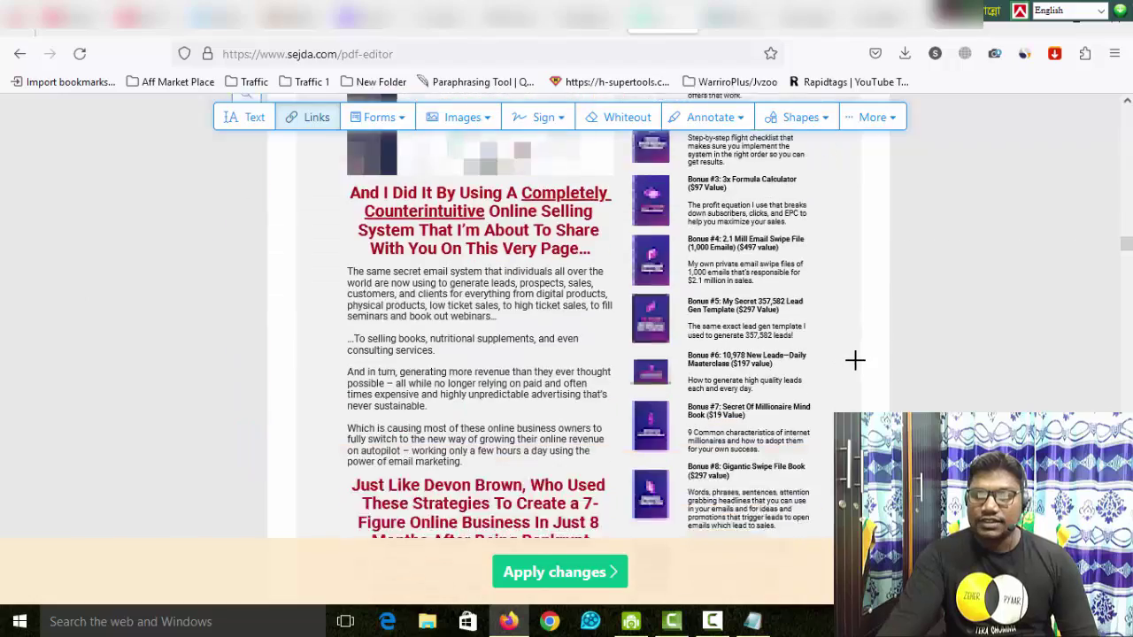
scroll(854, 358, "down", 8)
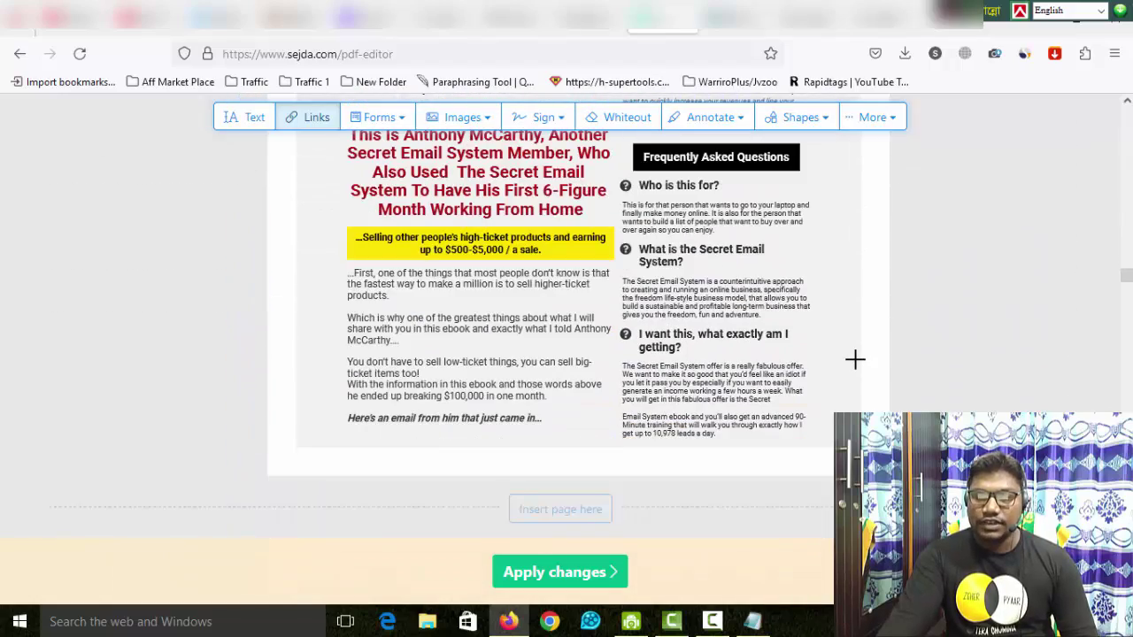
scroll(854, 358, "down", 10)
left_click_drag(344, 267, 623, 307)
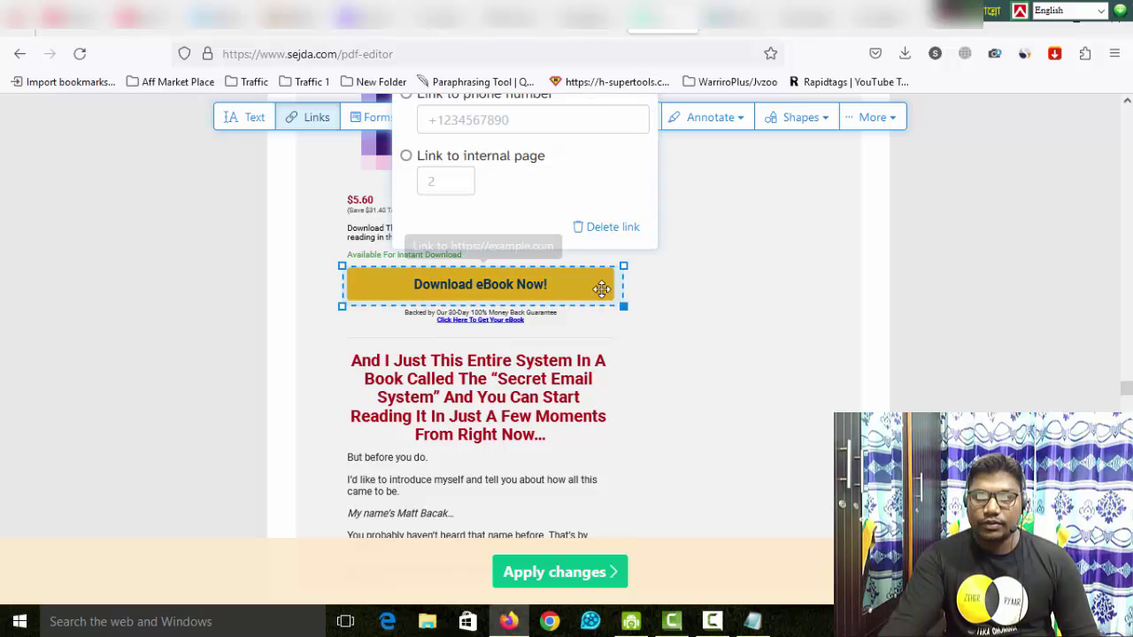
left_click_drag(550, 166, 421, 163)
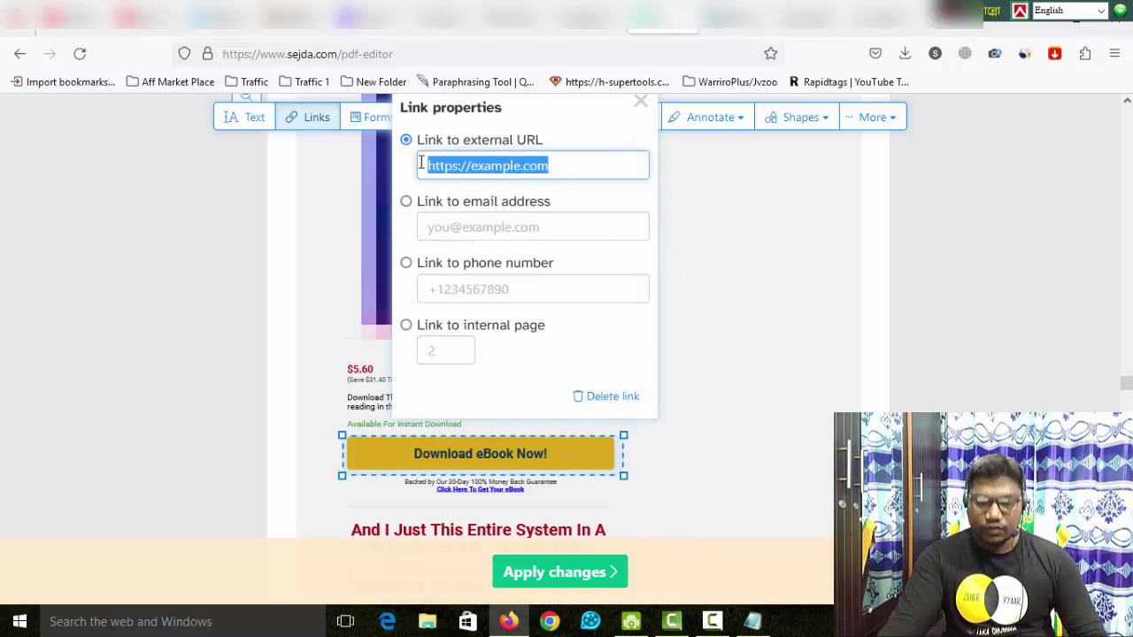
type("https://warriorplus.com/o2/a/fkbc4m/0")
key("Return")
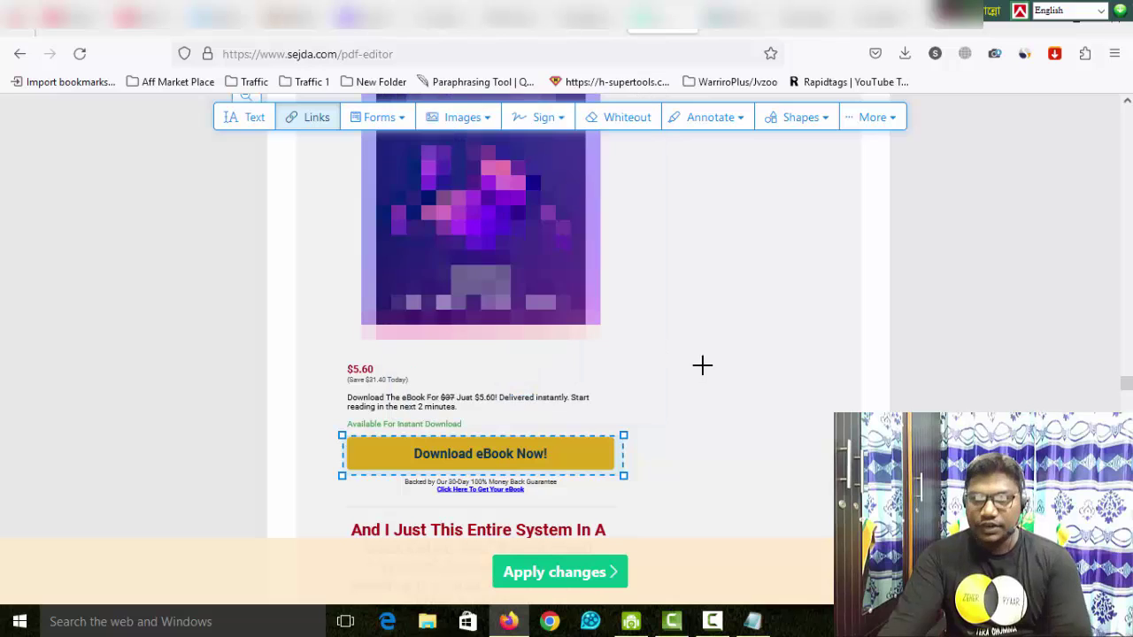
Step: Apply the link changes to the PDF and download the edited document
left_click(556, 574)
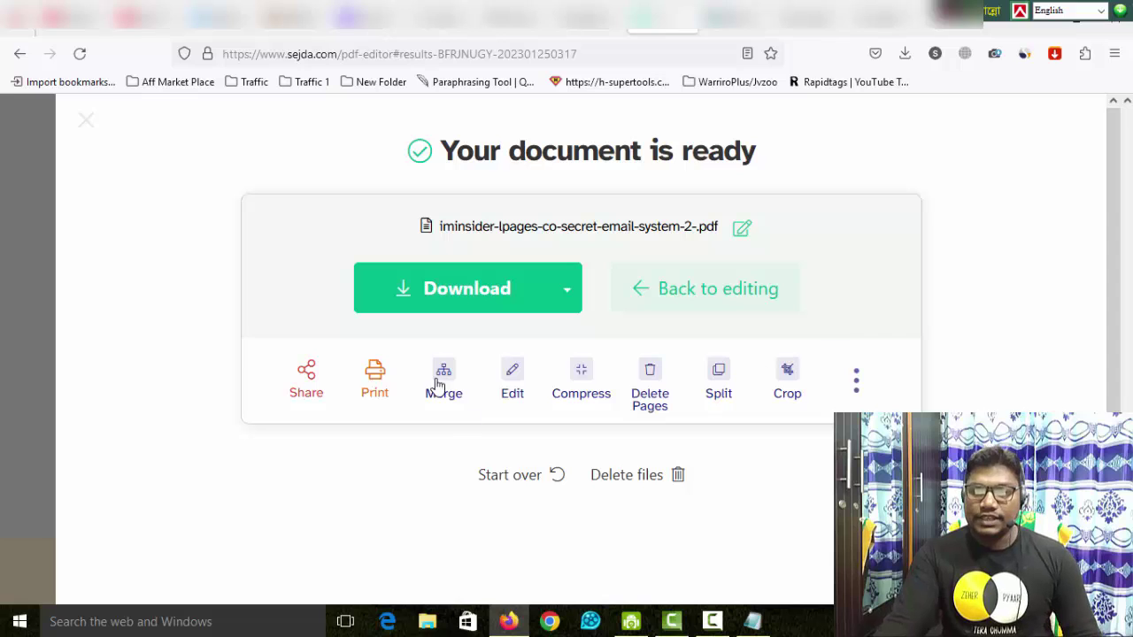
left_click(677, 274)
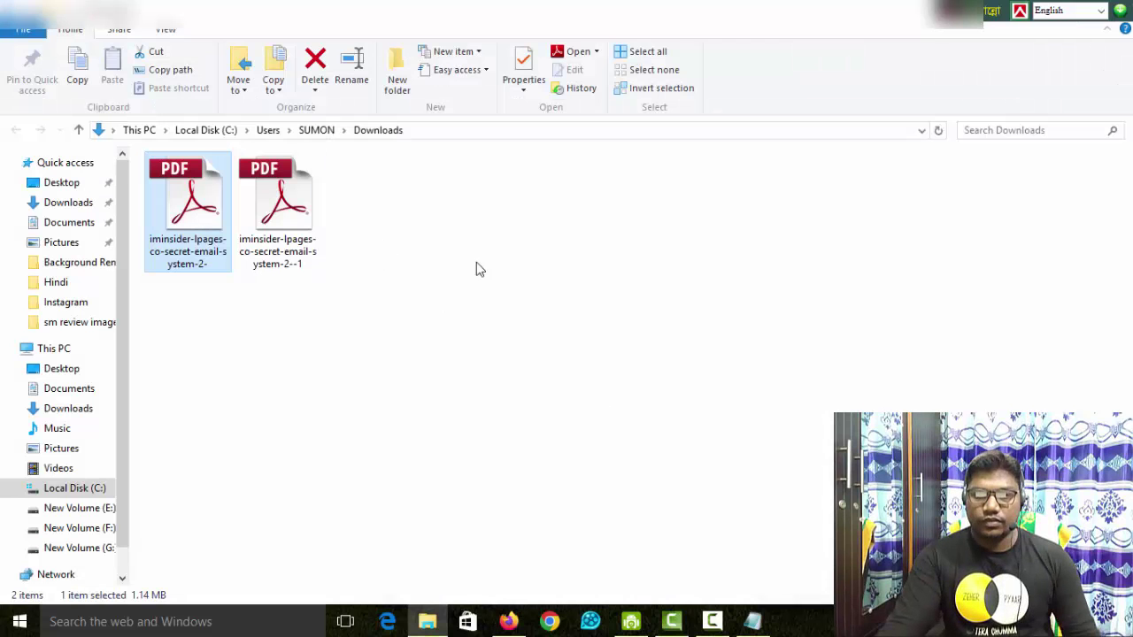
Step: Delete the original PDF from Downloads and open iminsider-lpages-co-secret-email-system-2--1 at its Add to Cart button
key("Delete")
key("Return")
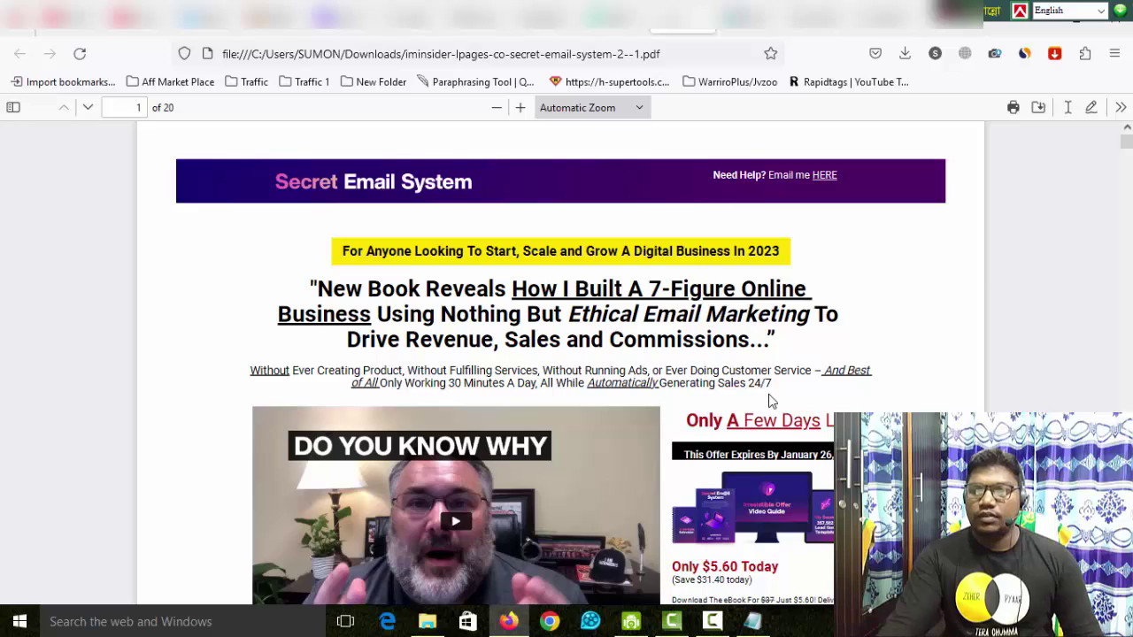
scroll(915, 397, "down", 8)
scroll(915, 398, "up", 3)
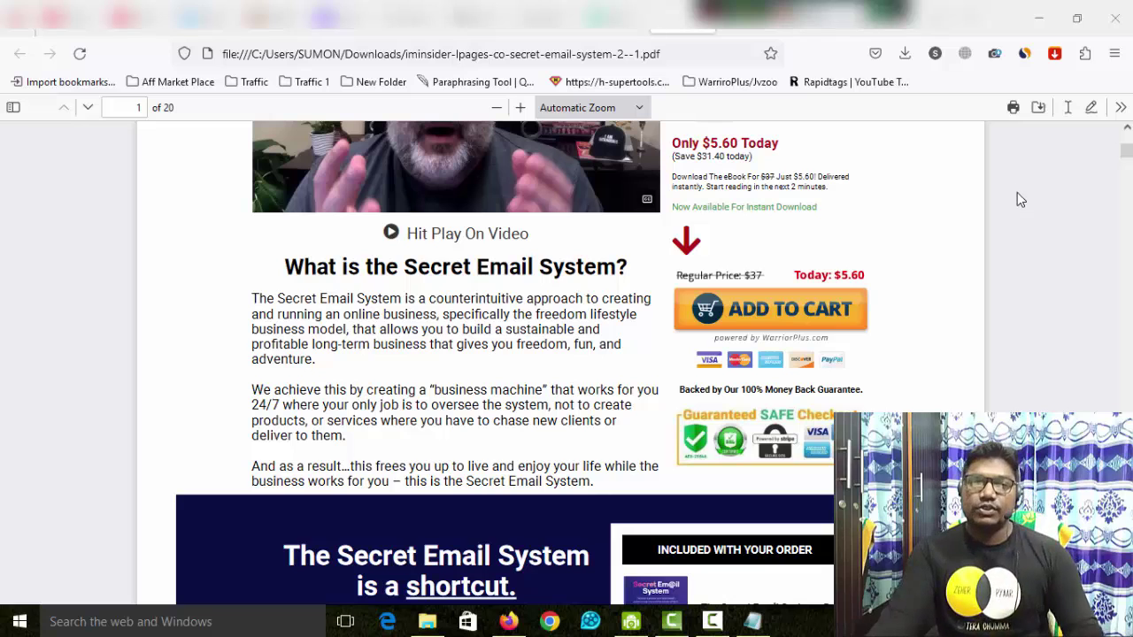
Step: Switch to the YouTube channel's videos page and highlight the channel name
left_click(71, 18)
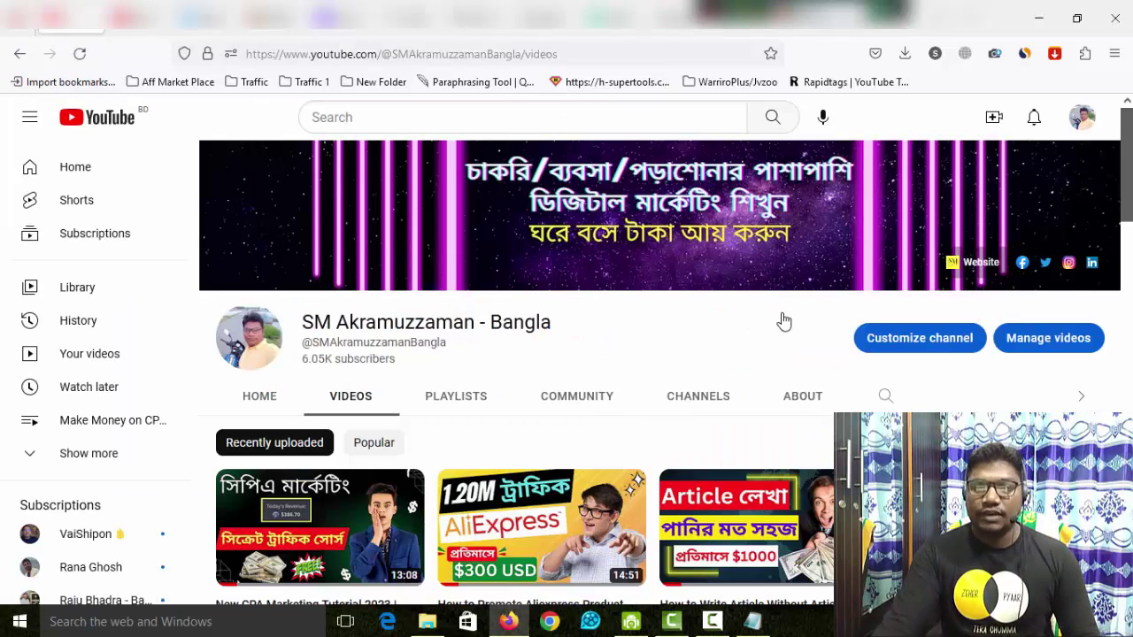
left_click_drag(553, 325, 301, 324)
left_click(582, 316)
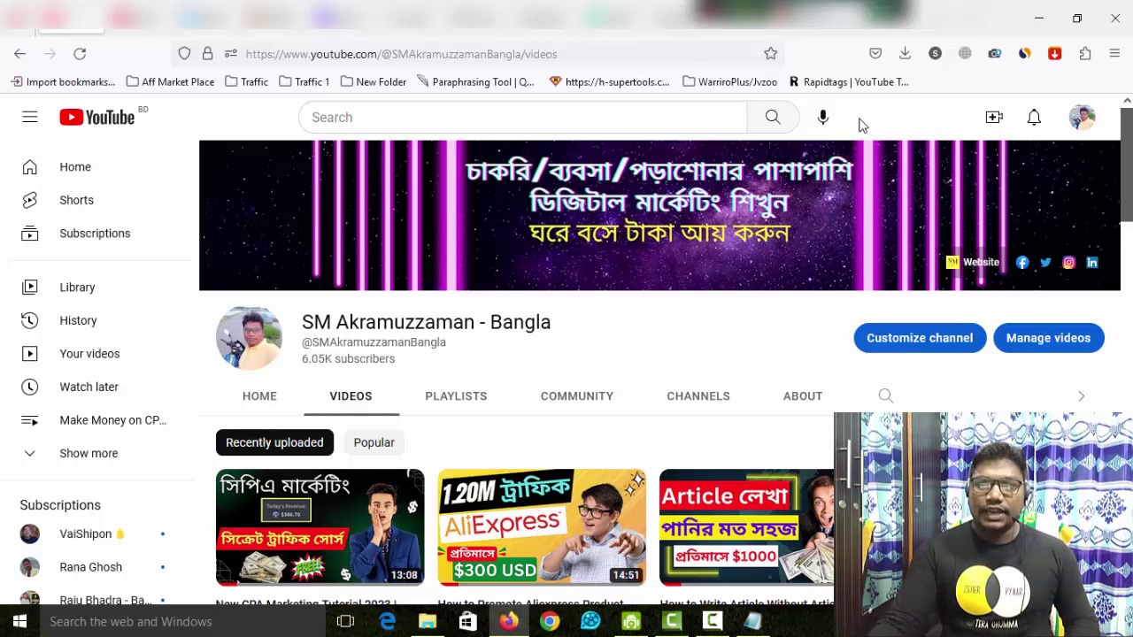
Step: View the New CPA Marketing Tutorial 2023 video's description and open the paid course page linked there
left_click(144, 33)
scroll(662, 301, "down", 4)
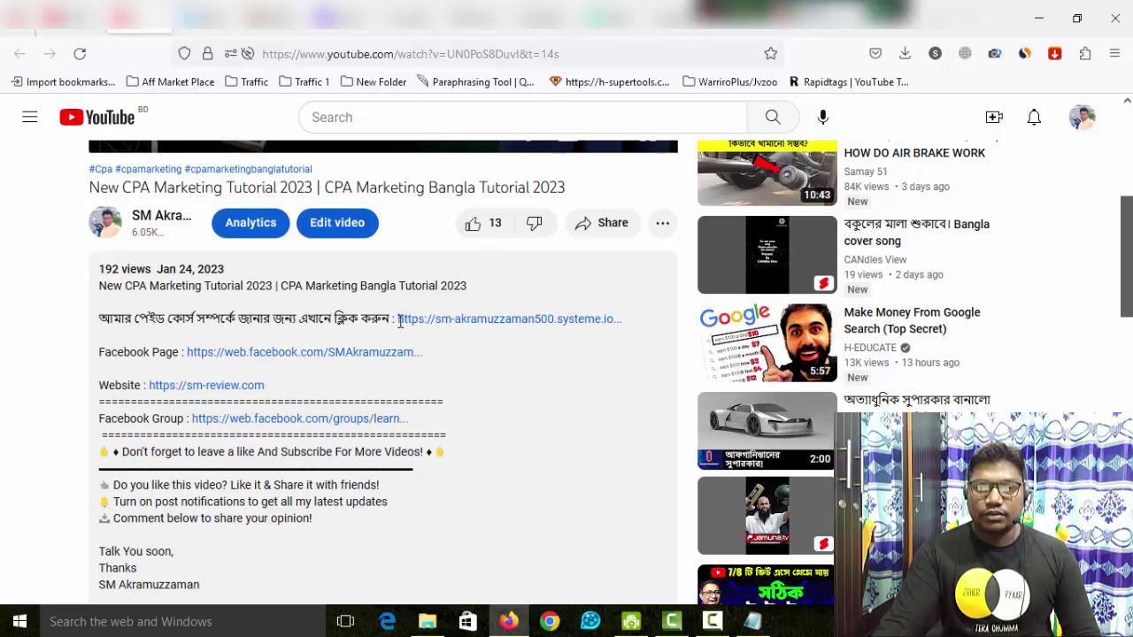
left_click(473, 319)
left_click(201, 32)
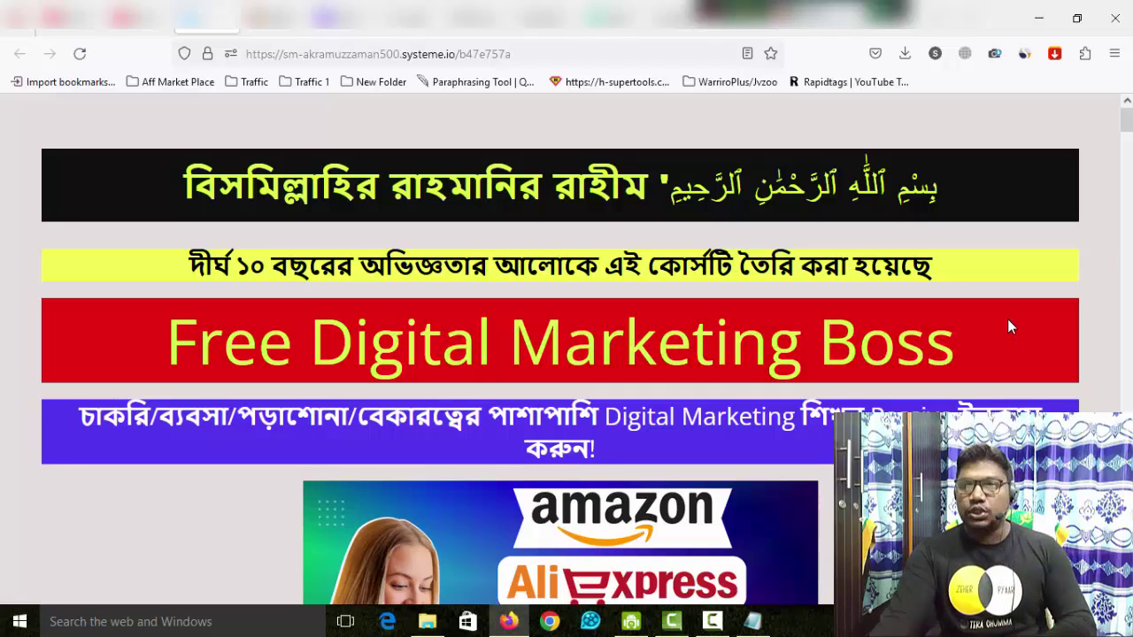
Step: Examine the paid course's topic list, highlighting the Camtasia 8.6 and Canva Pro offers
scroll(1010, 325, "down", 5)
scroll(1012, 322, "down", 5)
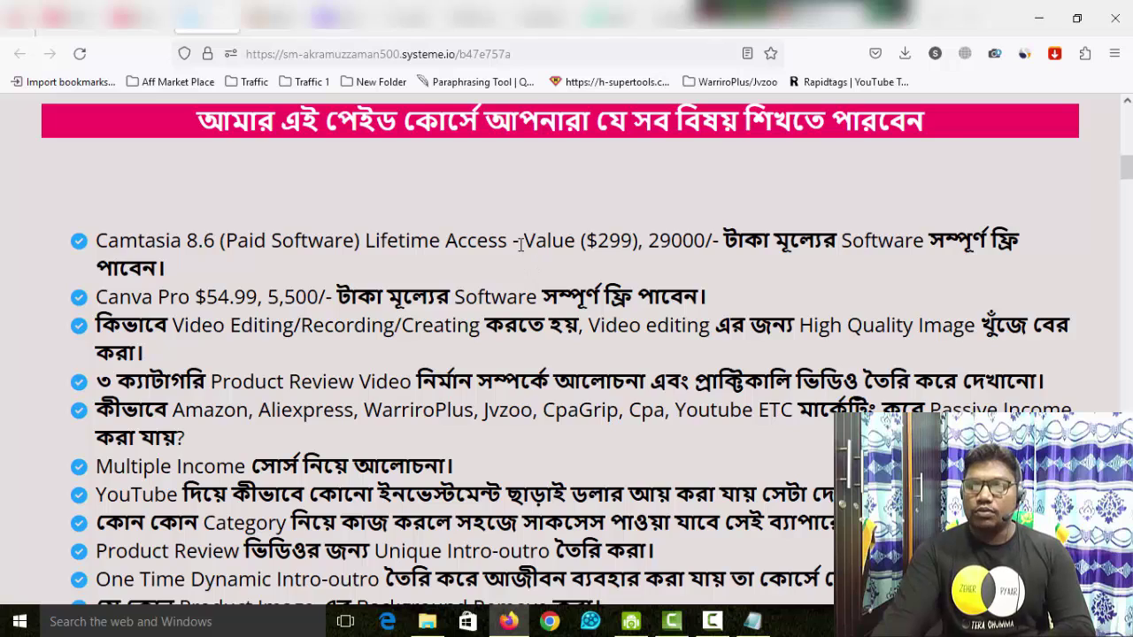
left_click_drag(523, 244, 638, 242)
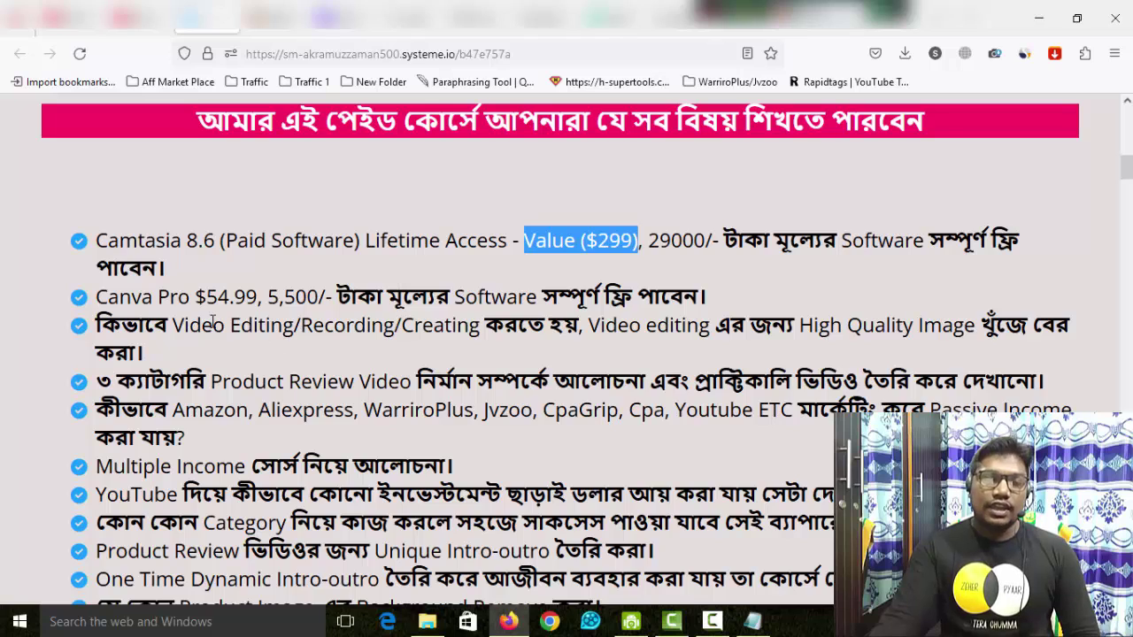
left_click_drag(160, 297, 217, 297)
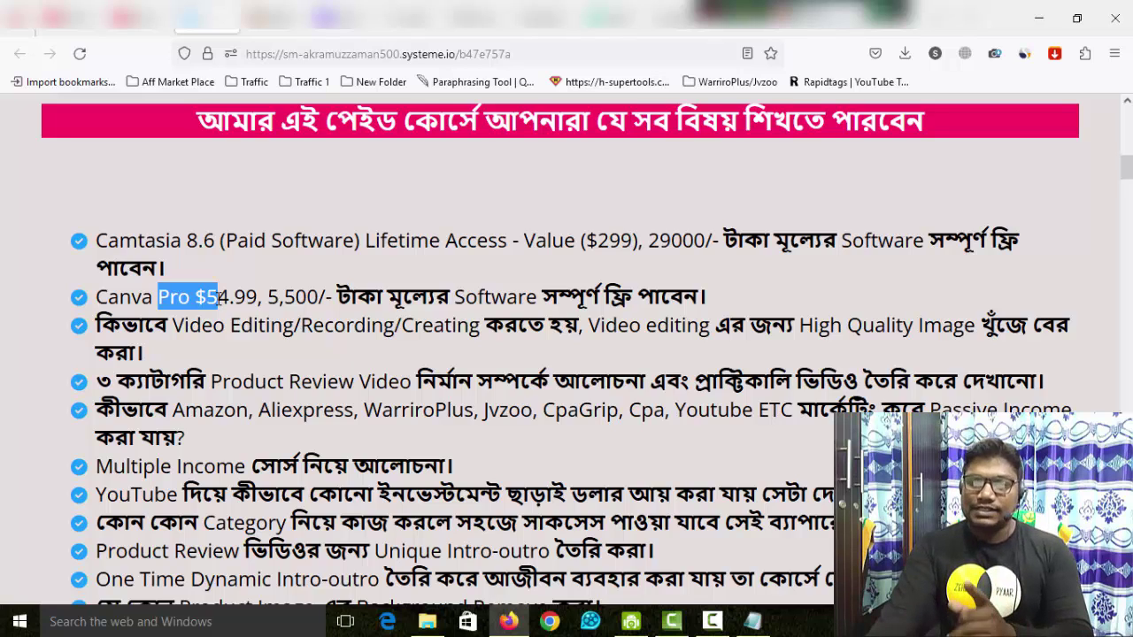
left_click_drag(704, 301, 96, 242)
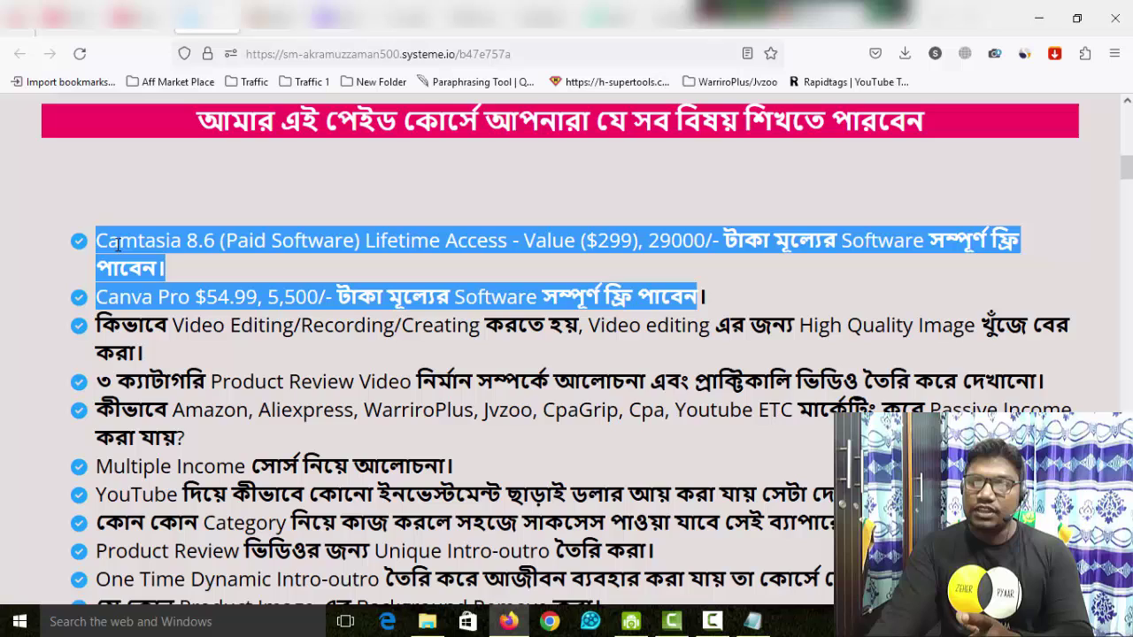
left_click(182, 249)
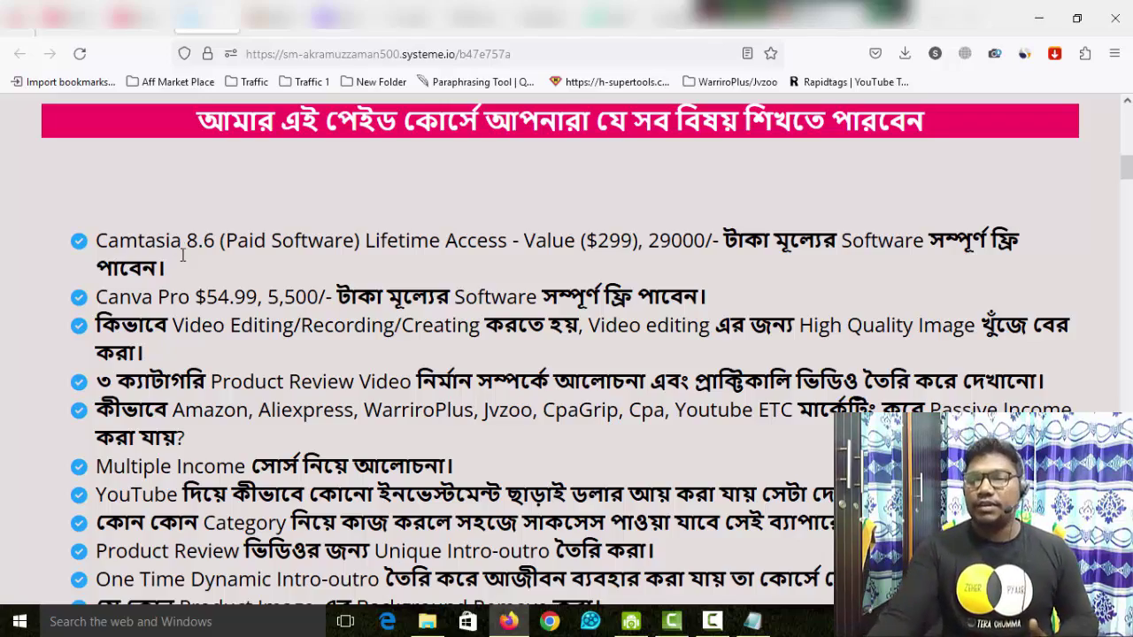
Step: Look through the student testimonials down to the course purchase section and highlight the contact phone number
scroll(445, 283, "down", 15)
scroll(445, 283, "down", 15)
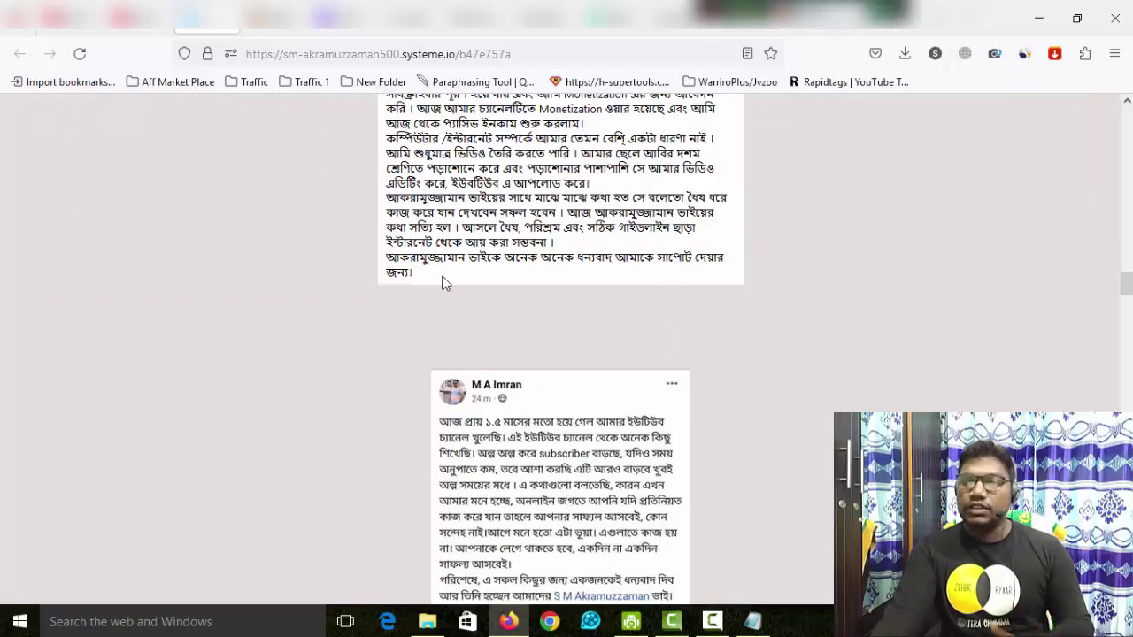
scroll(442, 281, "down", 15)
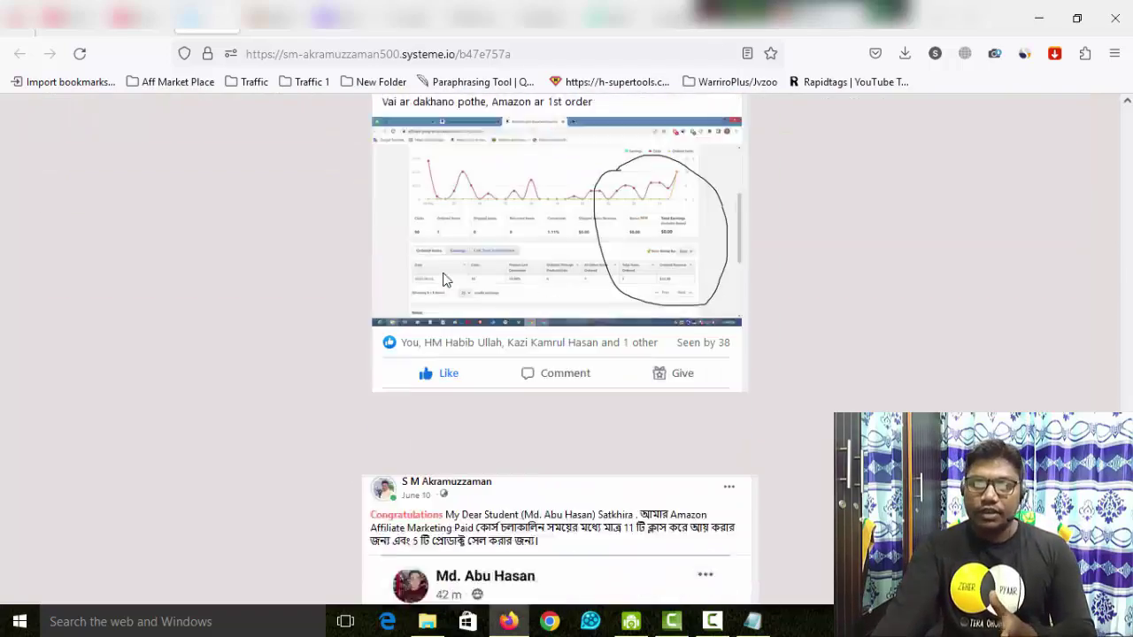
scroll(447, 279, "down", 5)
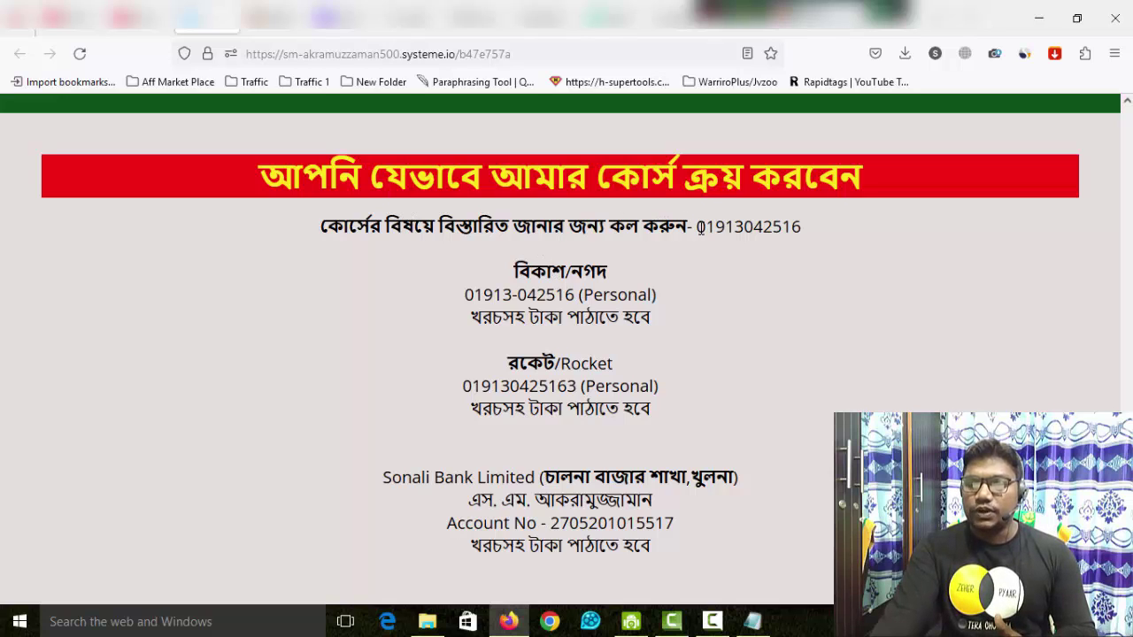
left_click_drag(699, 227, 801, 228)
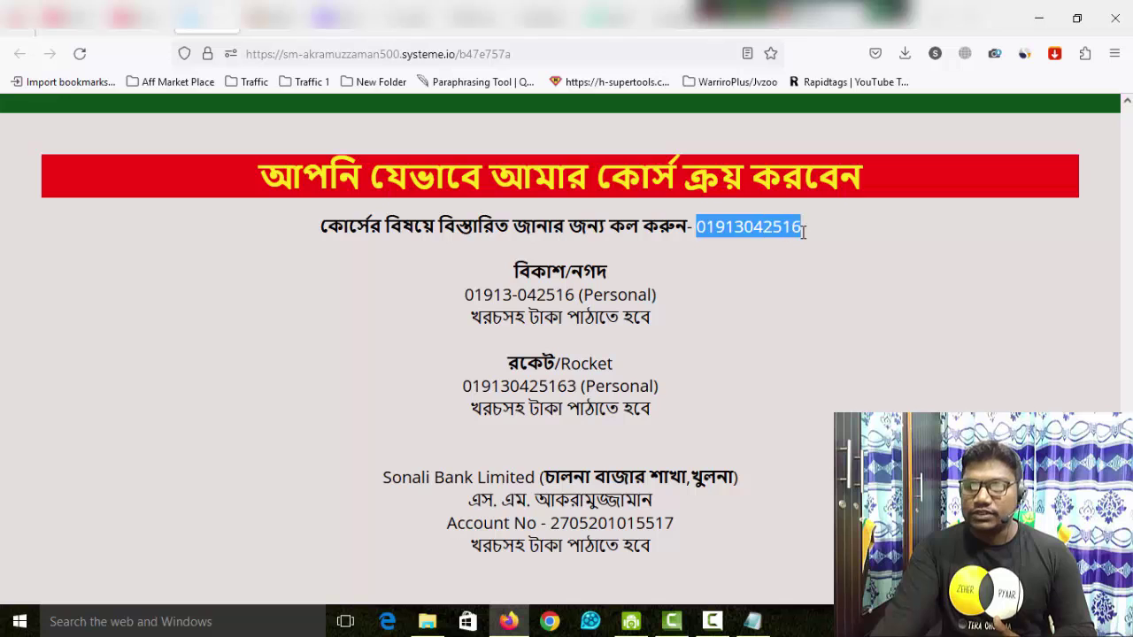
left_click(806, 239)
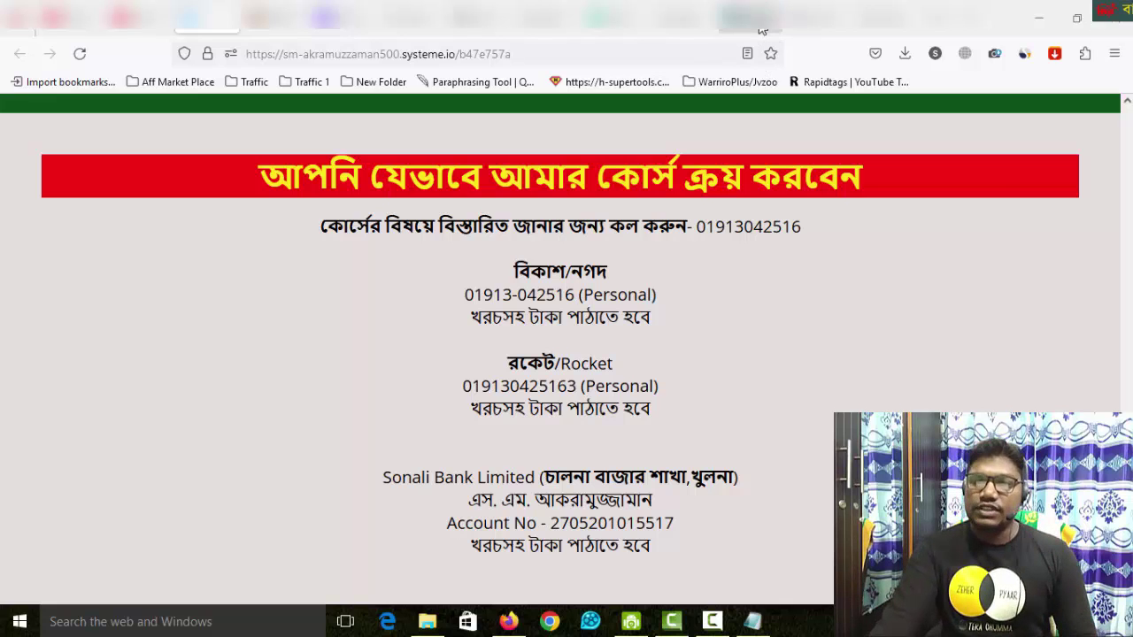
Step: Switch to the Scribd site and check its monthly visits with the SimilarWeb extension
key("ctrl+Tab")
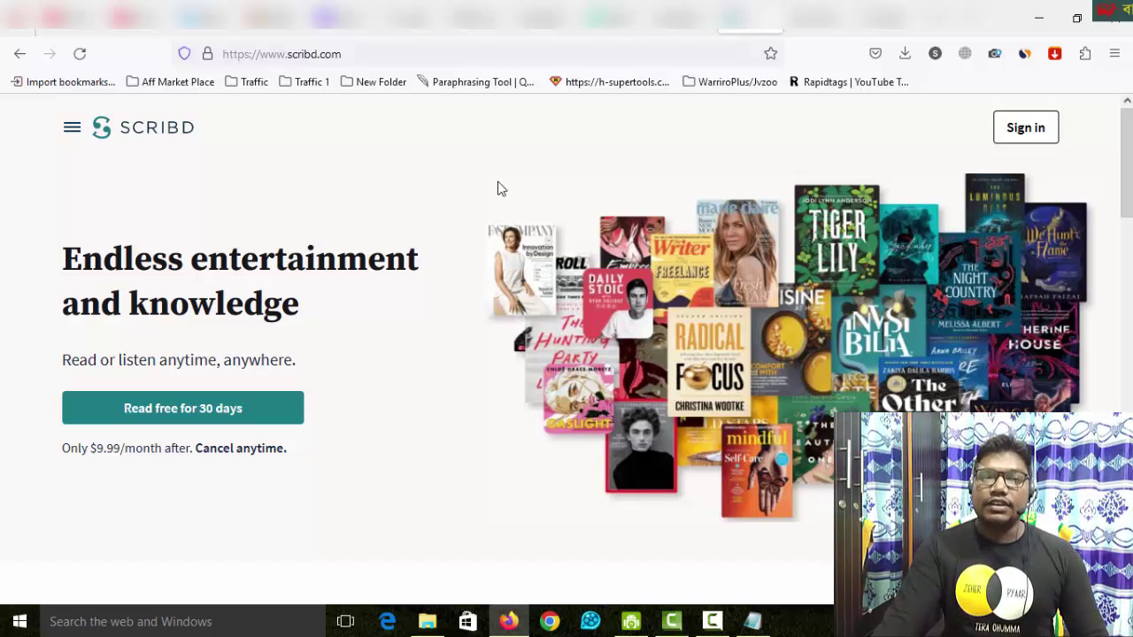
left_click(1027, 57)
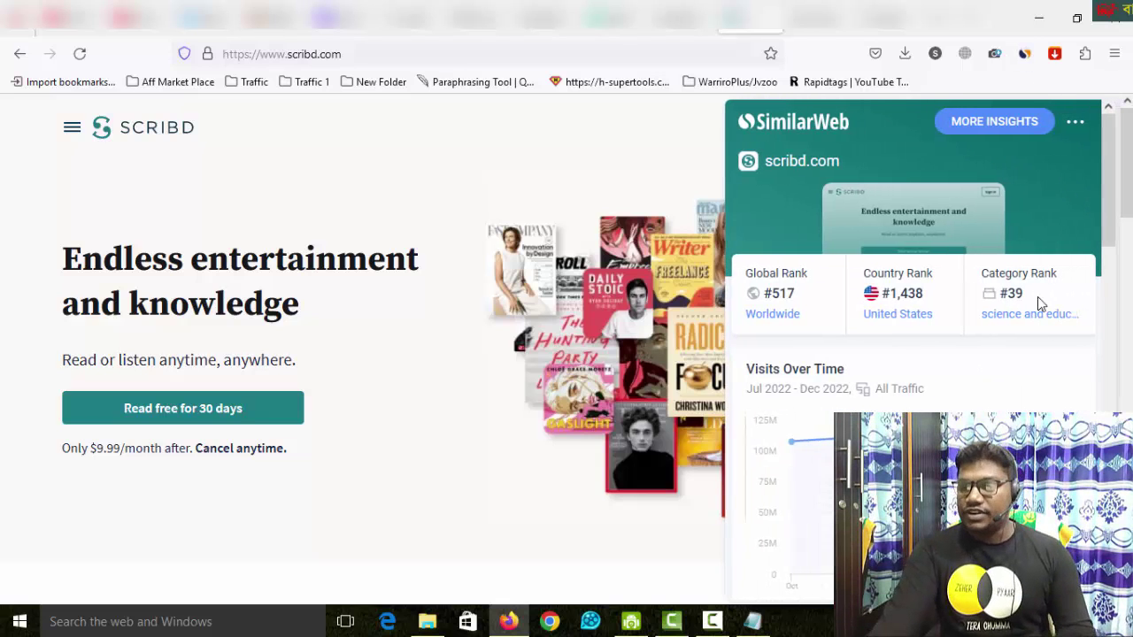
scroll(968, 283, "down", 3)
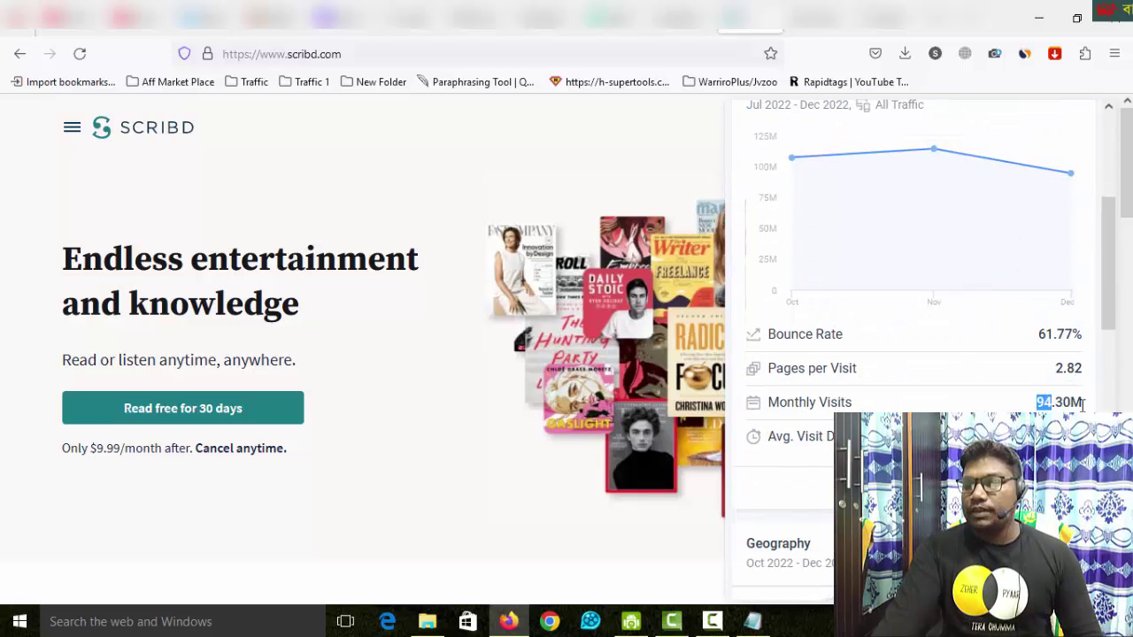
left_click_drag(1082, 406, 1083, 405)
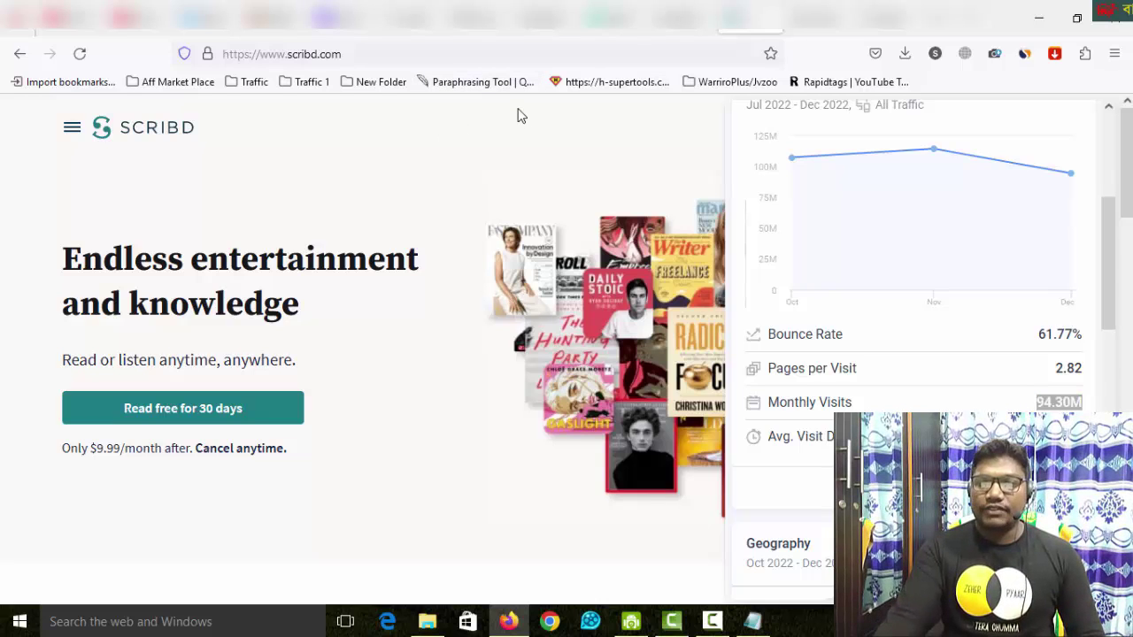
left_click(550, 146)
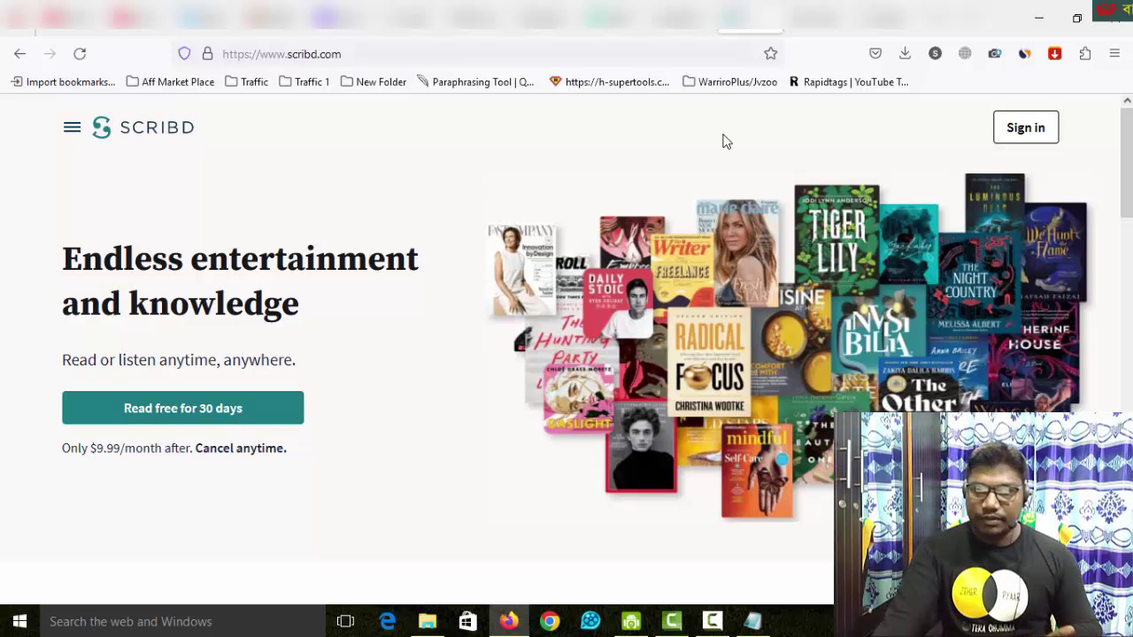
Step: Switch to the Academia site and check its monthly visits and visitor geography with the SimilarWeb extension
left_click(816, 27)
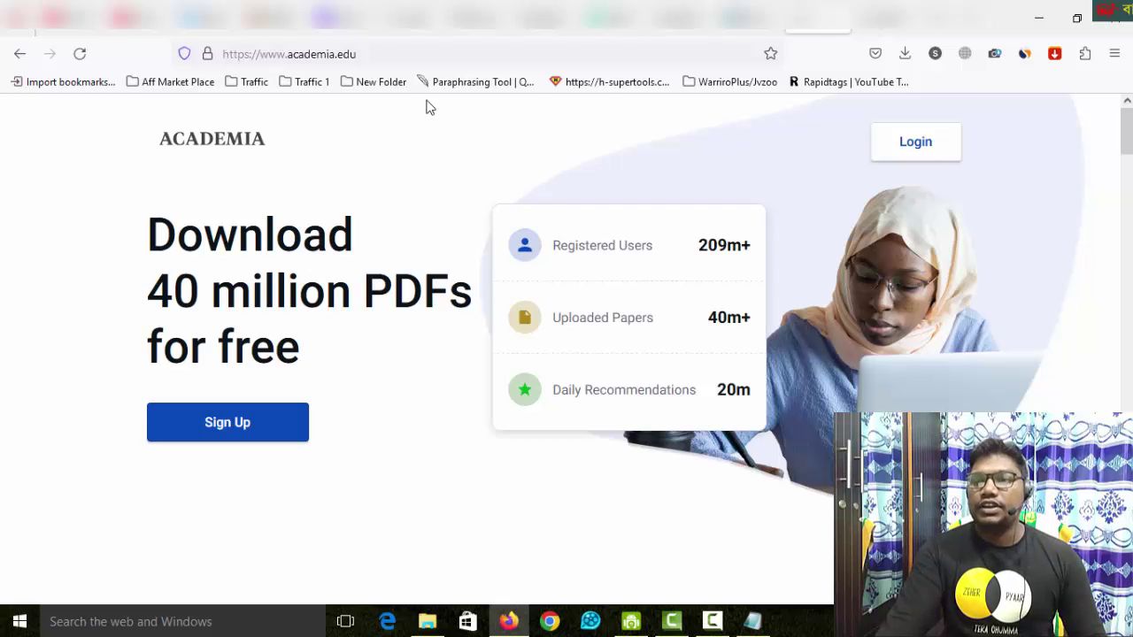
left_click(1024, 53)
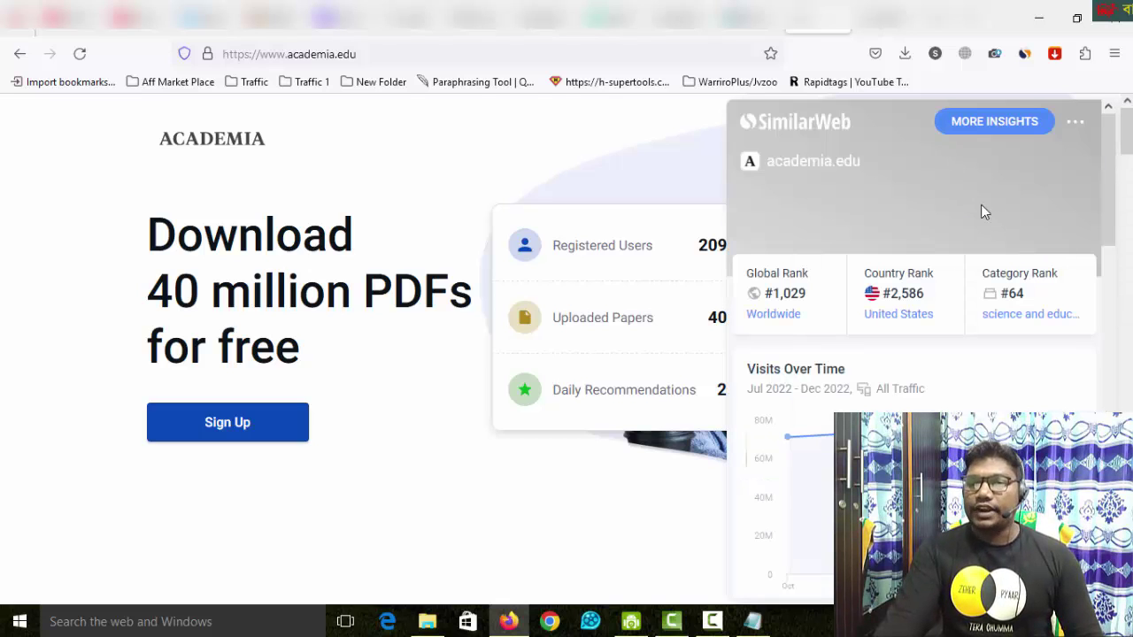
scroll(974, 292, "down", 4)
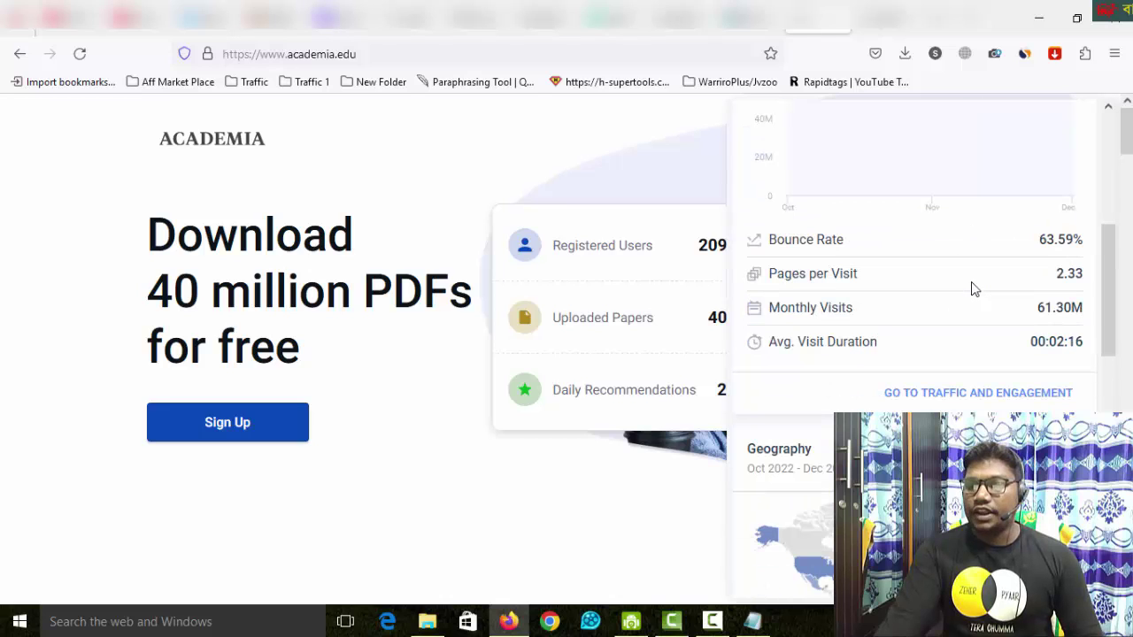
left_click_drag(1041, 308, 1074, 307)
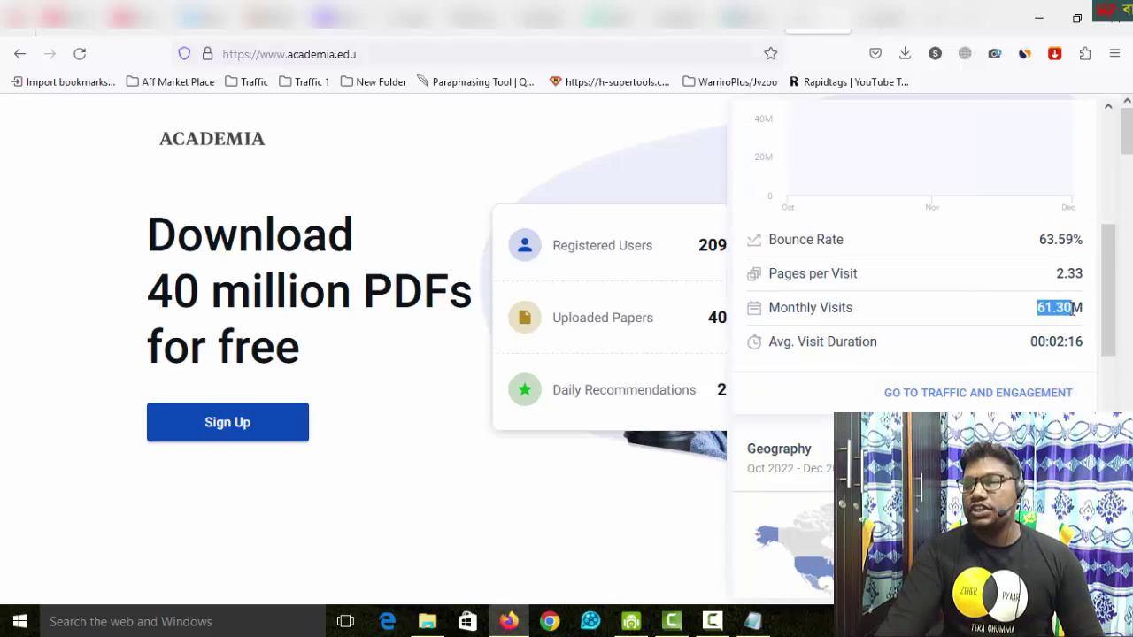
left_click(1078, 307)
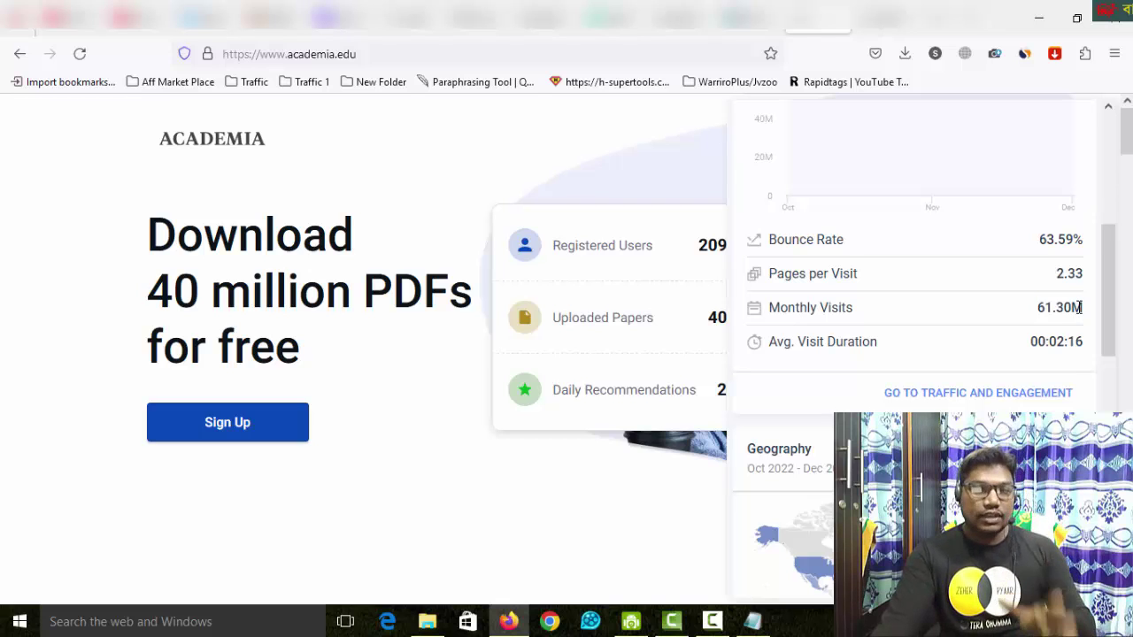
scroll(1079, 307, "down", 3)
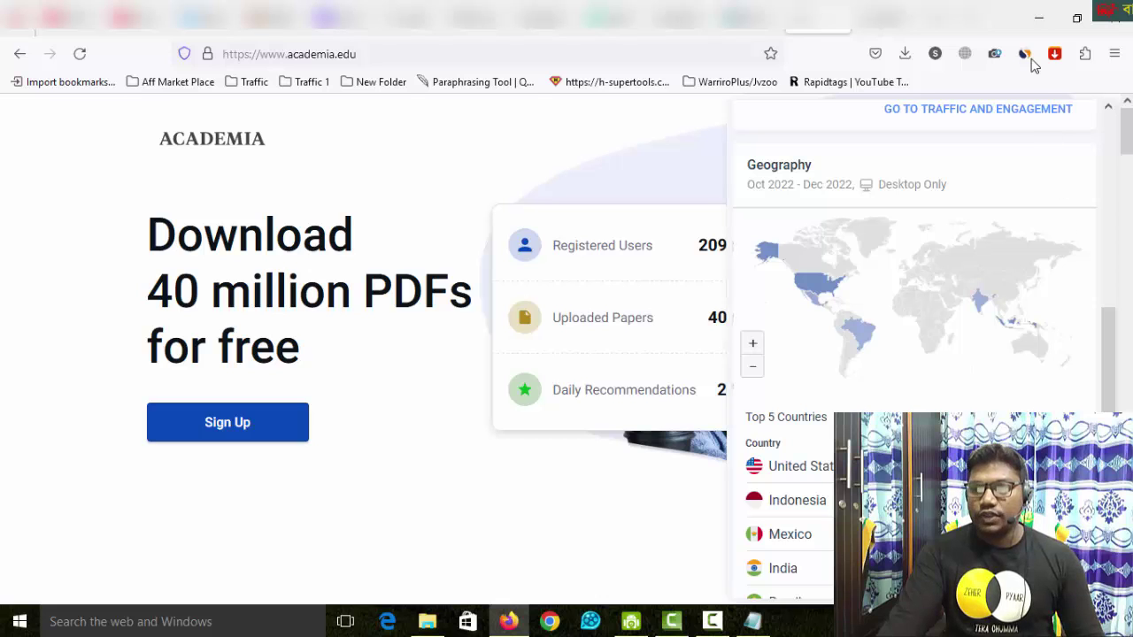
Step: Return to the Scribd home page
left_click(752, 22)
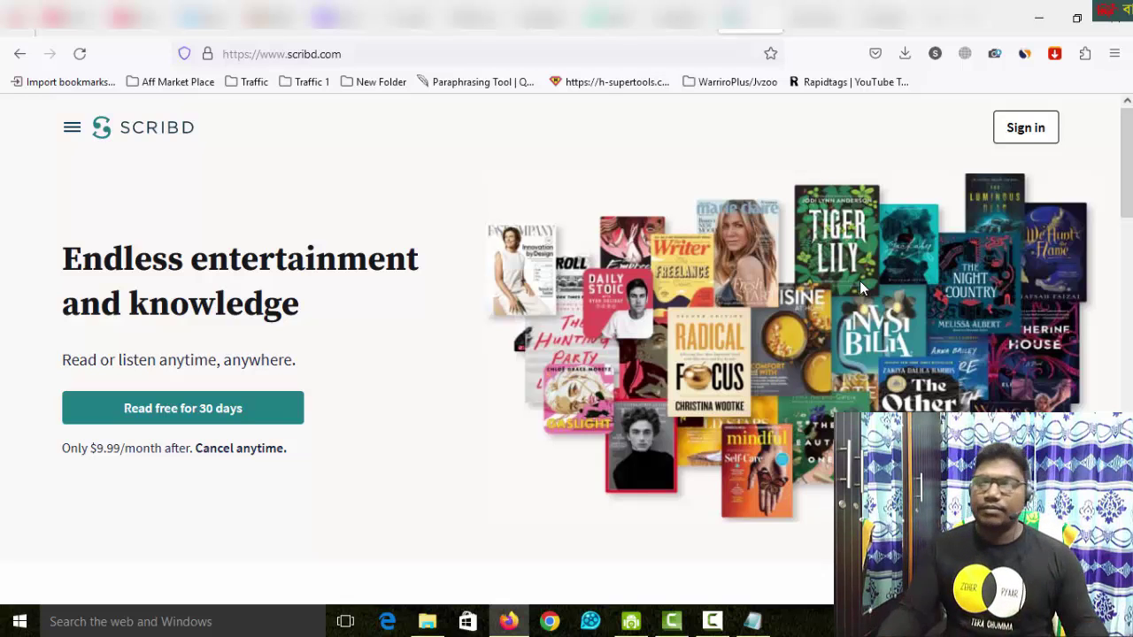
Step: Switch to the Academia site and on to the SlideShare home page, and look over its top SlideShares
left_click(807, 28)
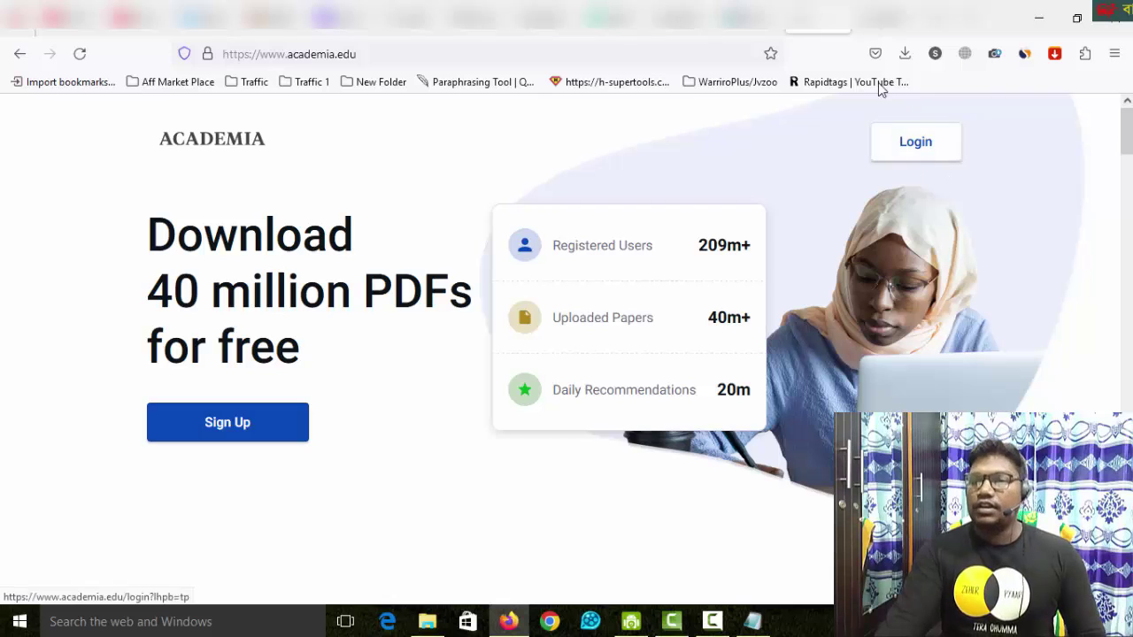
left_click(879, 29)
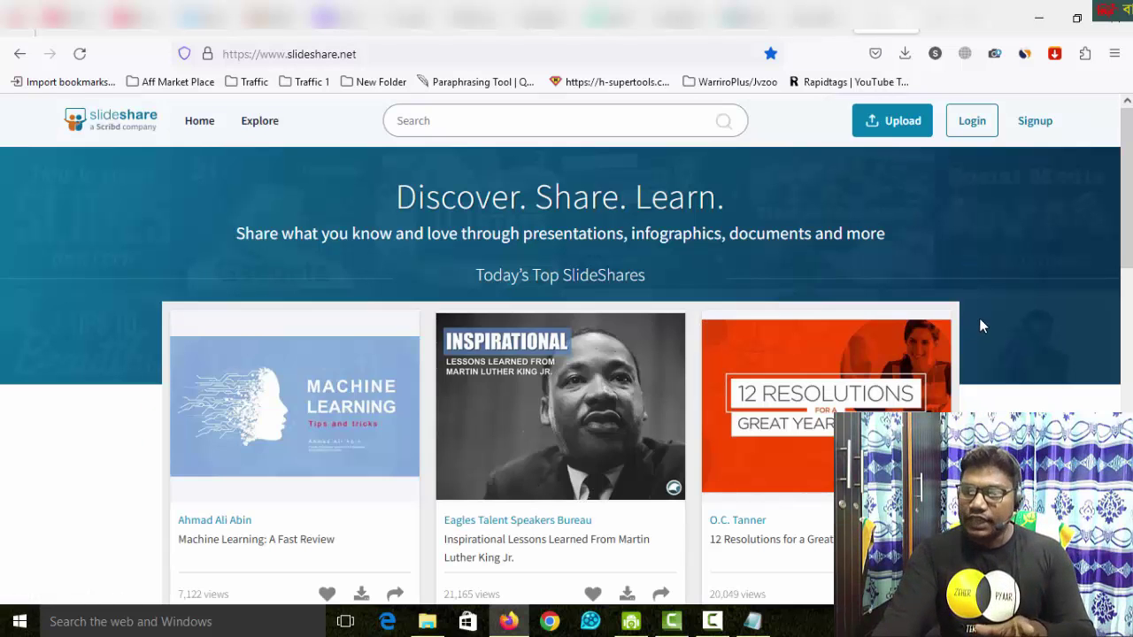
scroll(980, 324, "down", 2)
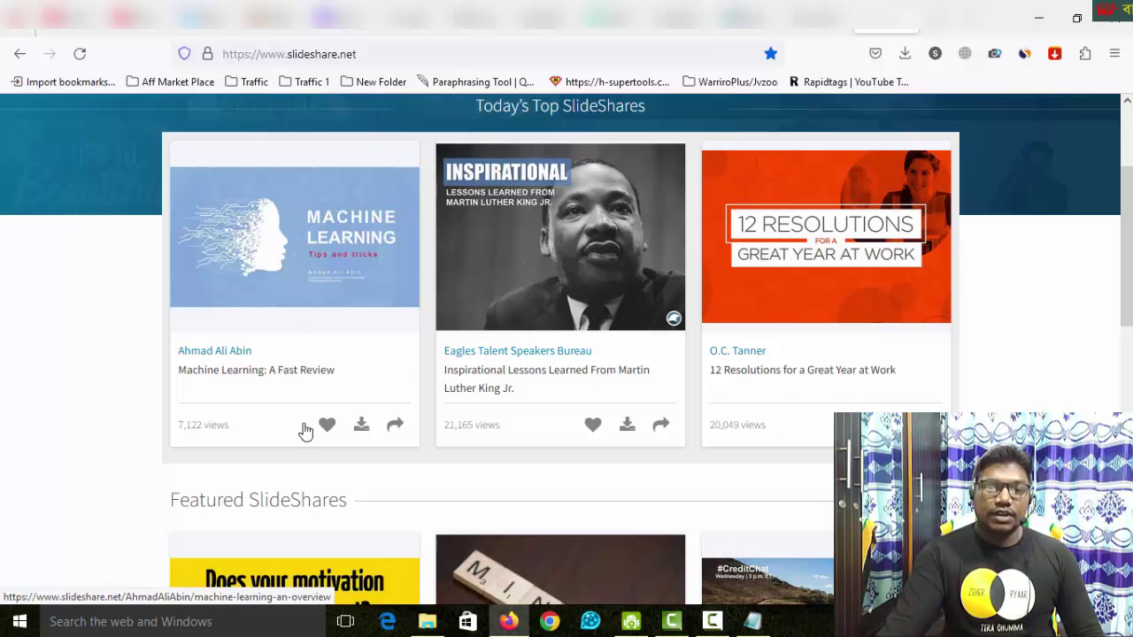
scroll(976, 295, "up", 3)
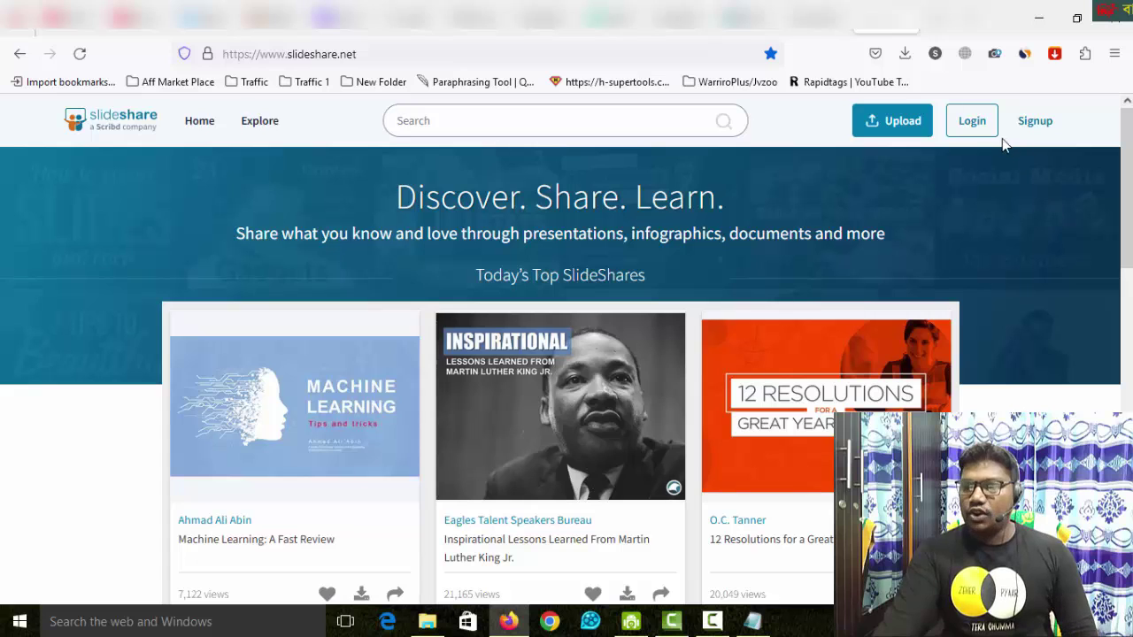
Step: Log in to SlideShare through LinkedIn using the saved account credentials
left_click(982, 124)
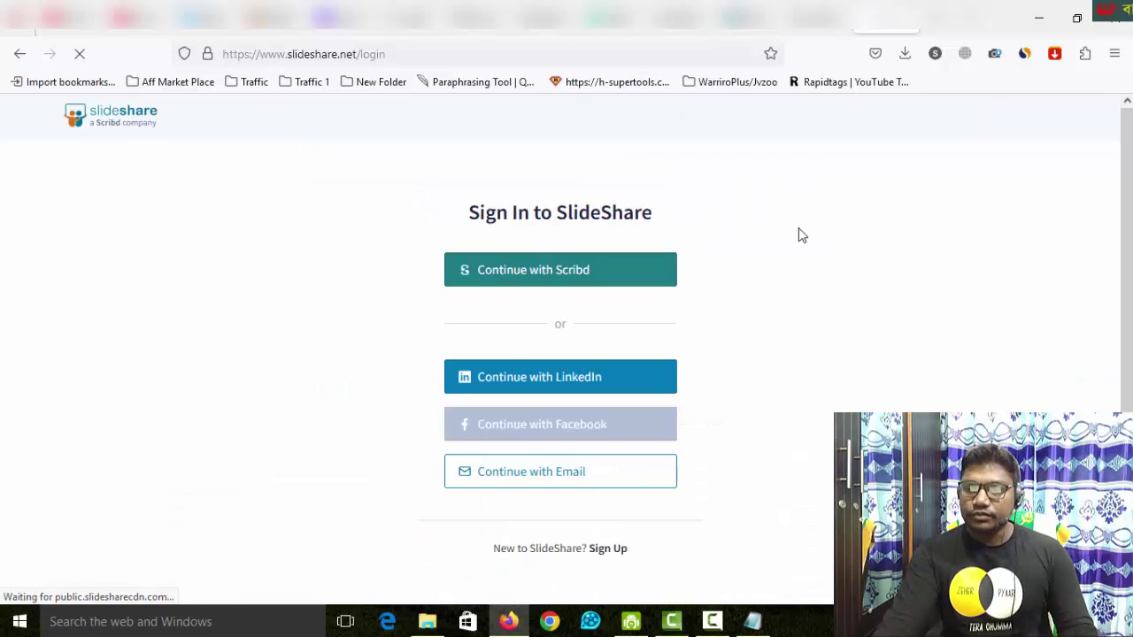
left_click(556, 382)
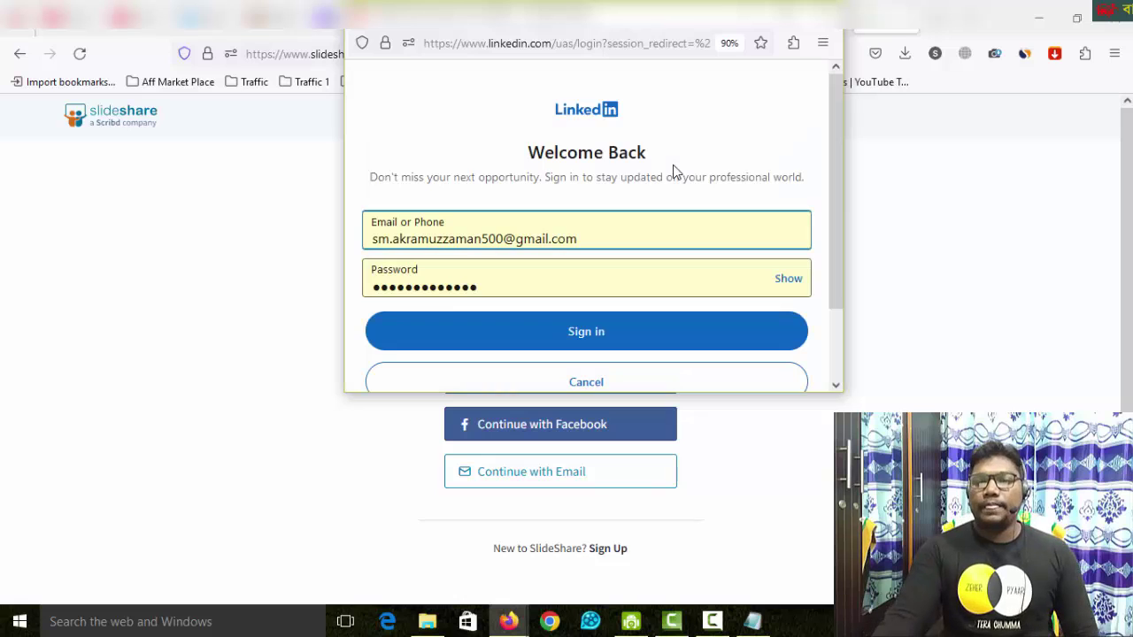
left_click(608, 348)
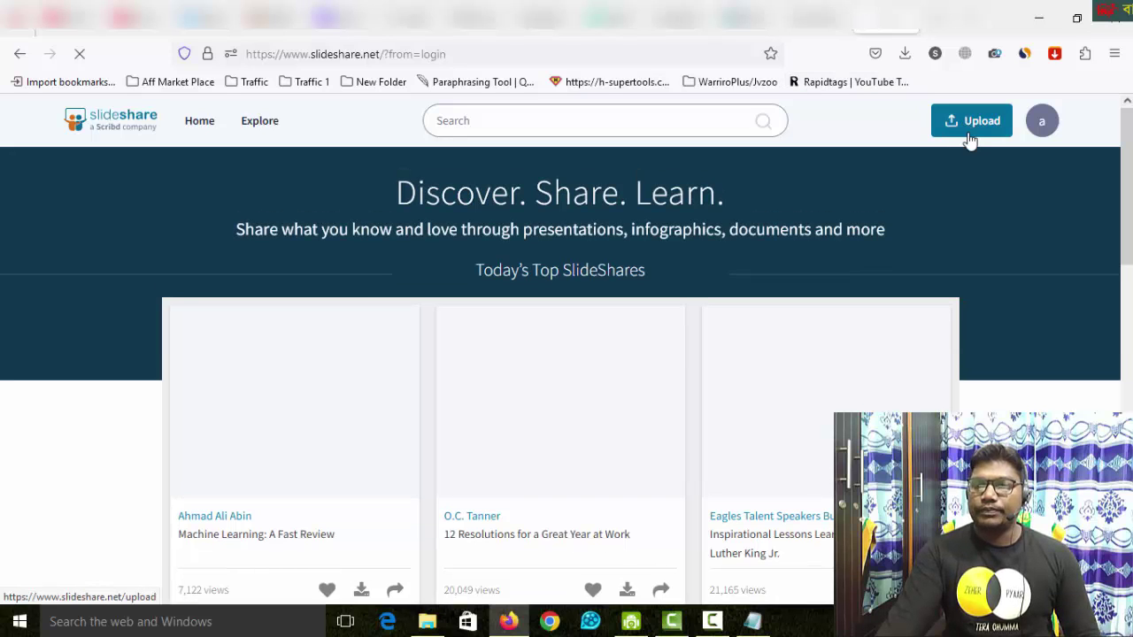
Step: Upload the PDF iminsider-lpages-co-secret-email-system-2--1 from the Downloads folder to SlideShare and complete the human verification
left_click(970, 137)
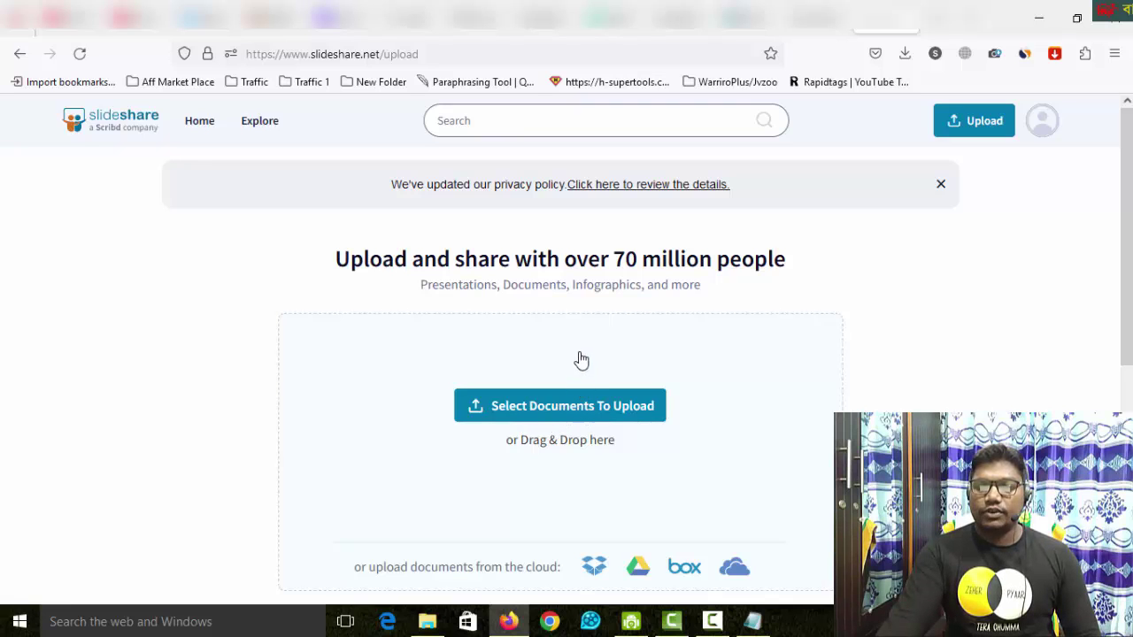
left_click(584, 407)
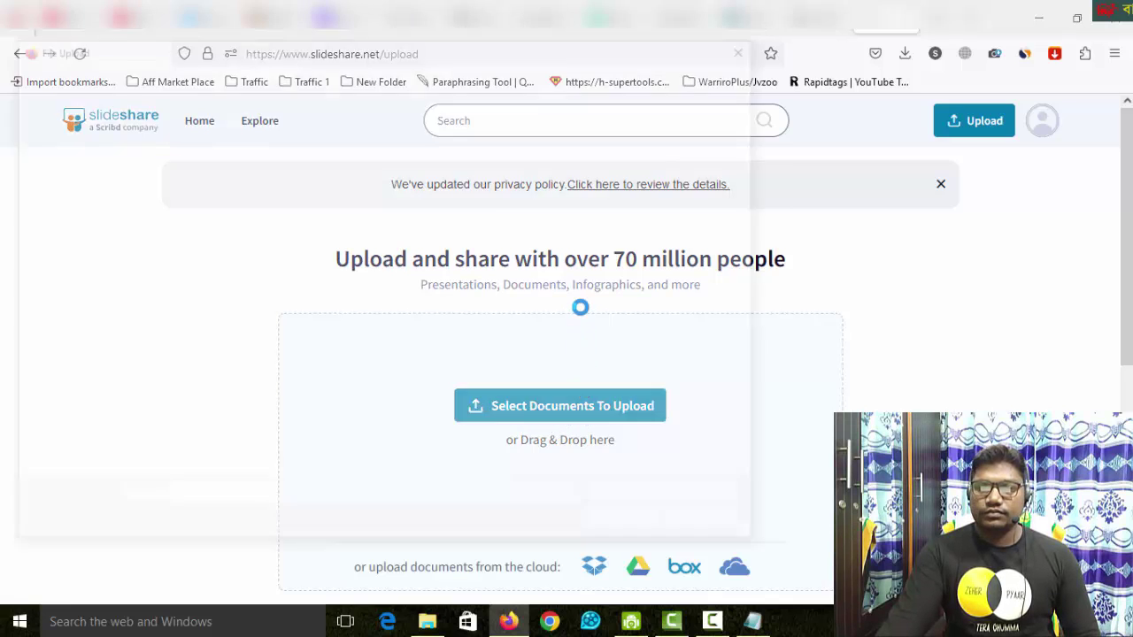
left_click(188, 177)
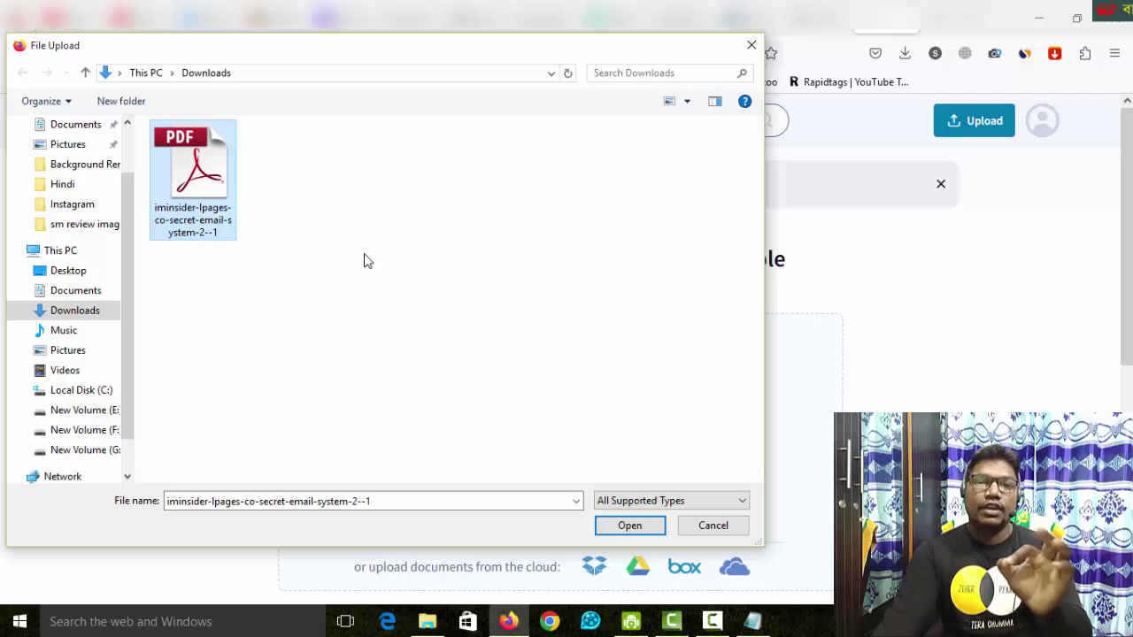
left_click(627, 525)
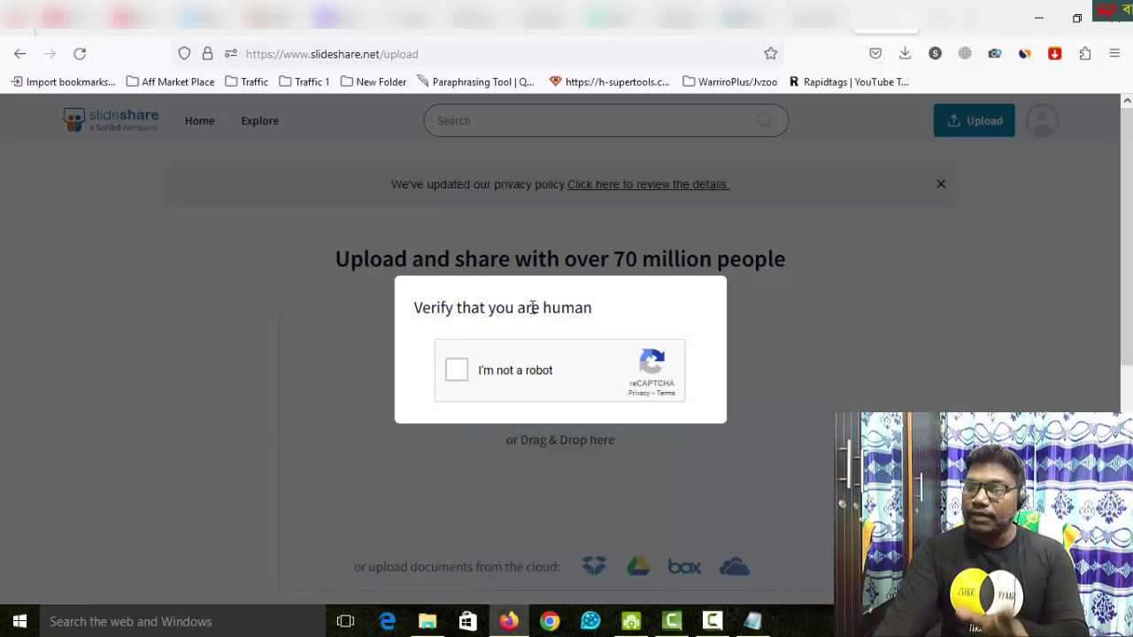
left_click(457, 372)
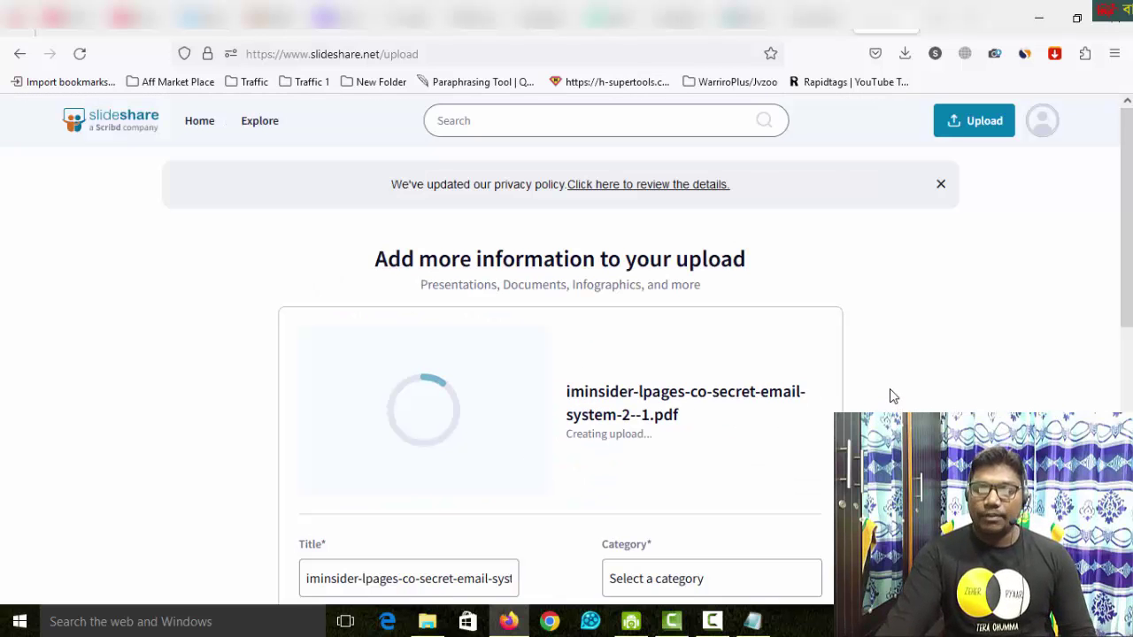
Step: Copy the product name "Secret Email System" from the WarriorPlus affiliate link window for use as the upload's title
scroll(892, 395, "down", 3)
left_click(469, 326)
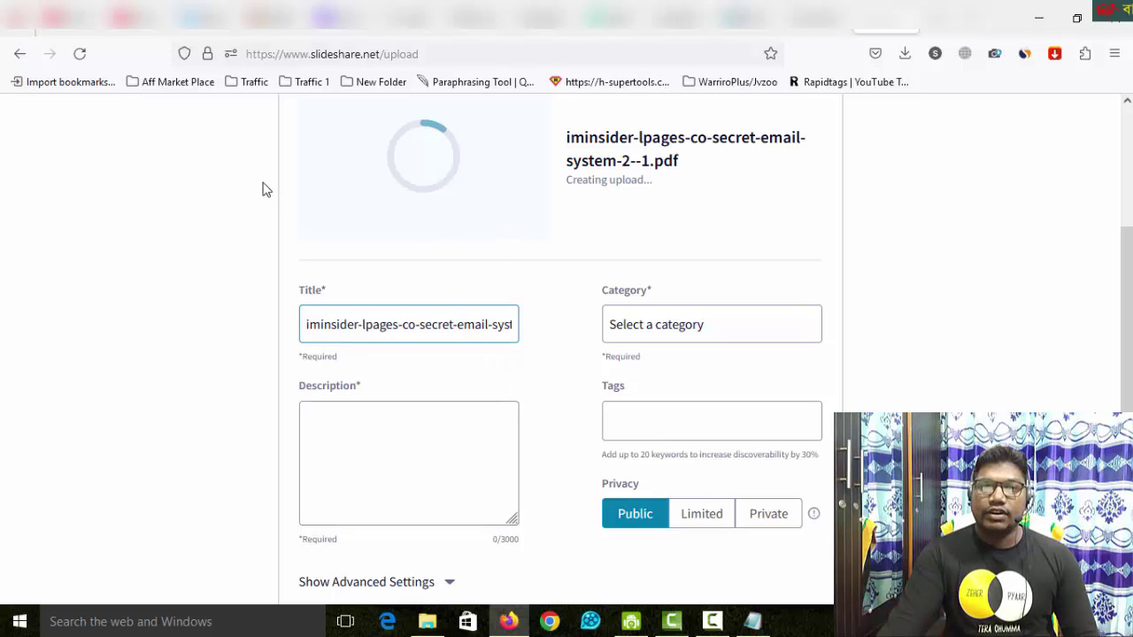
left_click(275, 20)
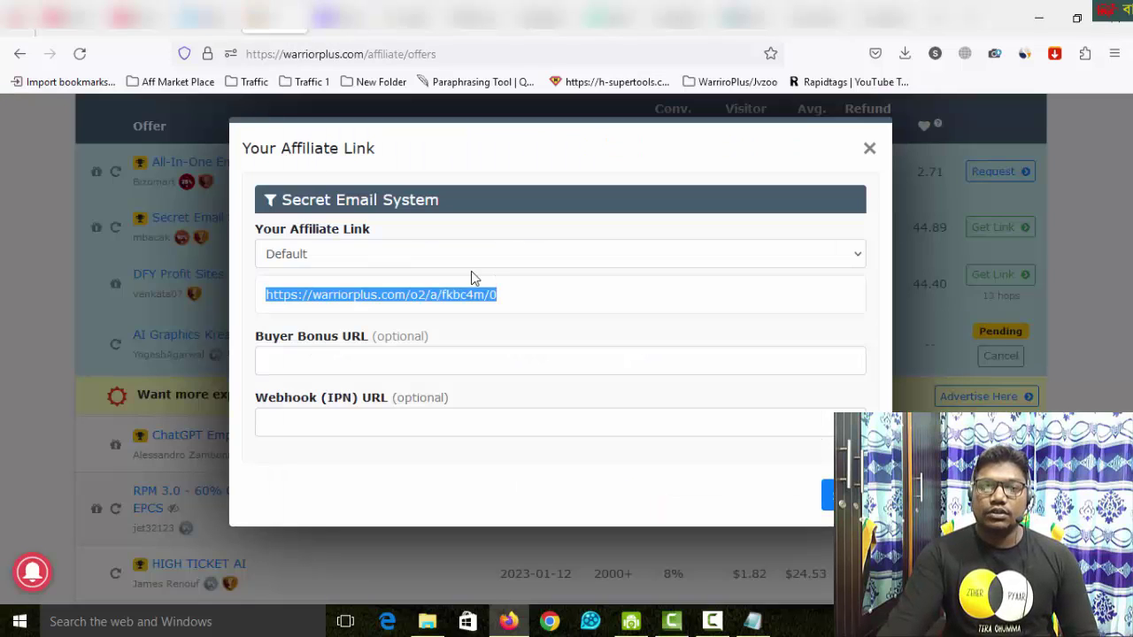
left_click_drag(452, 205, 281, 202)
key("ctrl+c")
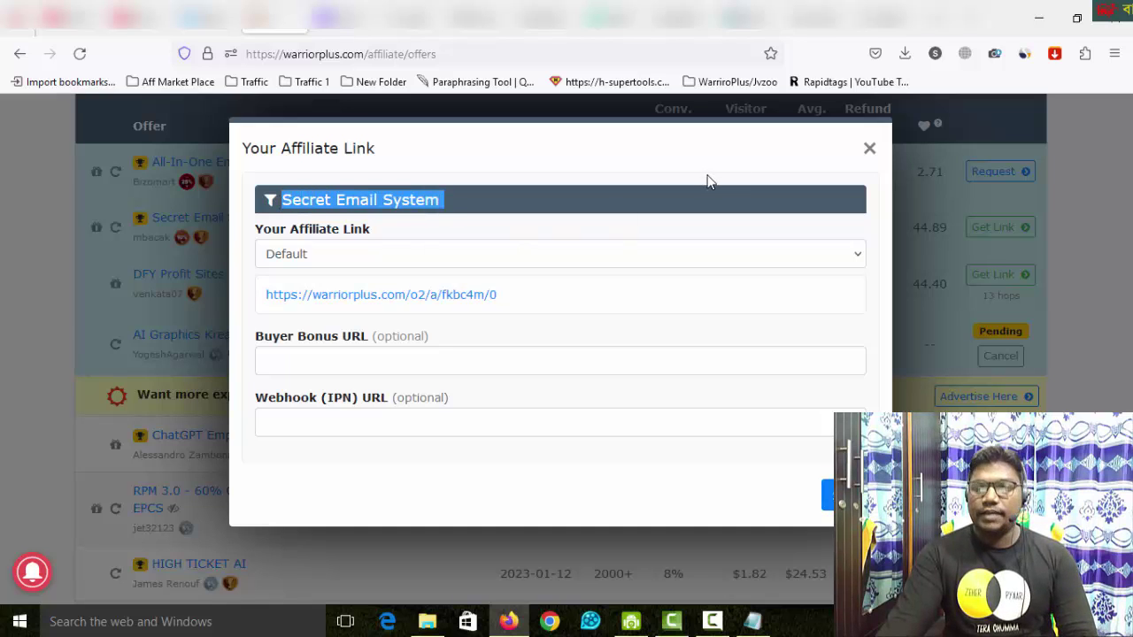
Step: Replace the SlideShare upload's title with "Secret Email System Review"
left_click(867, 19)
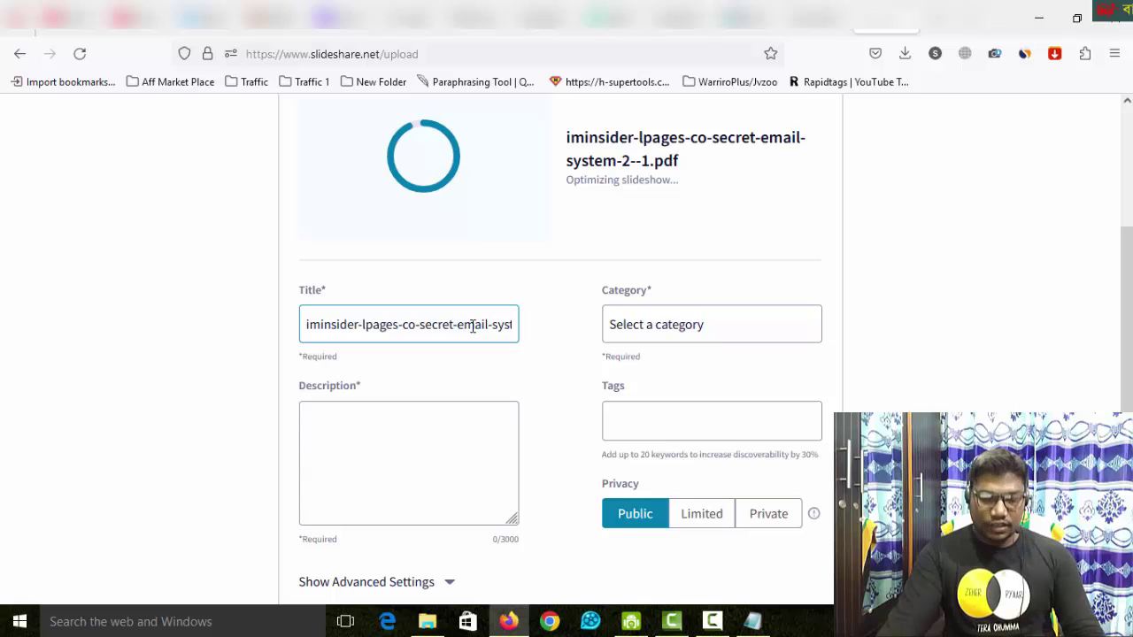
triple_click(470, 324)
key("BackSpace")
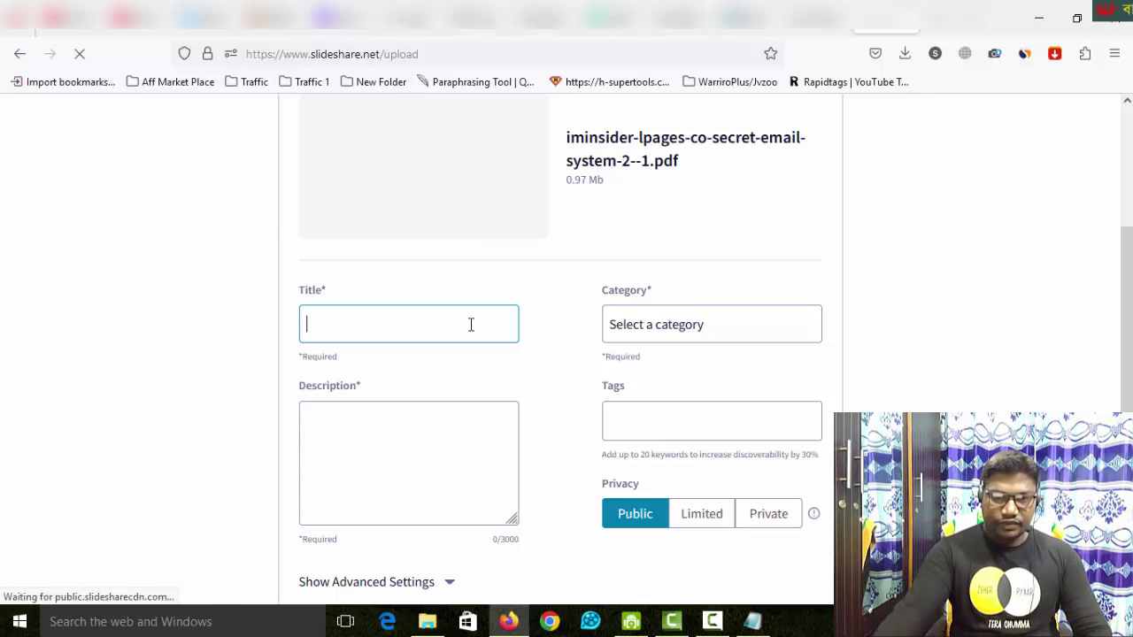
key("ctrl+v")
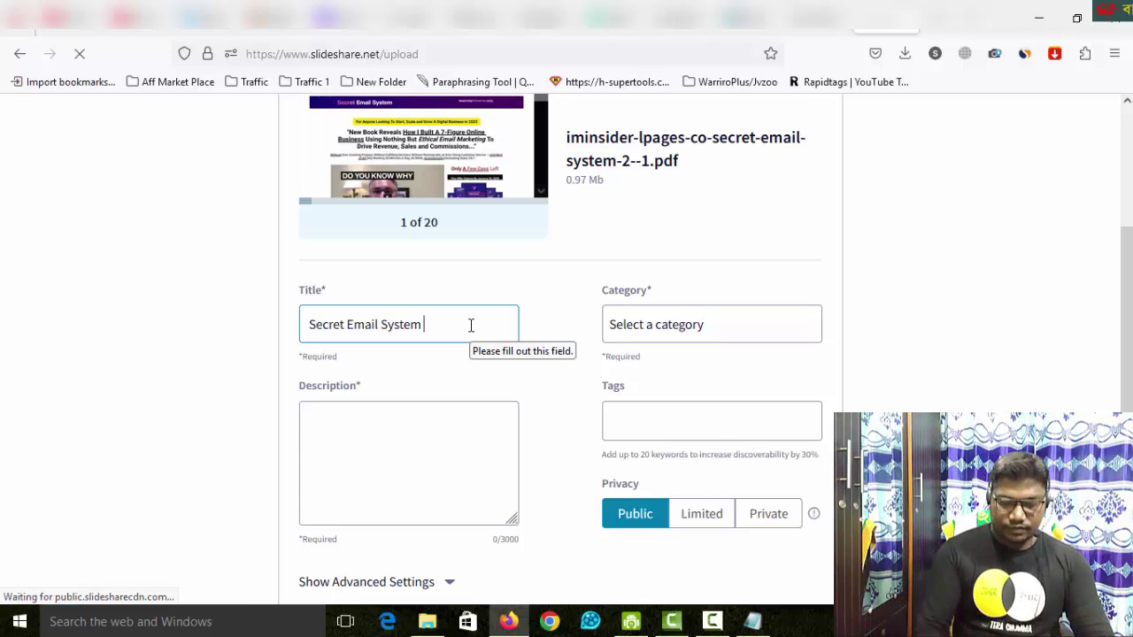
type("Revie")
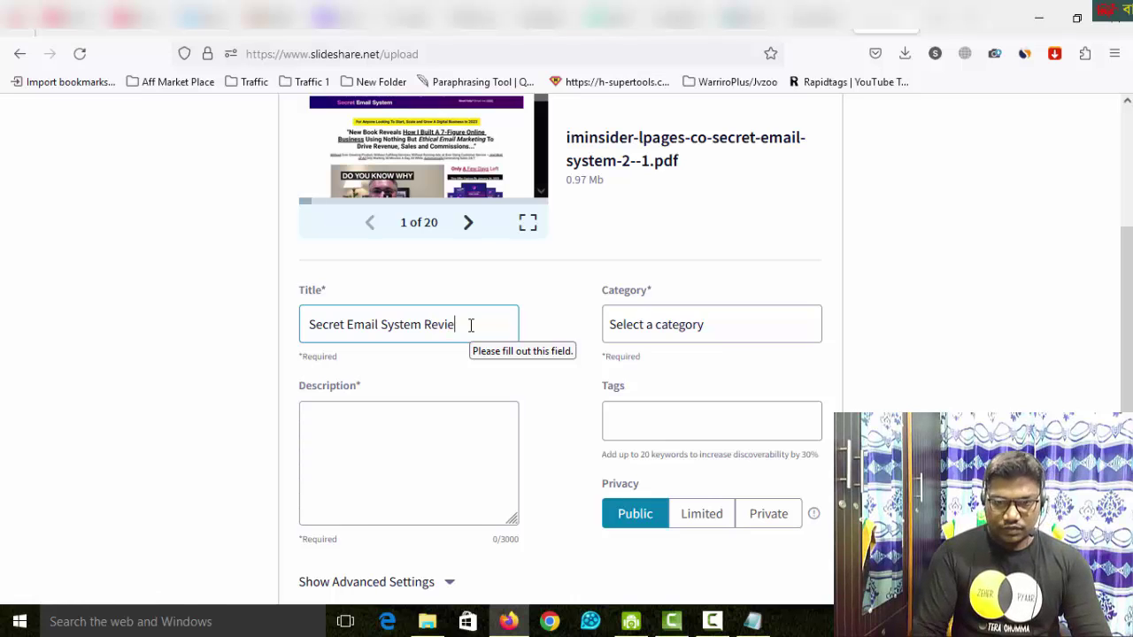
type("w")
Step: Fill the upload's description with the headline and subheadline text copied from the Secret Email System sales page
left_click(388, 419)
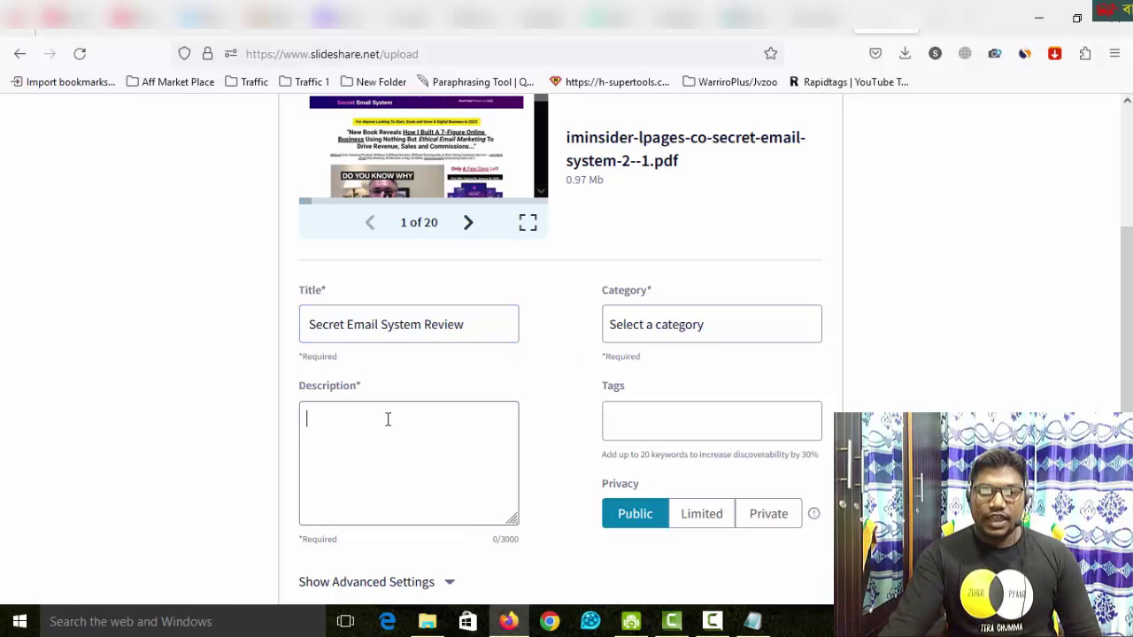
left_click(328, 20)
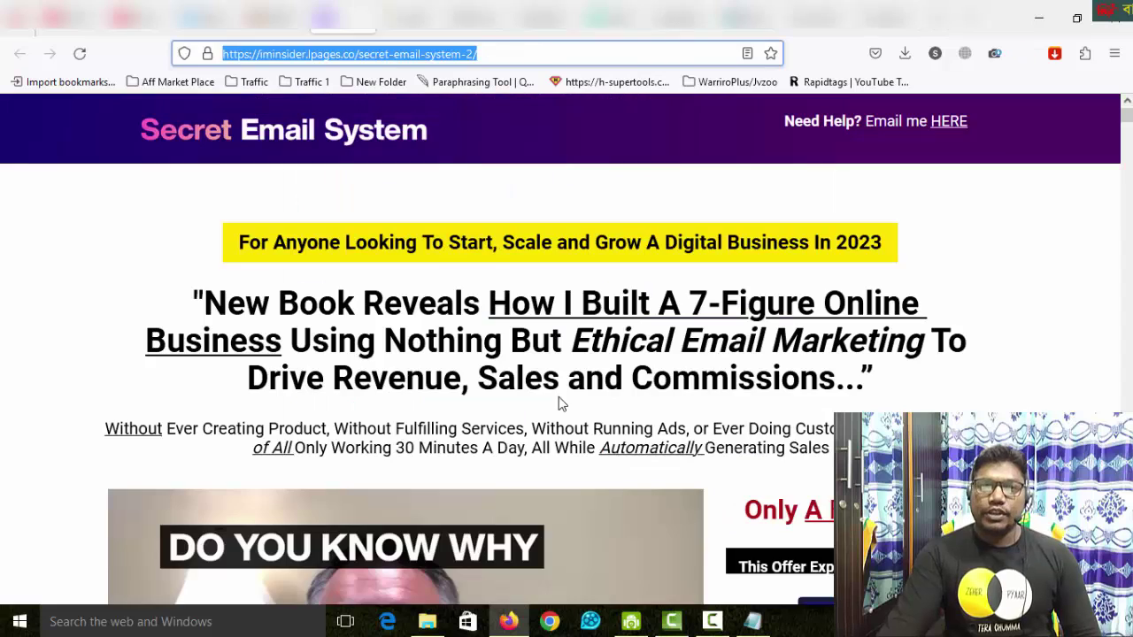
scroll(764, 396, "down", 1)
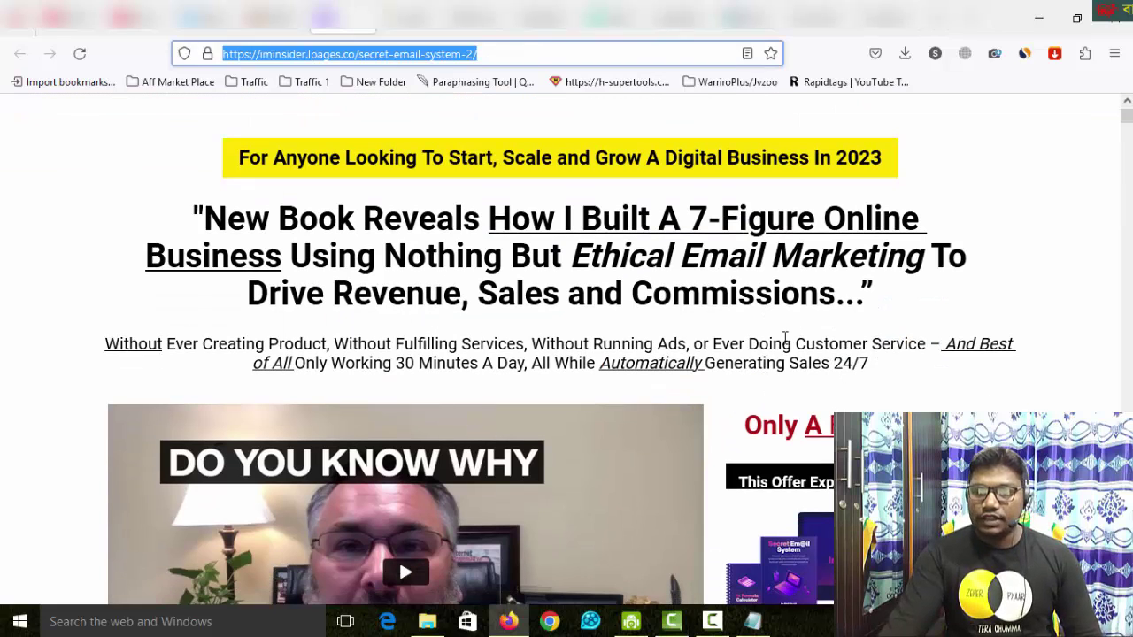
left_click_drag(194, 214, 872, 361)
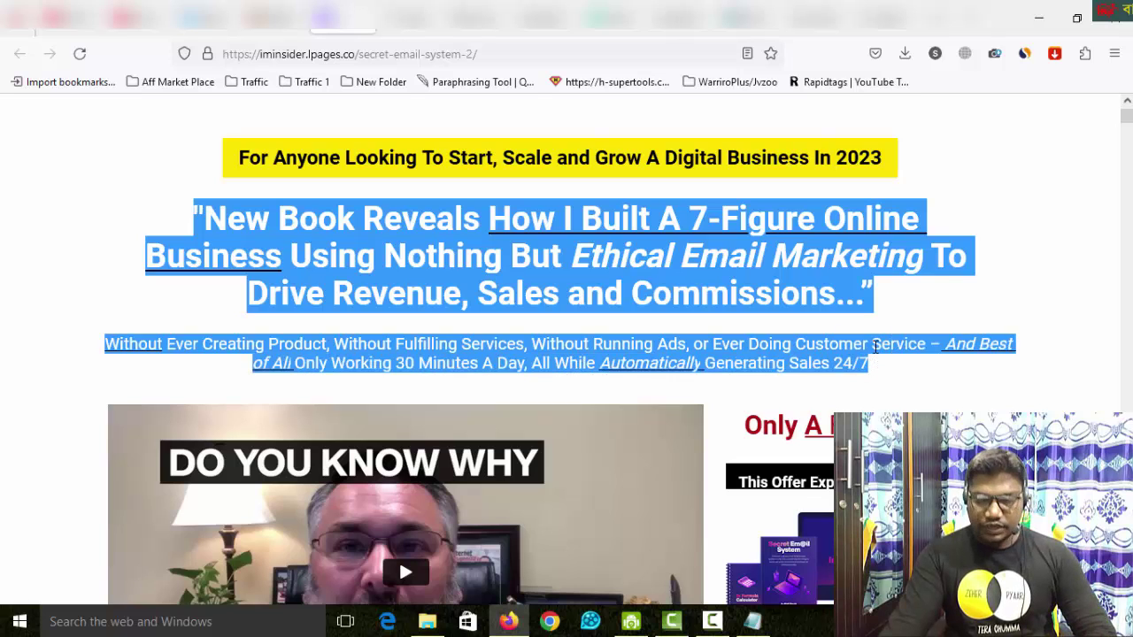
left_click(859, 20)
left_click(447, 418)
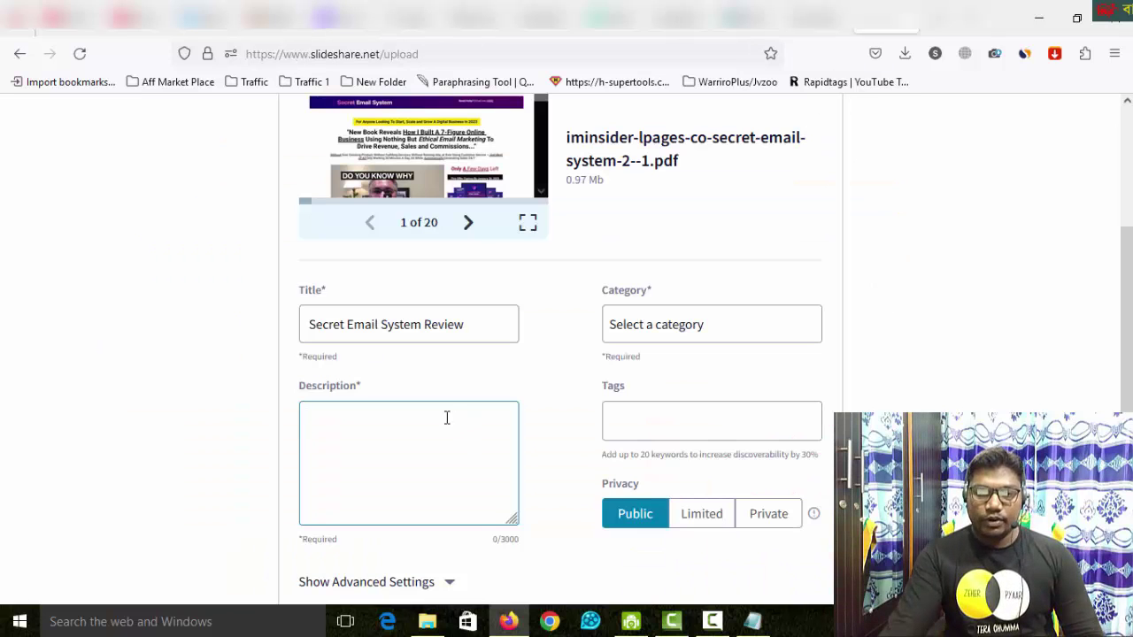
key("ctrl+v")
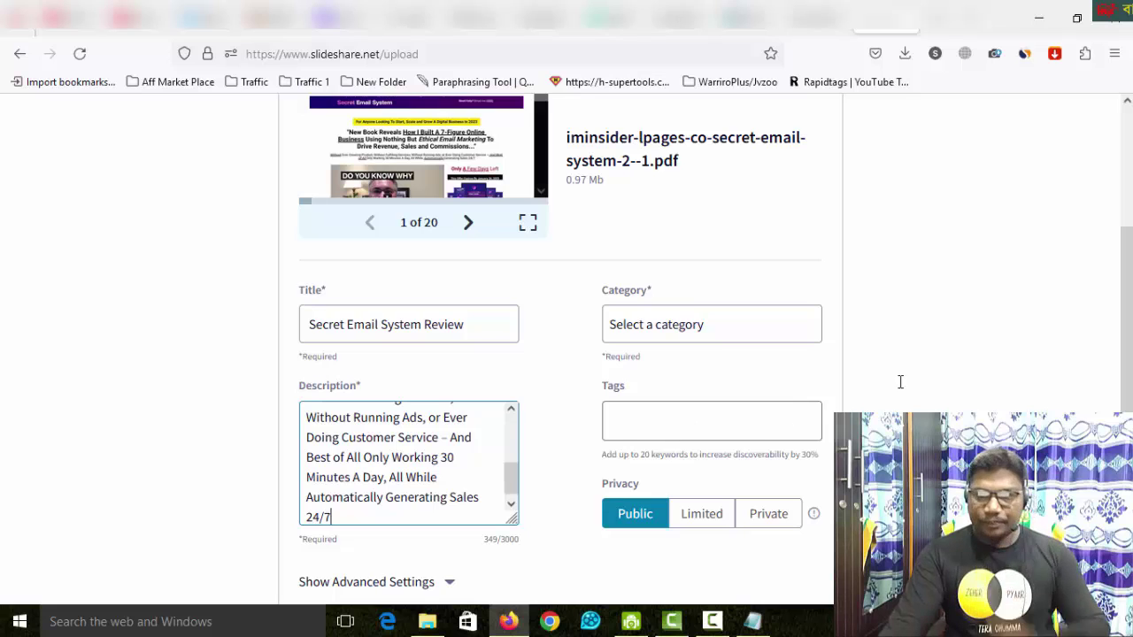
Step: Set the upload's category to Business
scroll(872, 334, "down", 1)
scroll(872, 333, "down", 1)
scroll(873, 331, "up", 2)
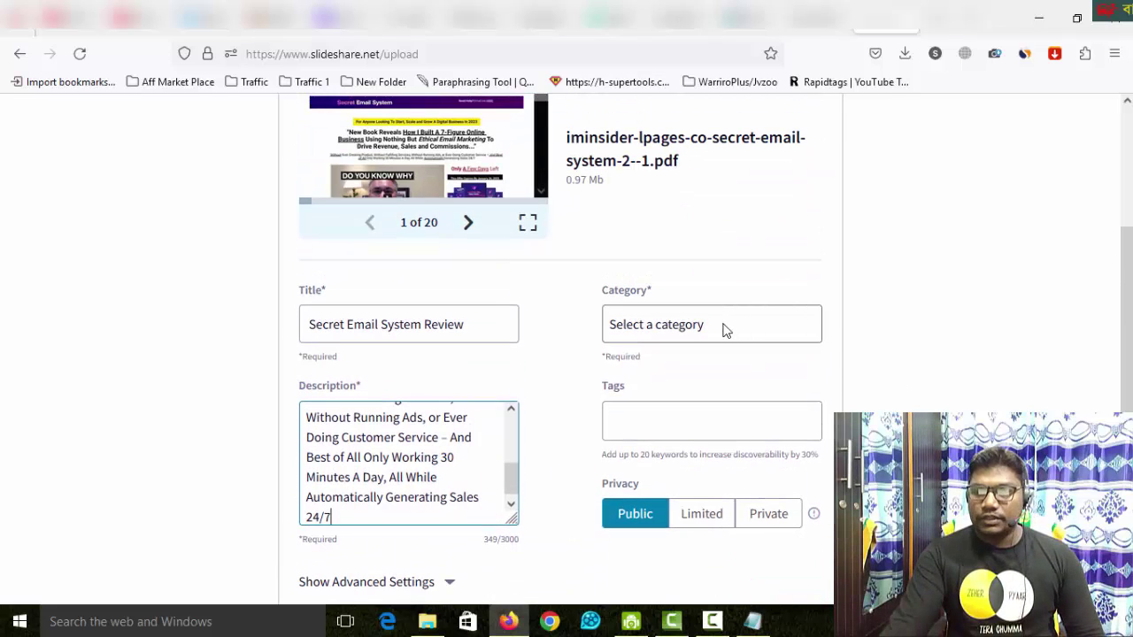
left_click(719, 330)
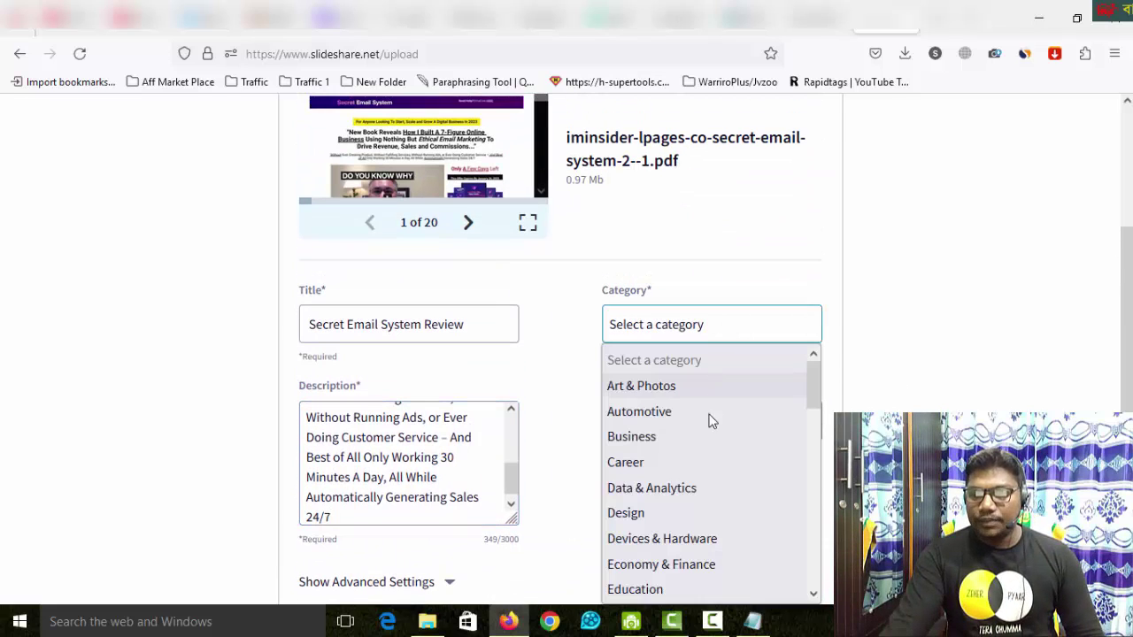
scroll(711, 414, "down", 8)
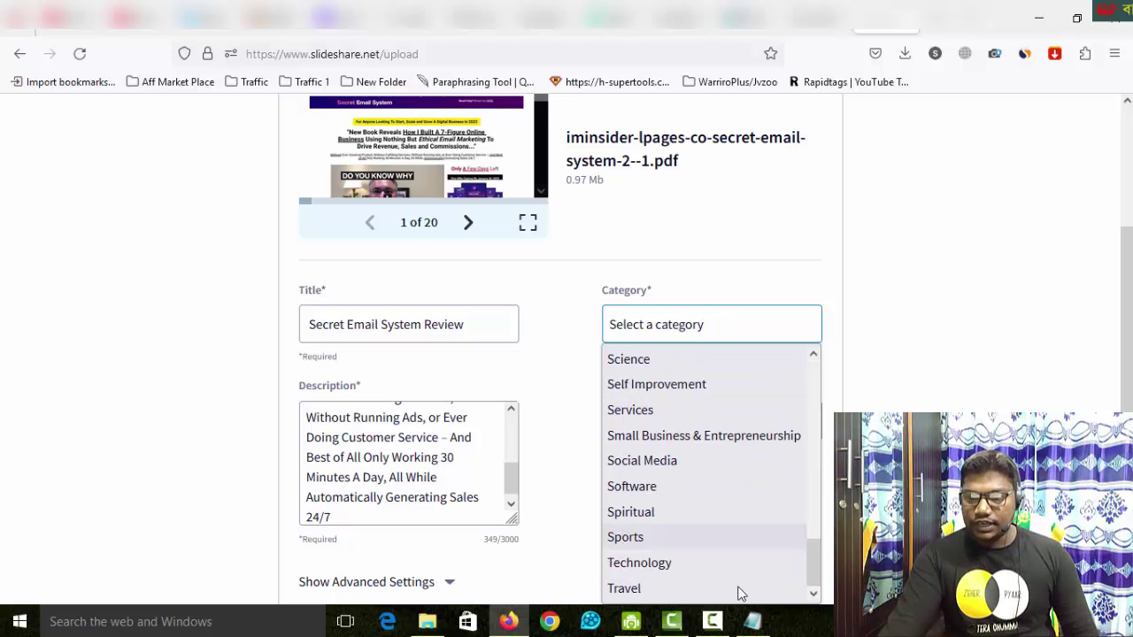
scroll(696, 471, "up", 5)
scroll(695, 471, "up", 4)
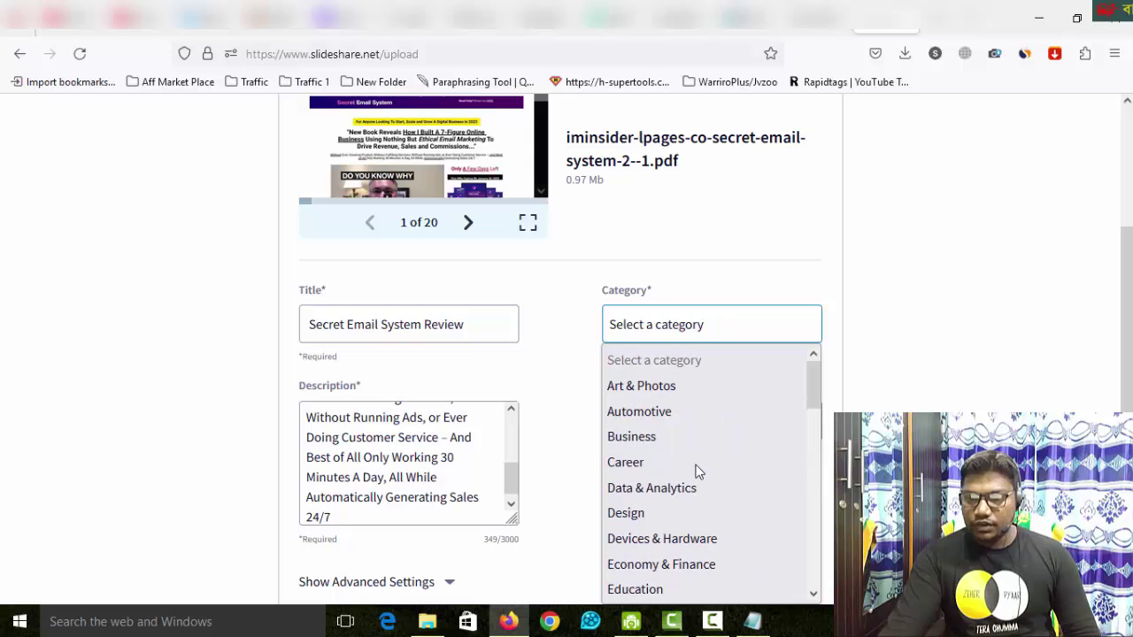
left_click(656, 438)
Step: Add the full title "Secret Email System Review" as a tag on the upload
left_click(766, 421)
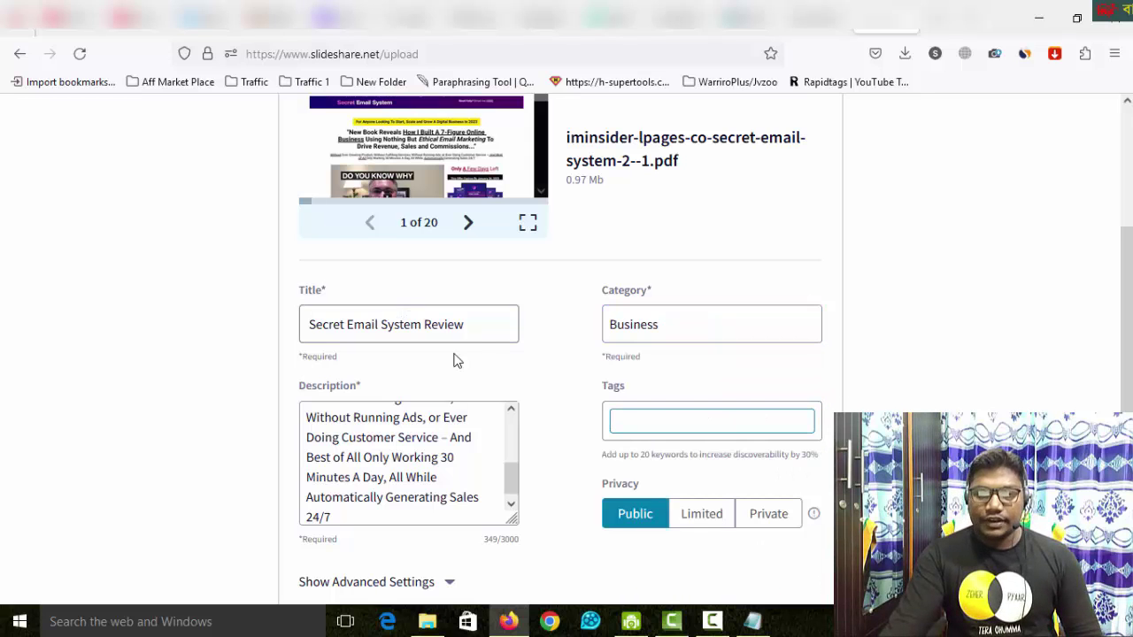
left_click_drag(470, 328, 309, 324)
key("ctrl+c")
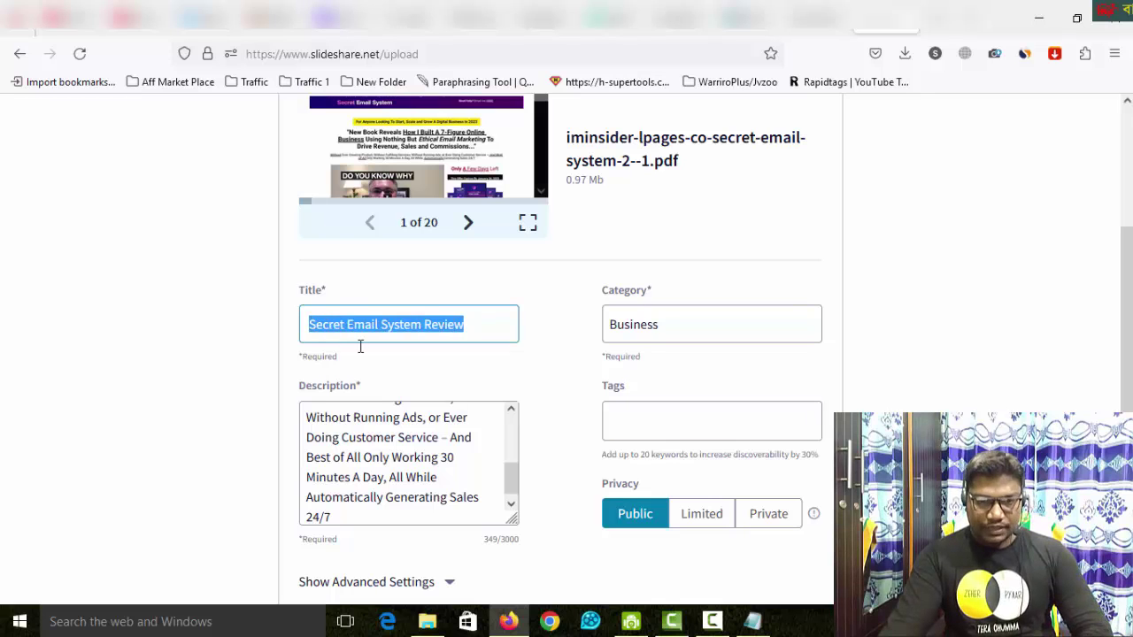
left_click(693, 420)
key("ctrl+v")
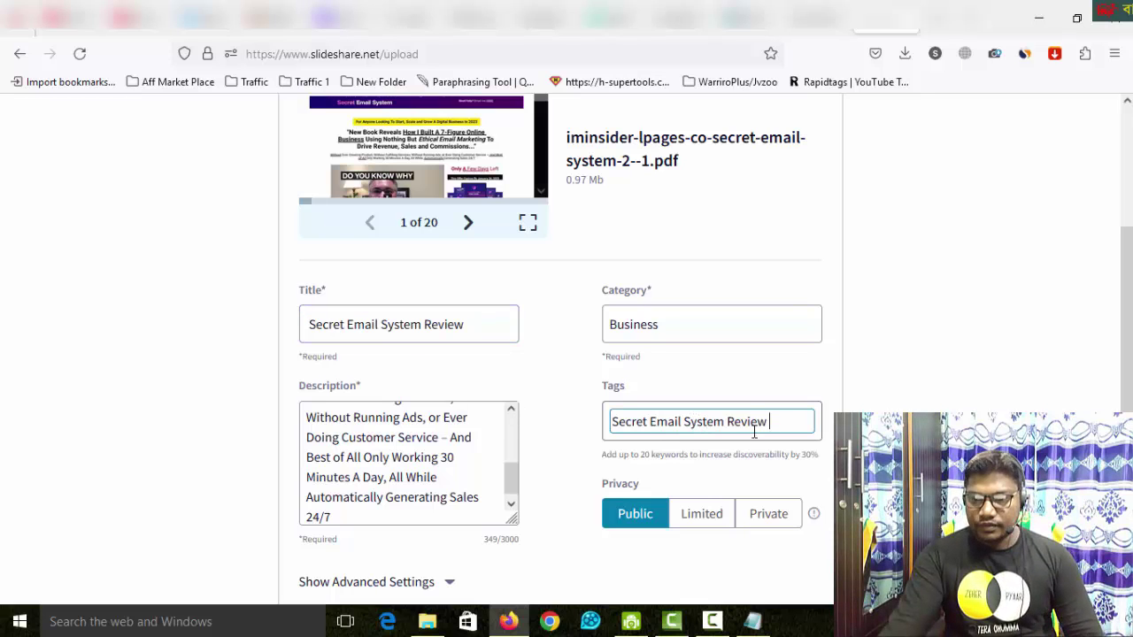
key("Return")
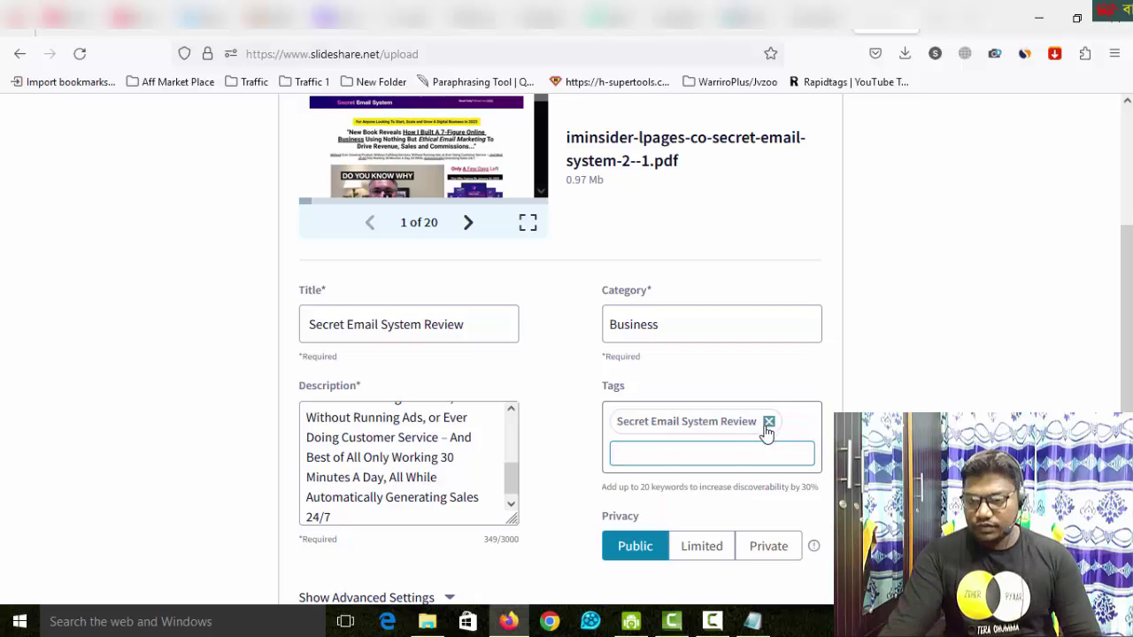
Step: Copy "Secret Email System" from the title and add it as a second tag
triple_click(409, 325)
left_click(423, 325)
left_click_drag(422, 325, 313, 329)
key("ctrl+c")
left_click(665, 450)
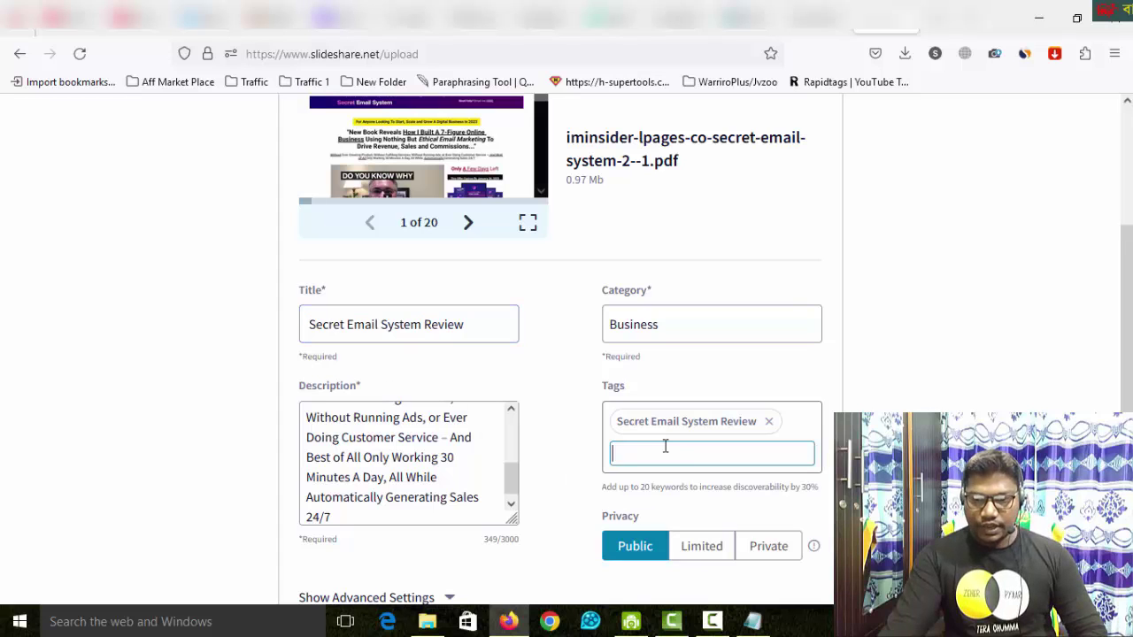
key("ctrl+v")
key("Return")
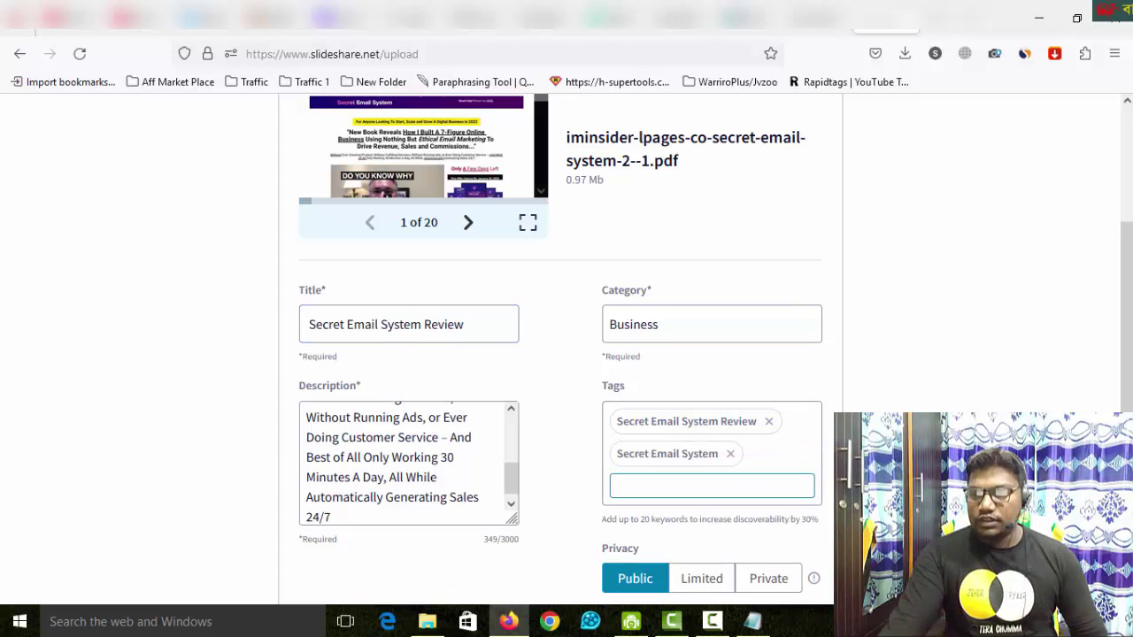
Step: Publish the "Secret Email System Review" PDF upload on SlideShare, keeping its privacy set to Public
scroll(871, 405, "down", 2)
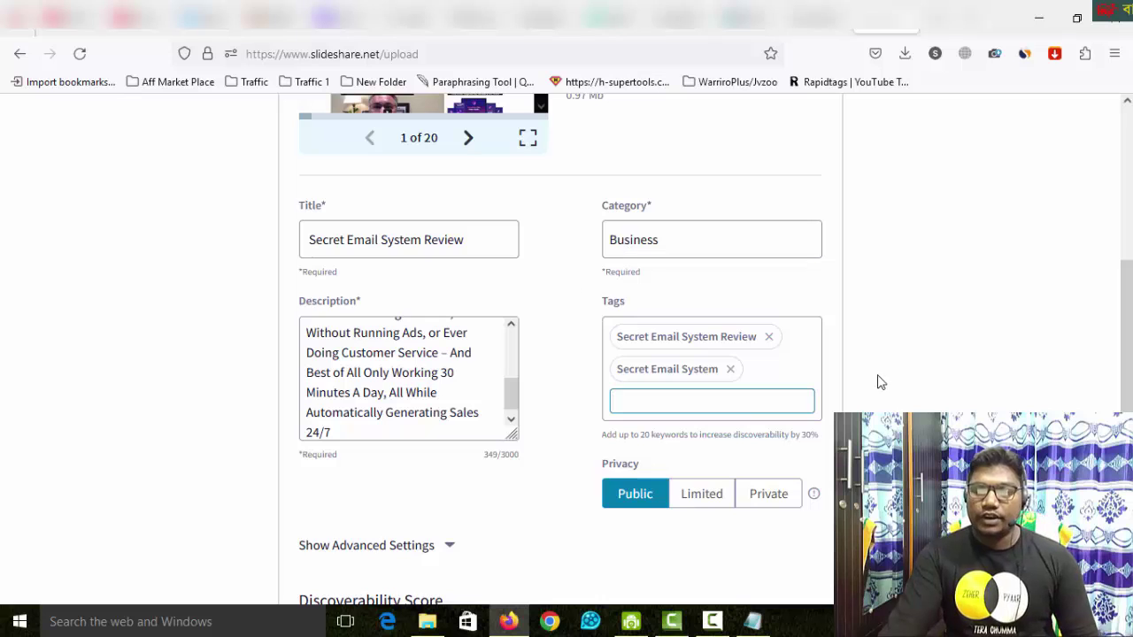
scroll(821, 453, "down", 1)
scroll(821, 453, "down", 3)
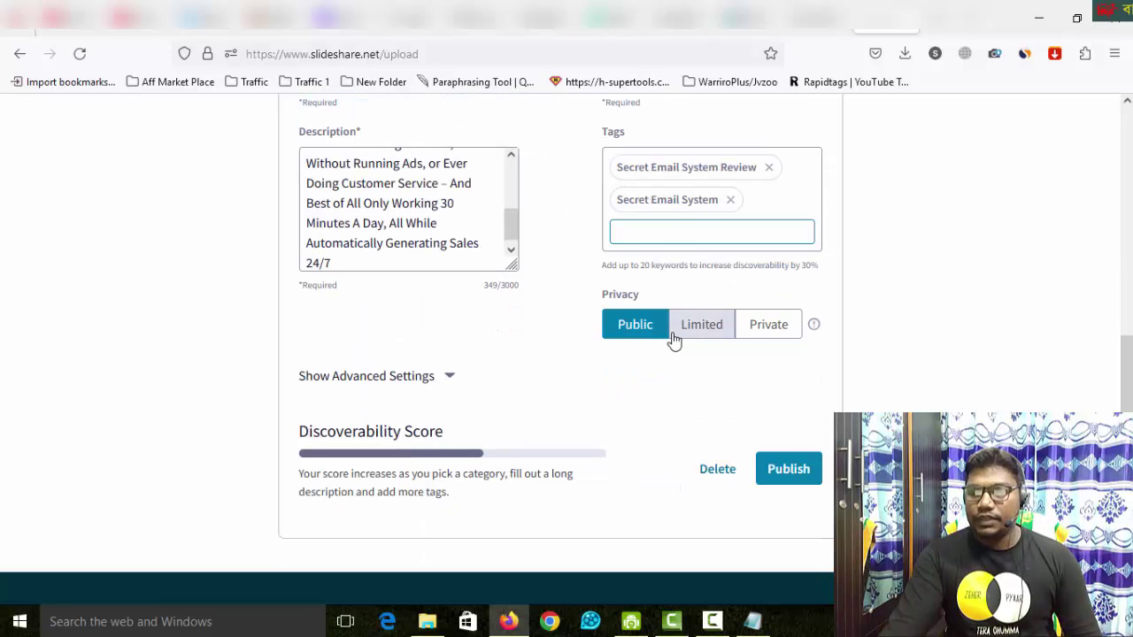
left_click(804, 484)
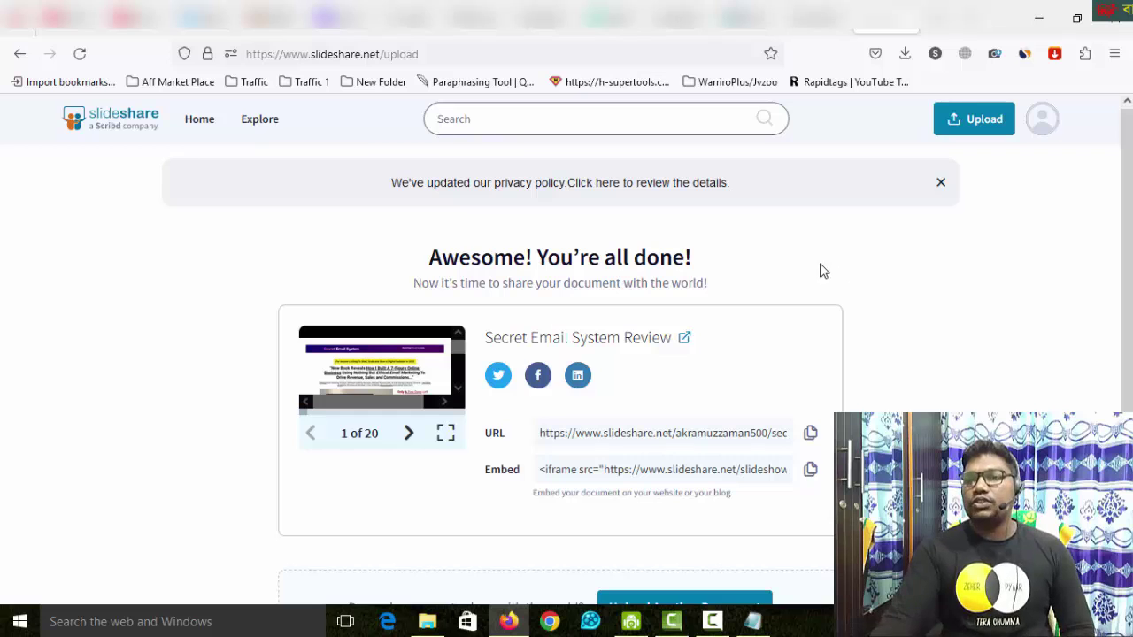
Step: Bring up the Academia home page as another document-sharing site for the PDF
left_click(752, 19)
left_click(807, 21)
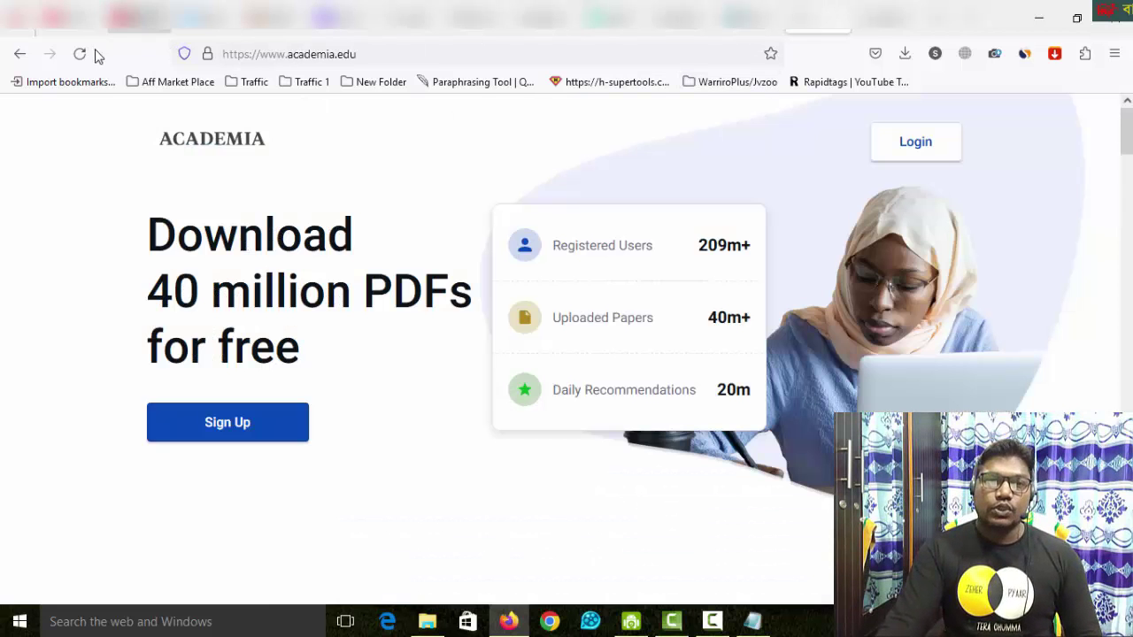
Step: Show the YouTube channel's videos page and the links in the "New CPA Marketing Tutorial 2023" video description
left_click(69, 20)
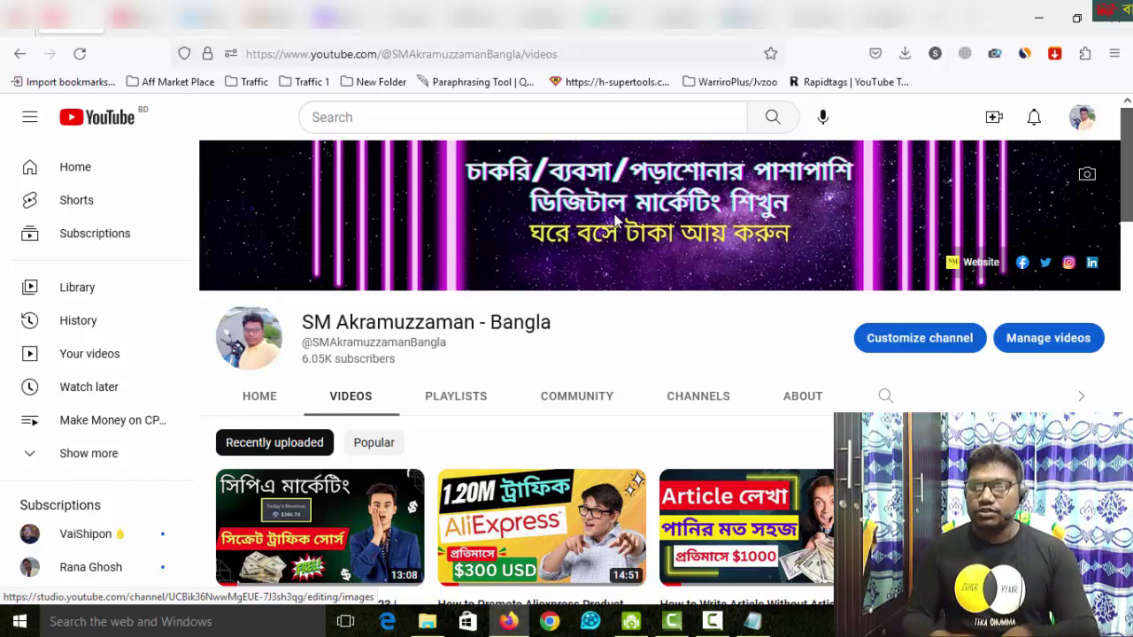
left_click(133, 17)
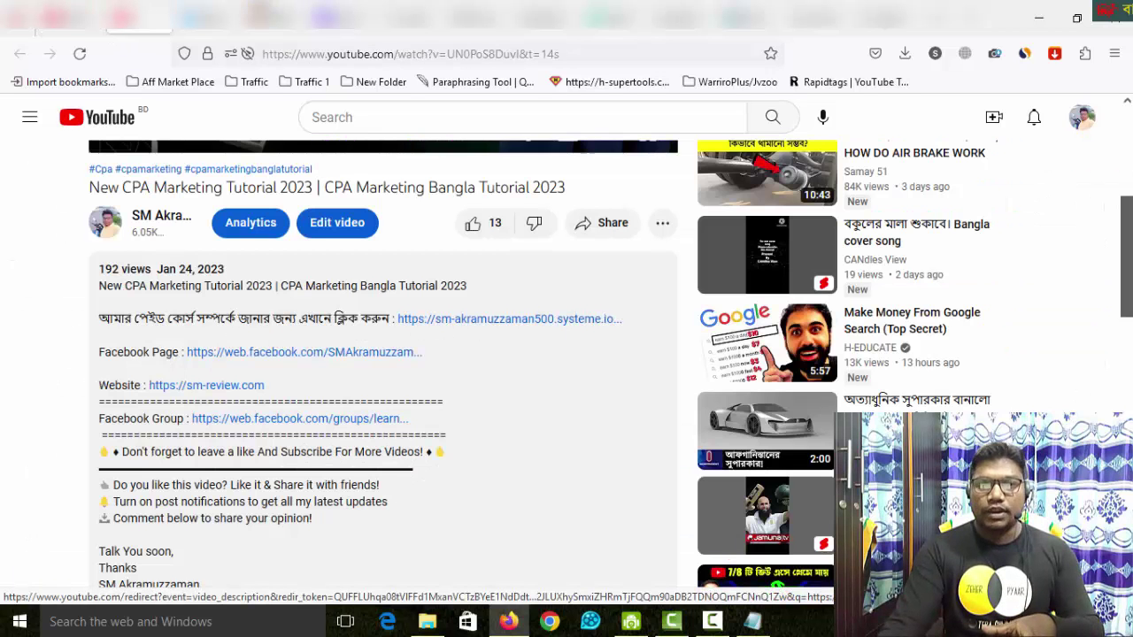
left_click(71, 18)
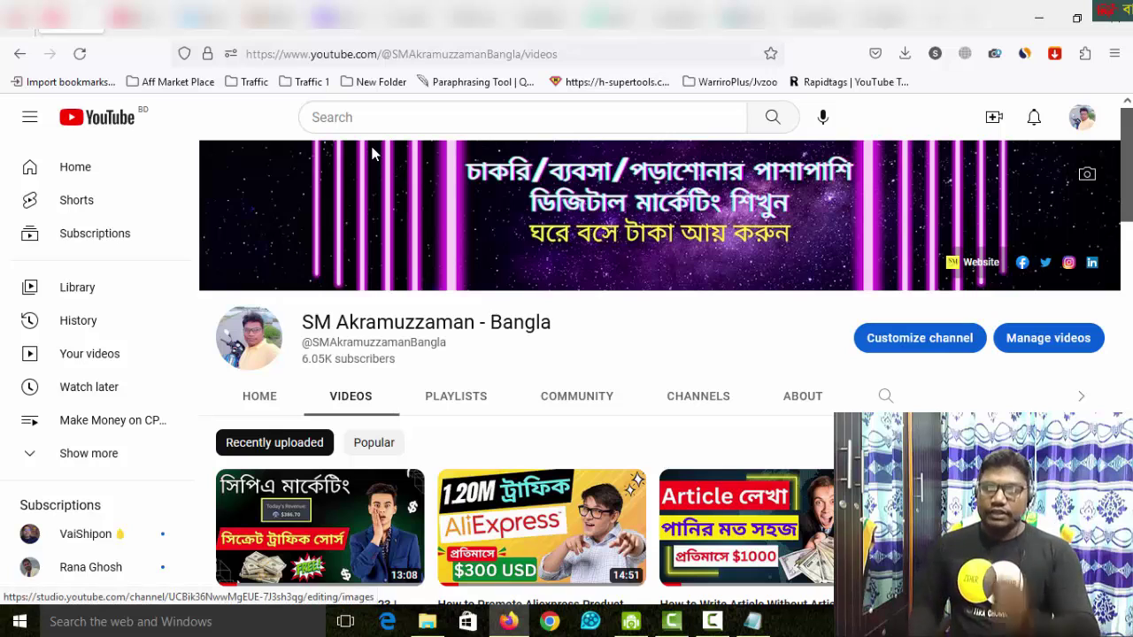